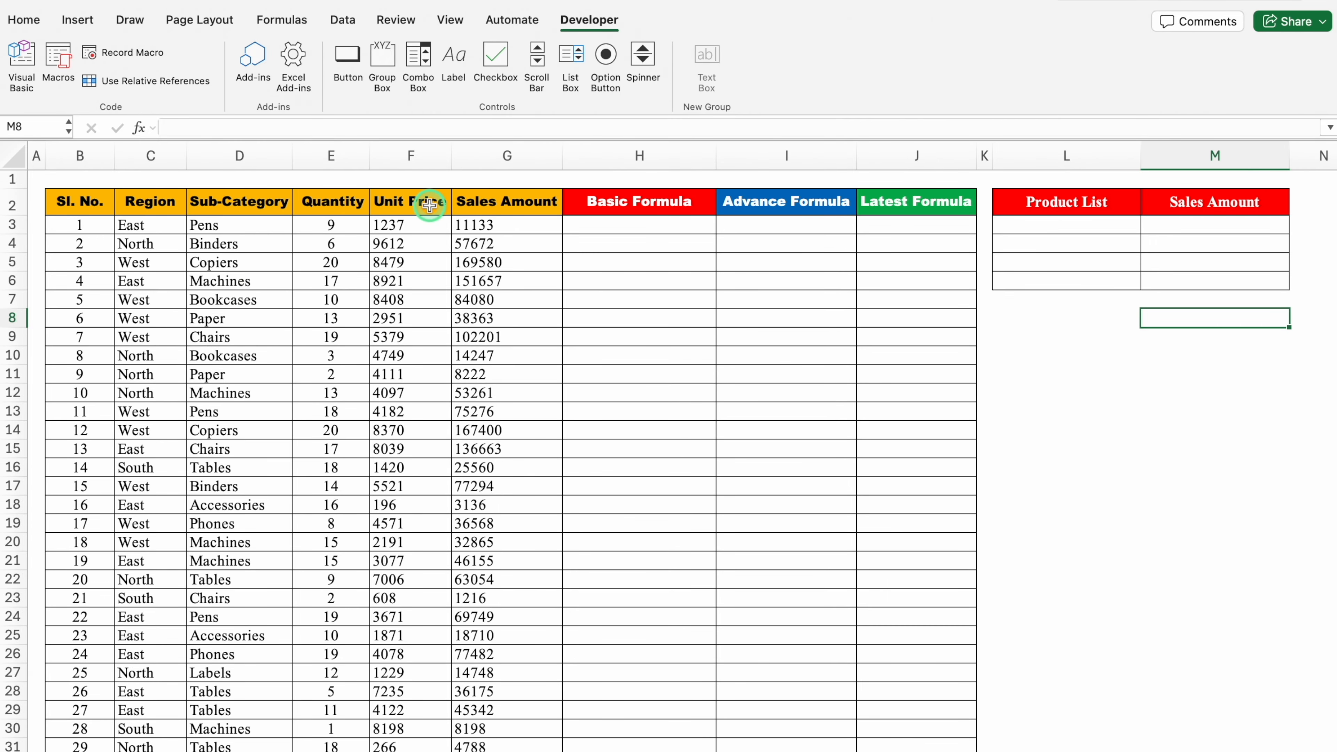
- Compare the sub-categories in Ex 1 with the Product Mapping sheet and select cell H3 under Basic Formula in Ex 1
left_click(261, 224)
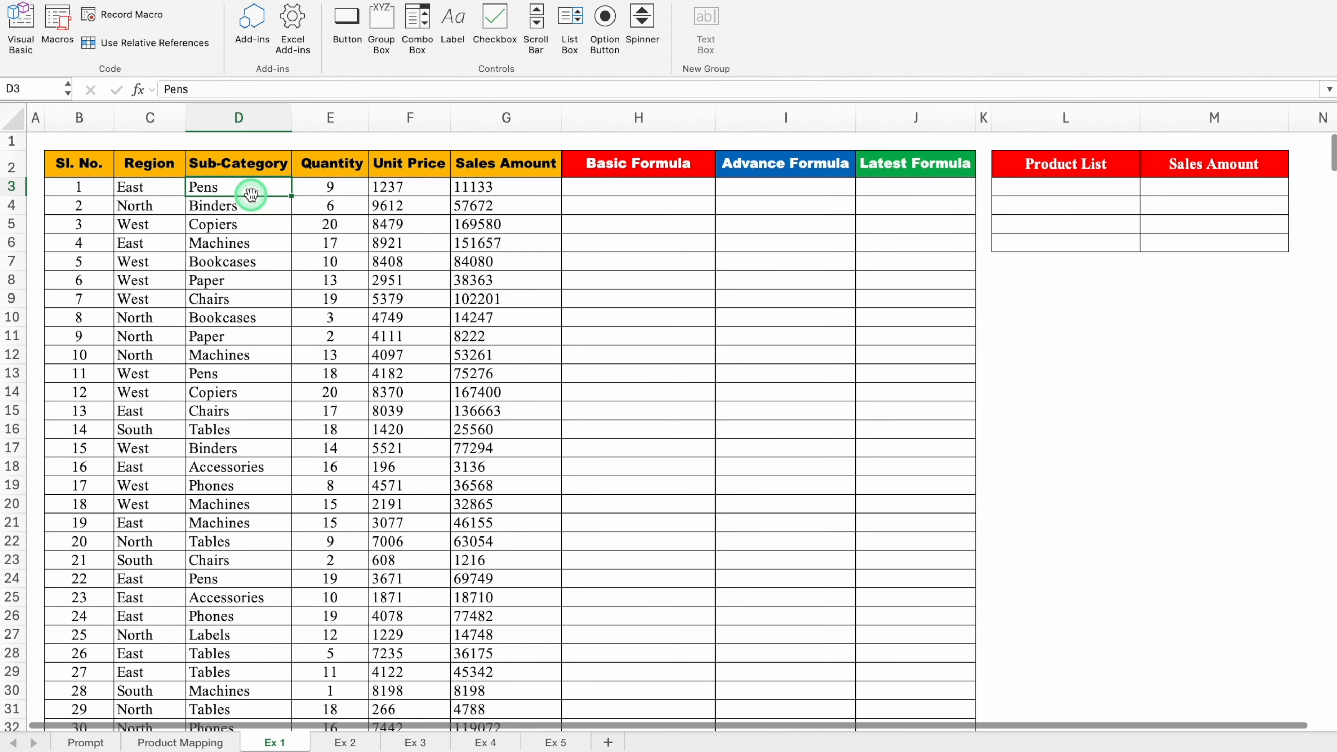
left_click(185, 743)
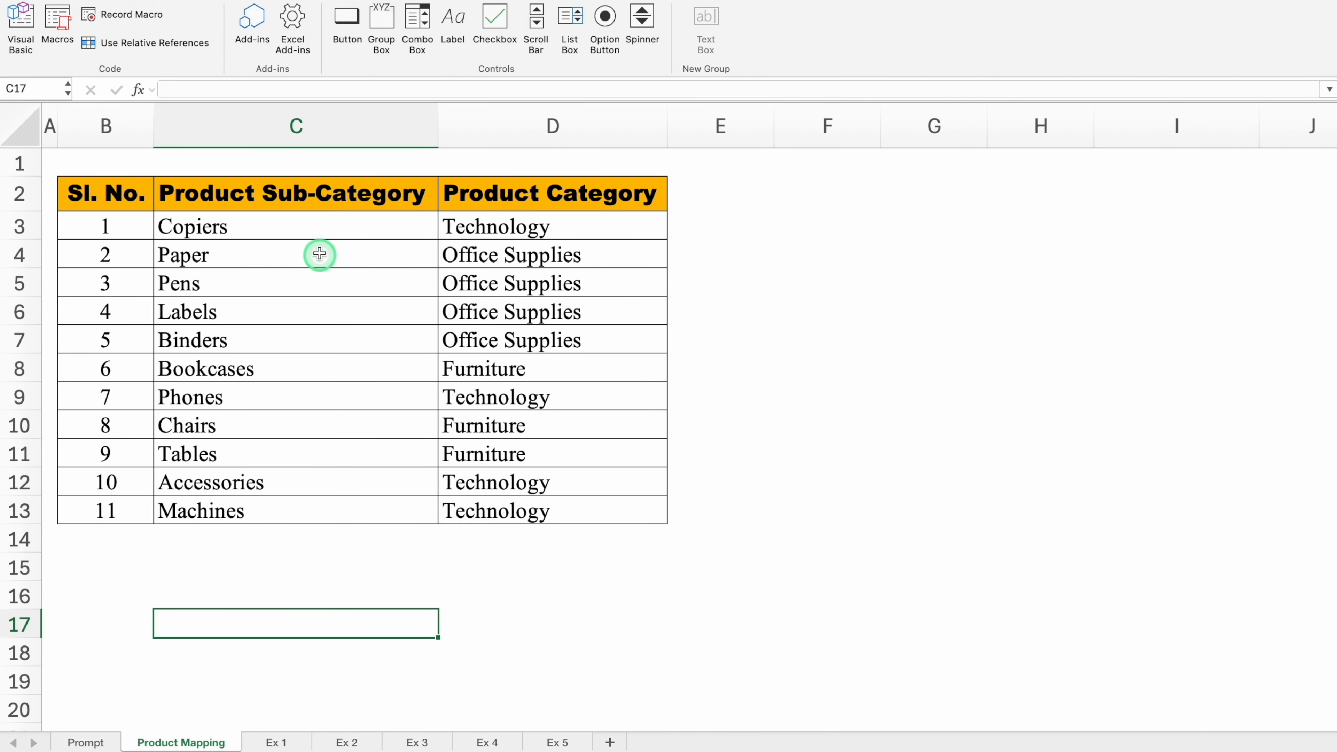
left_click(276, 743)
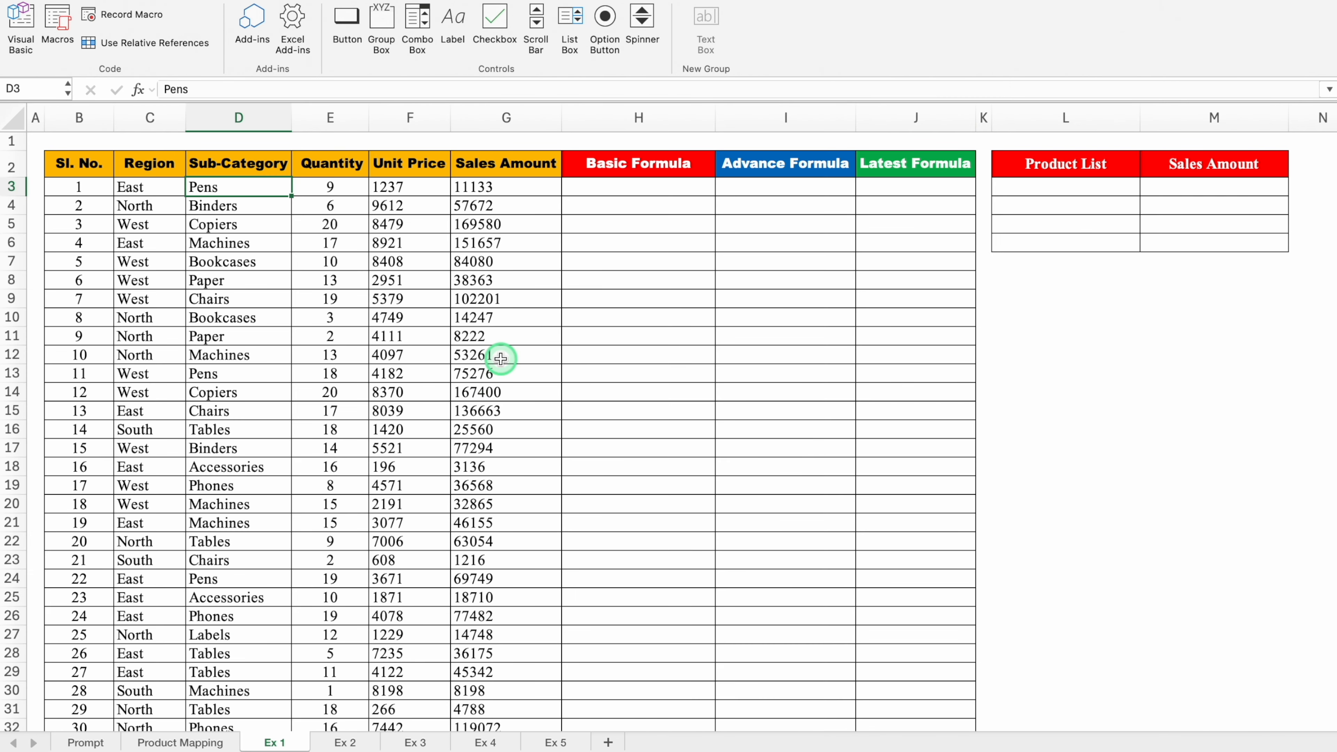
left_click(617, 194)
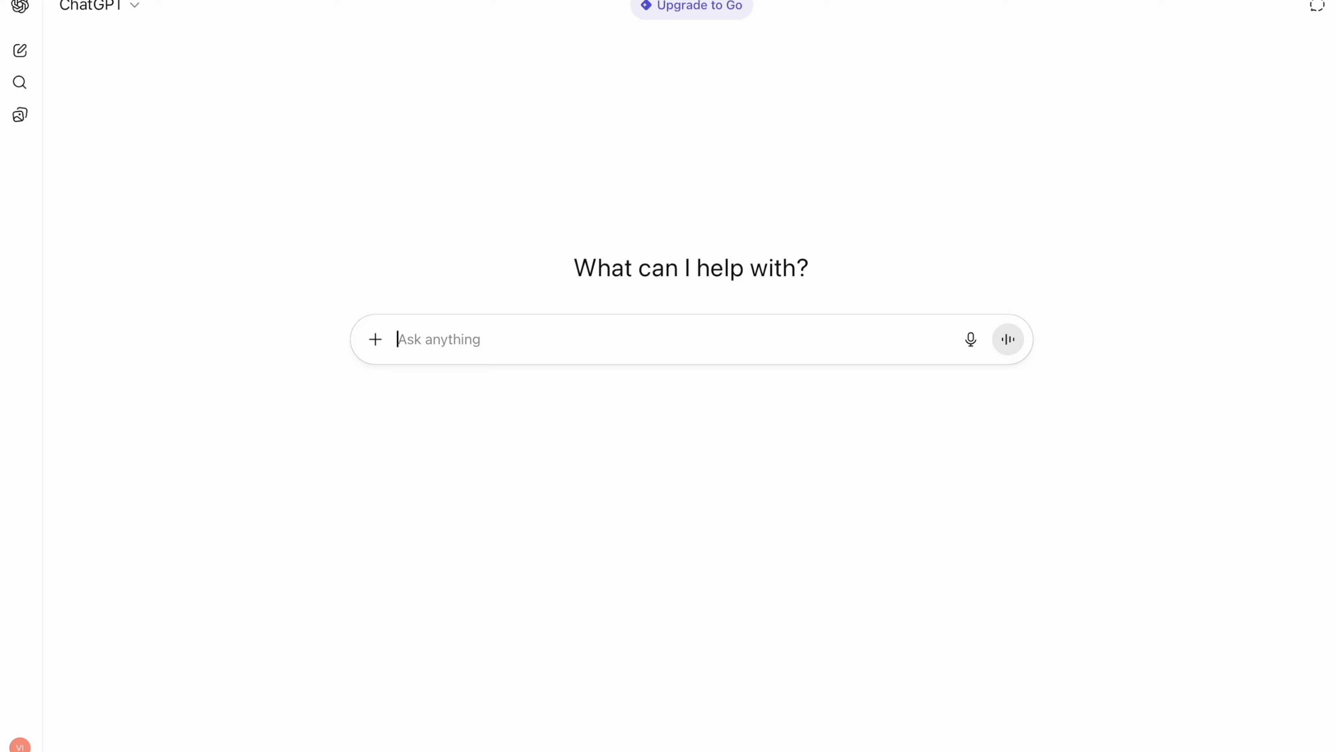
- Switch to ChatGPT and request formulas to map Sub Product in Ex 1 from D3 with Product Mapping column C, returning Main Product from column D
type("Provide")
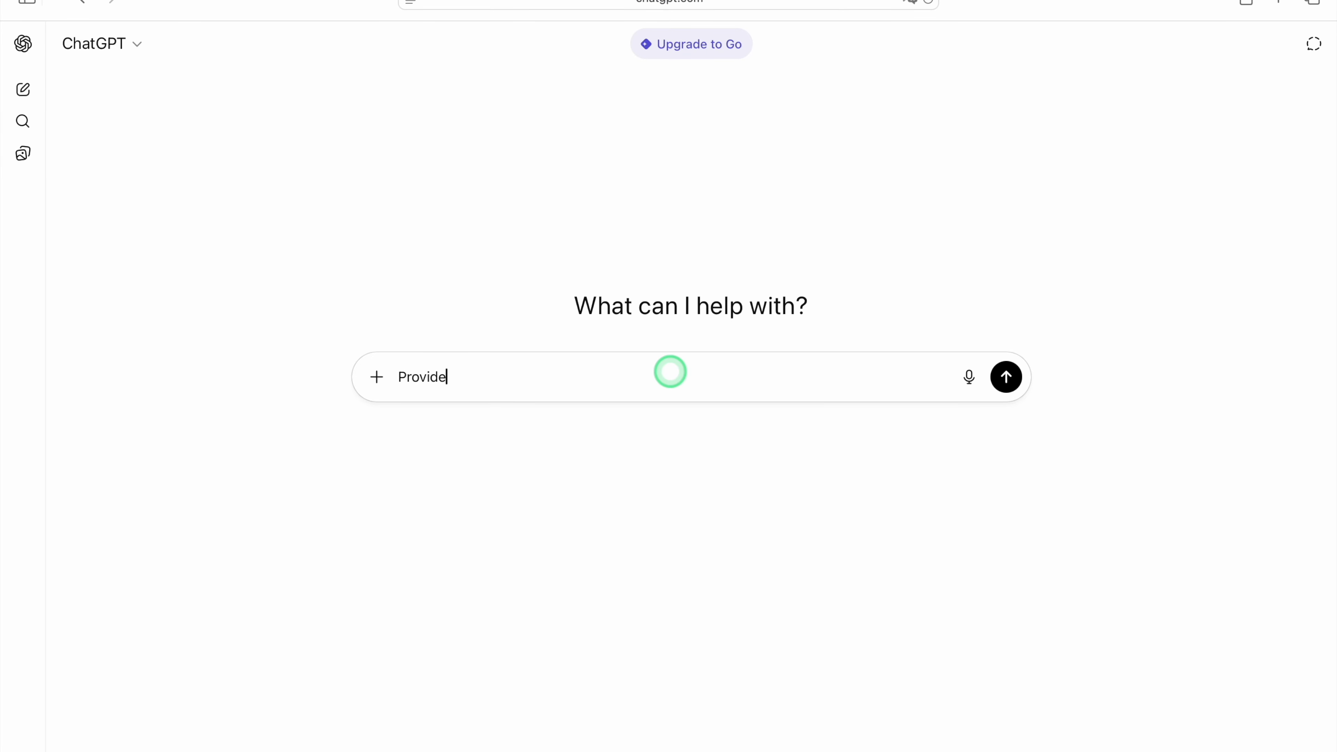
type(" formulas to map Sub")
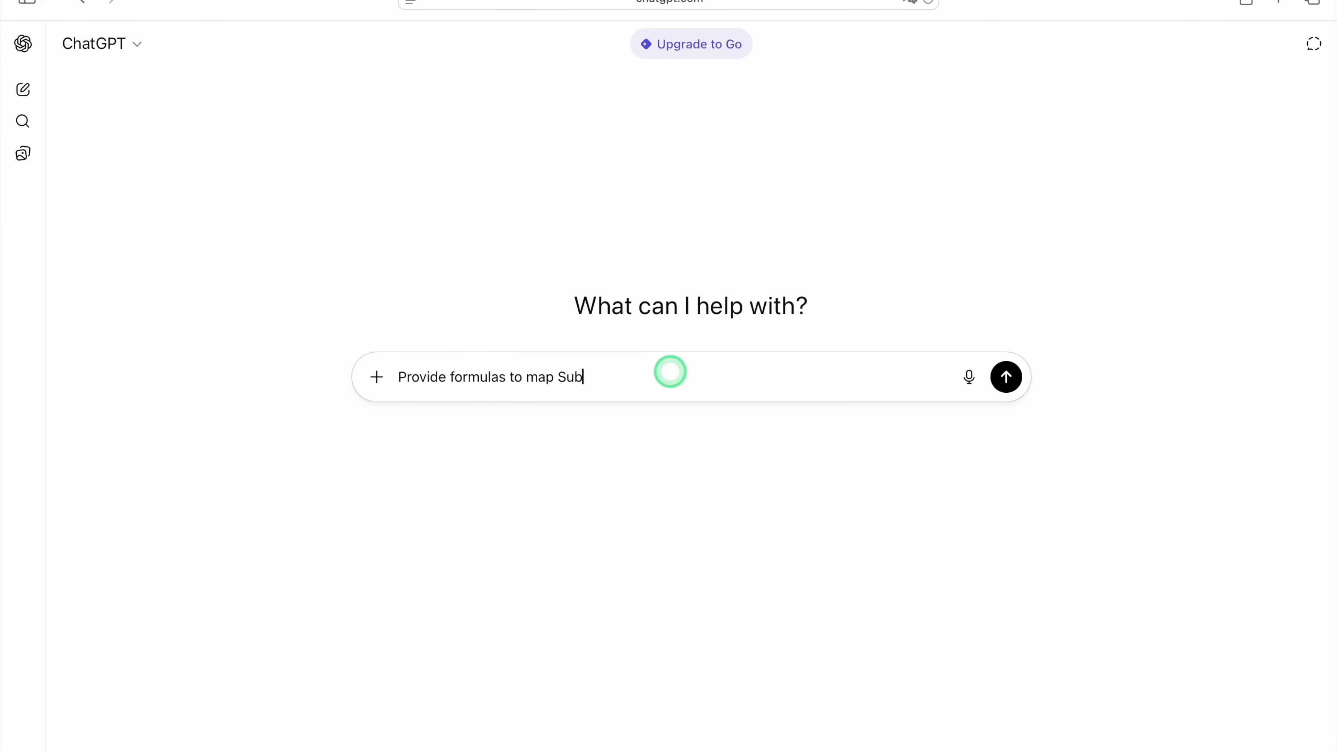
type(" Product in Ex 1, starting from ")
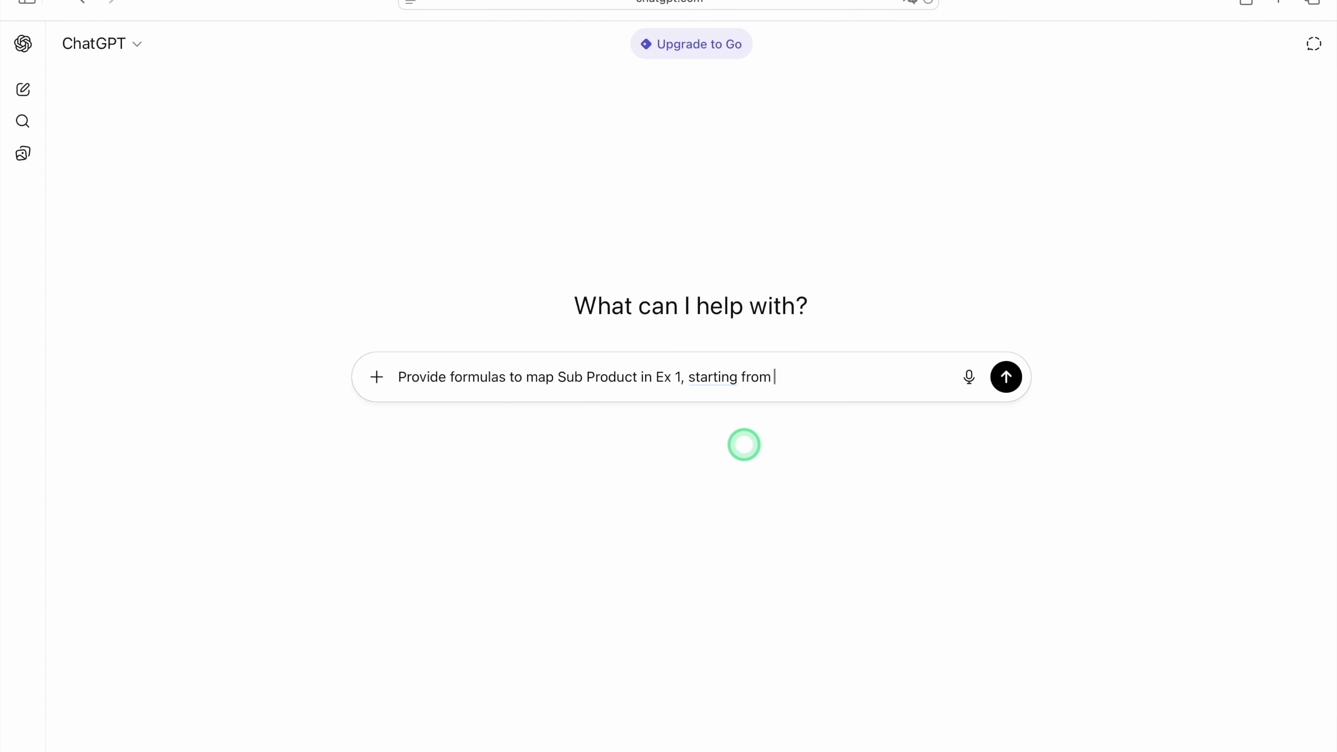
type("D3 with Sub Product in Product Mapping")
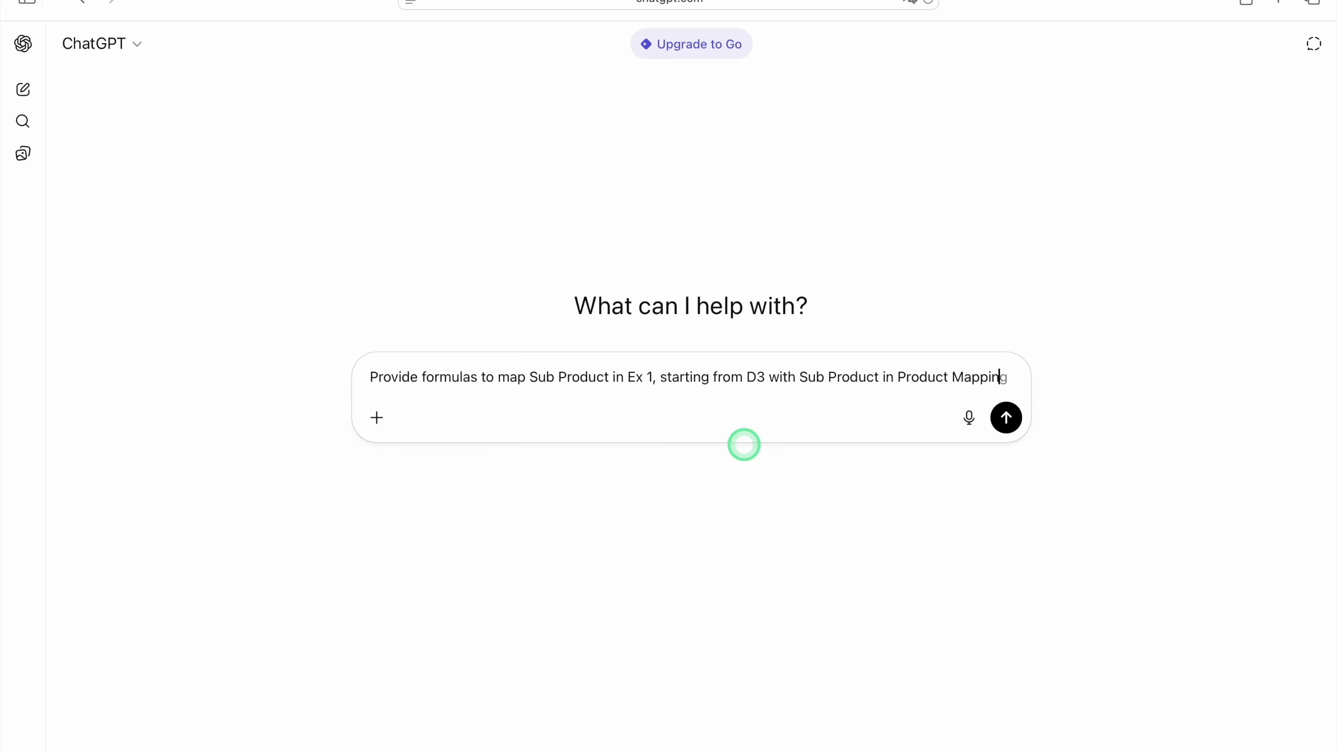
type(" in Column C and return")
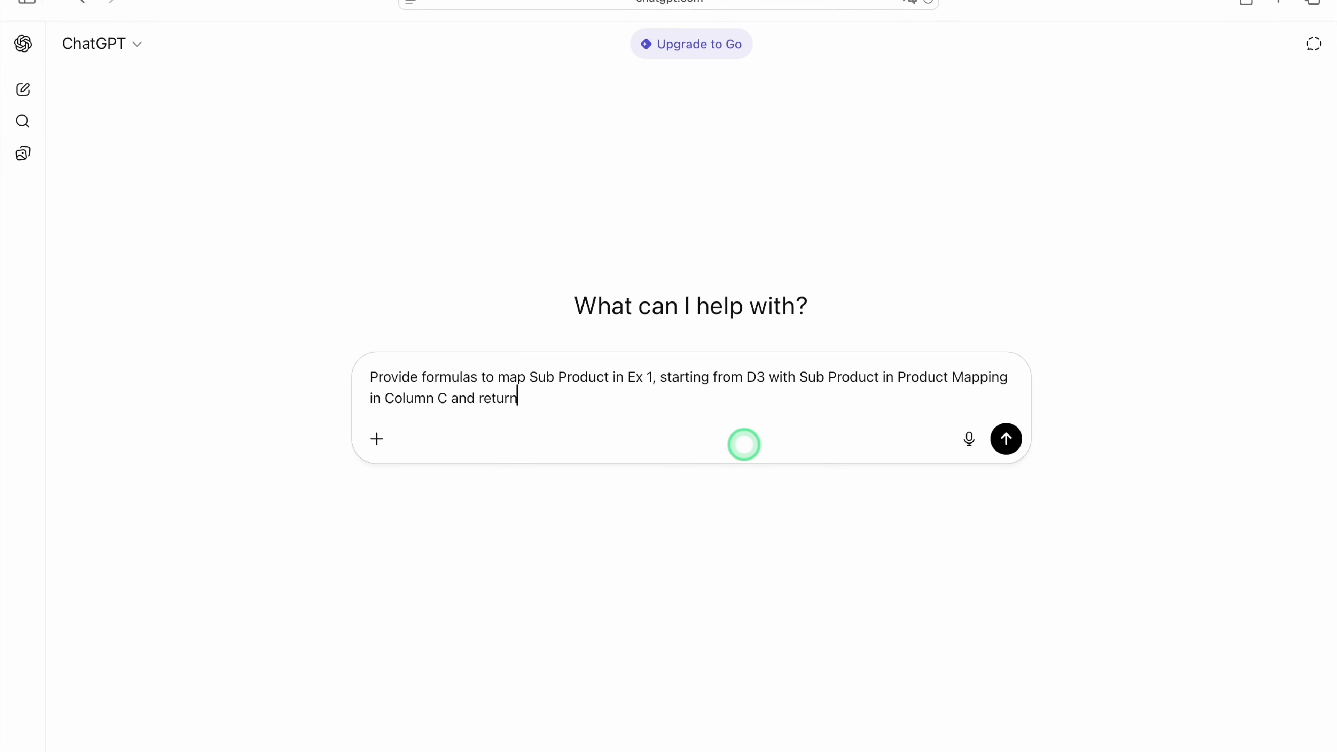
type(" Main Product from Product Map")
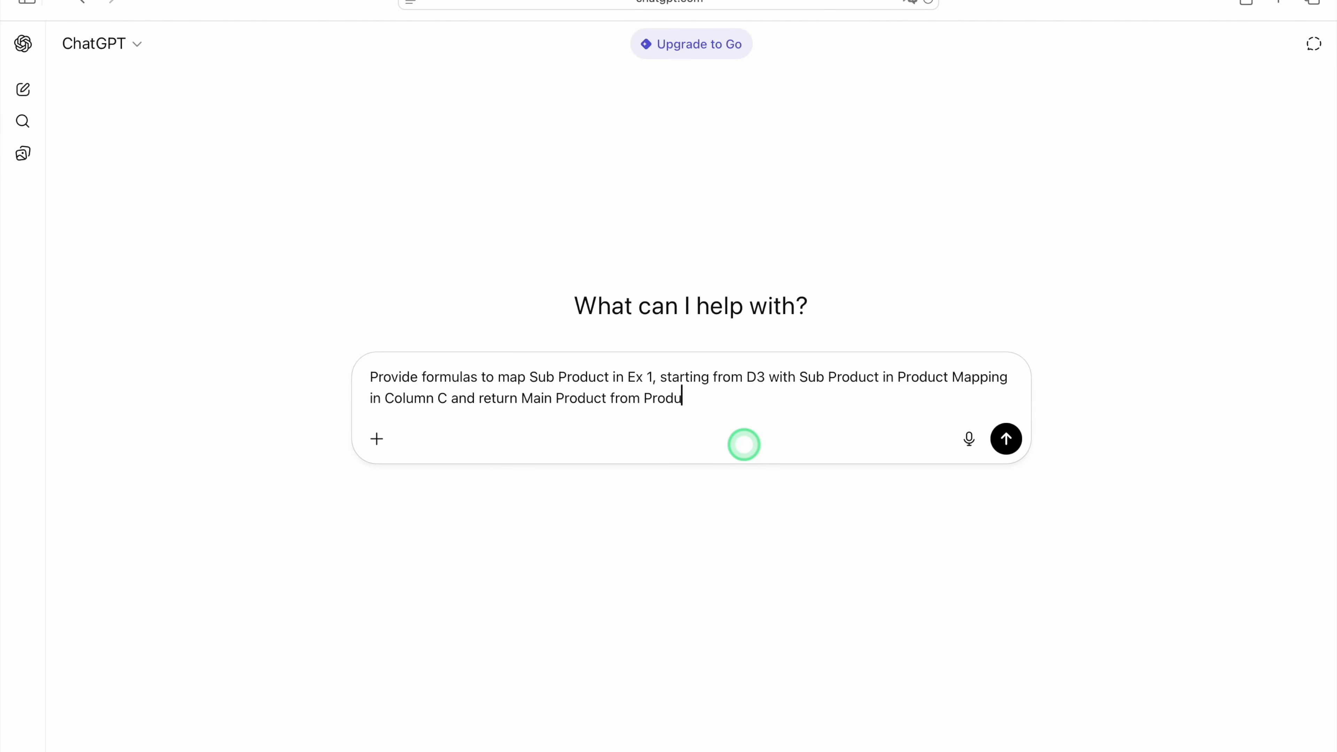
type("ping in Column D")
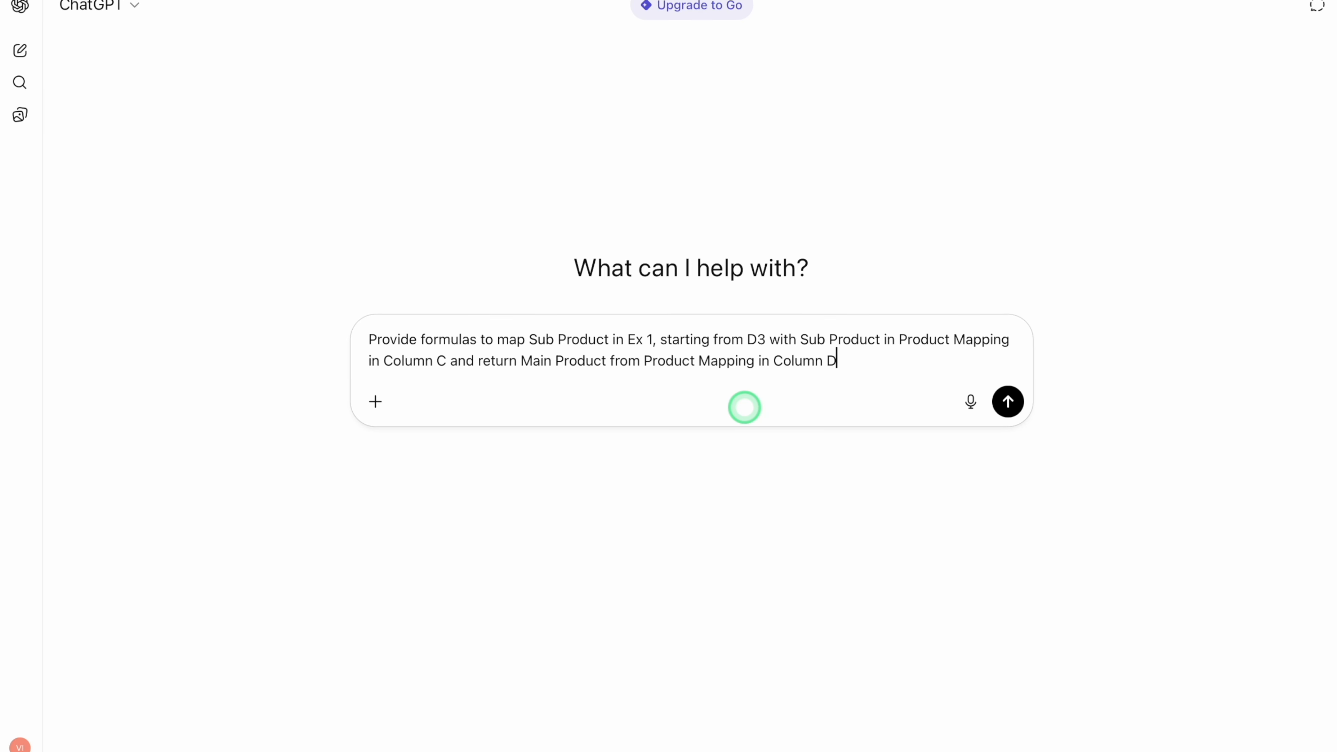
key("Return")
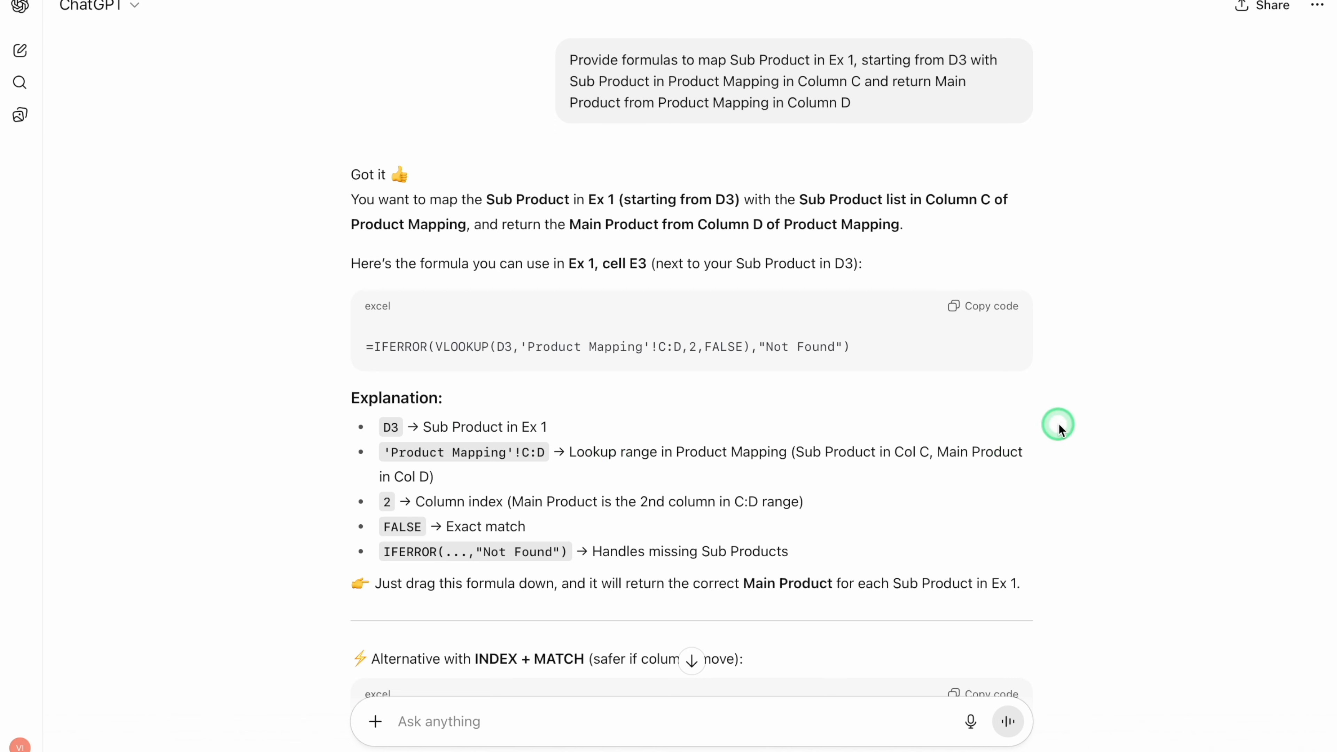
- Read through the suggested formulas and send the follow-up request "Provide latest formula"
scroll(1059, 425, "down", 5)
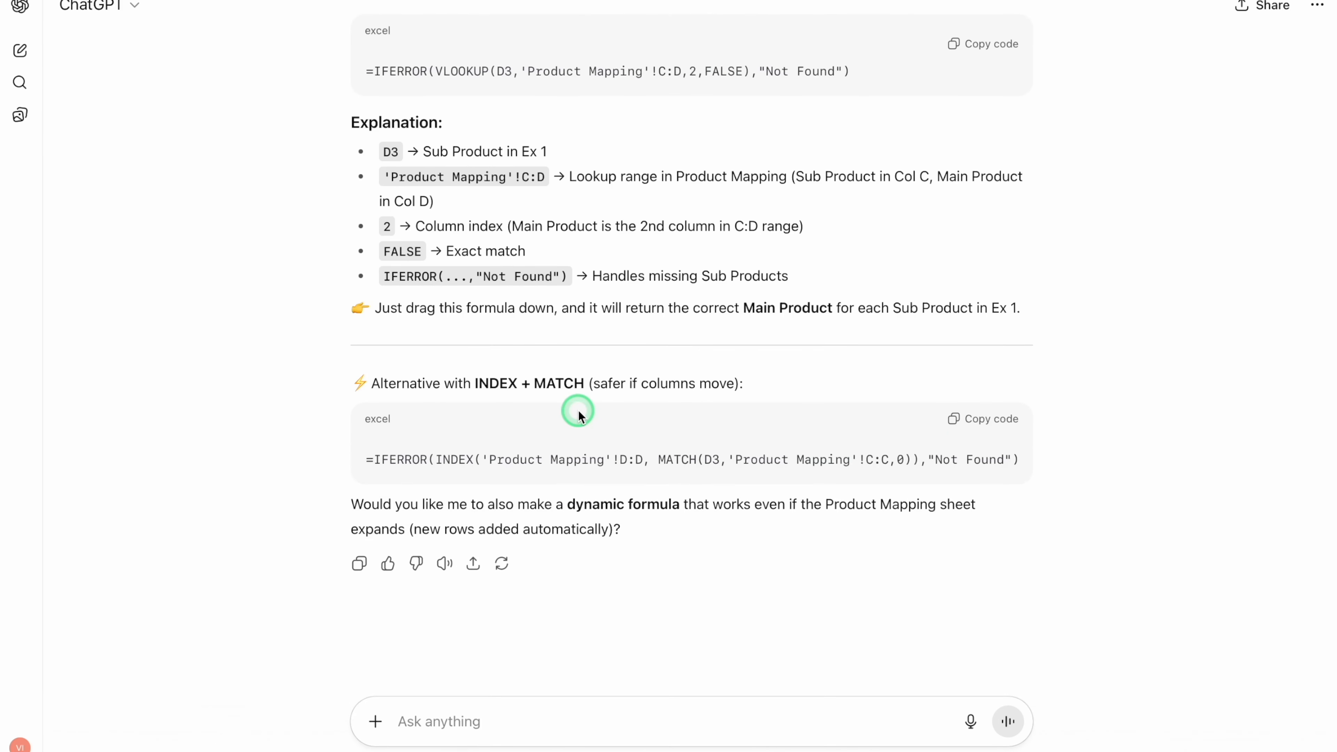
left_click(448, 720)
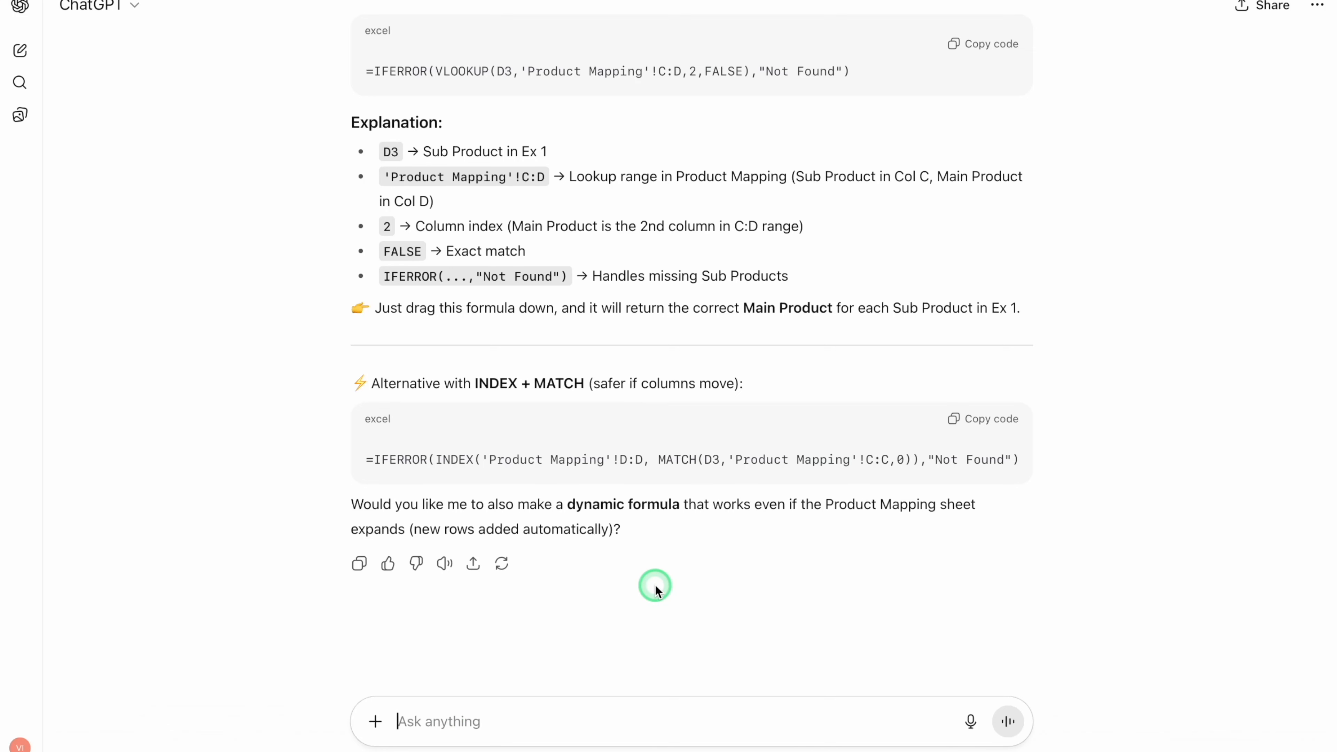
type("Provide la")
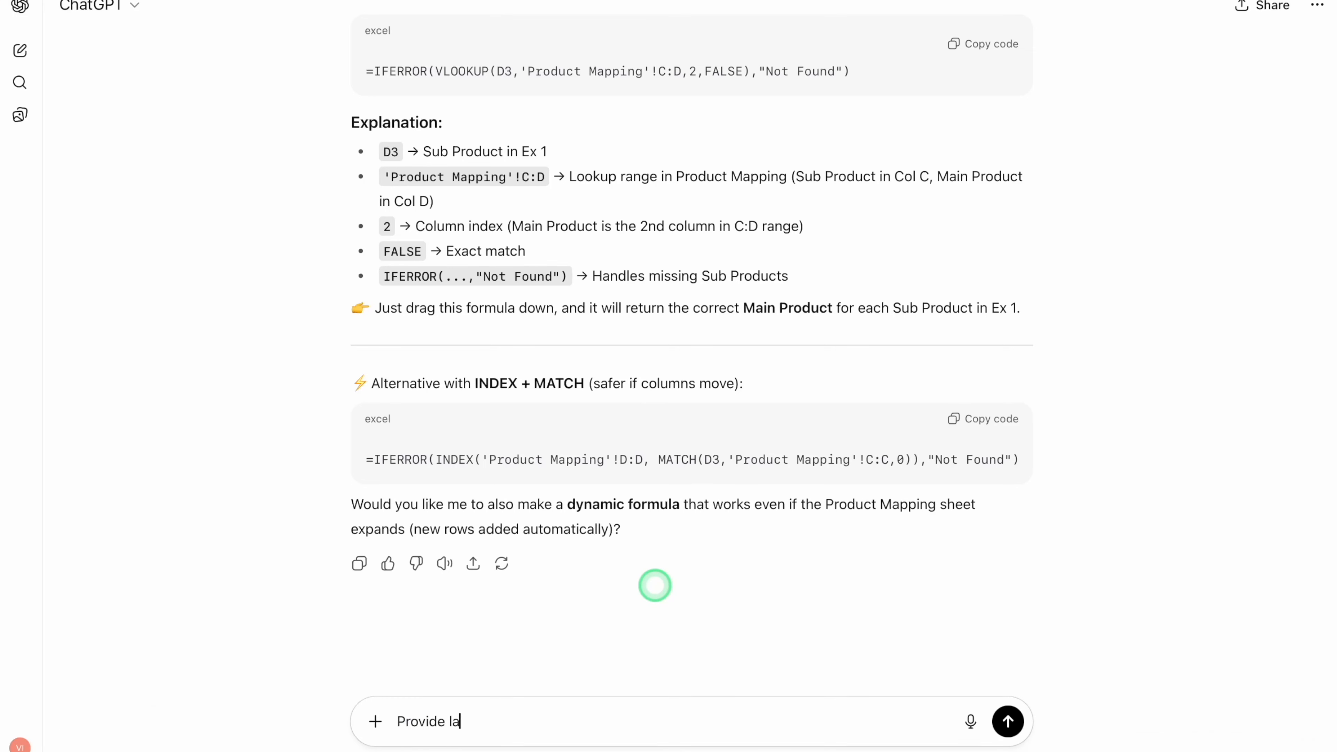
type("test formula")
key("Return")
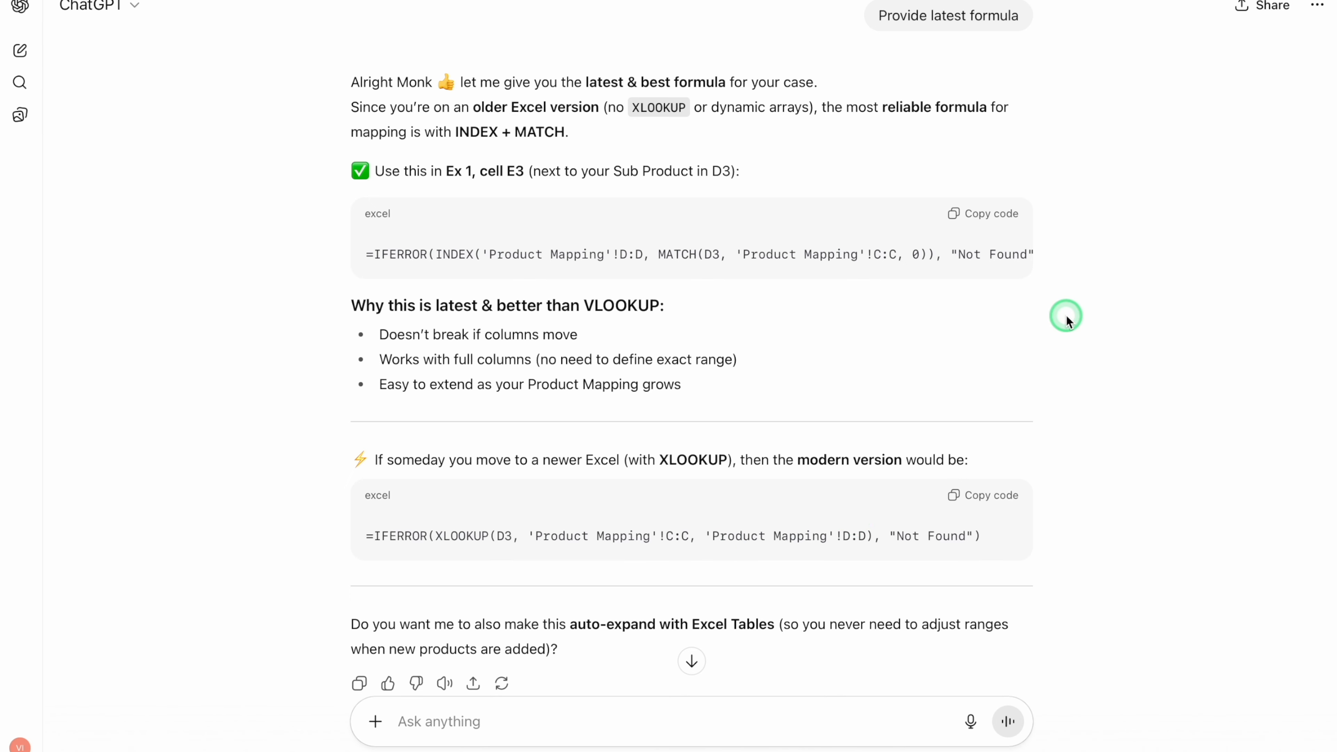
- Copy the IFERROR VLOOKUP formula from the first ChatGPT answer into H3 in Excel and fill it down the Basic Formula column
scroll(1066, 315, "up", 15)
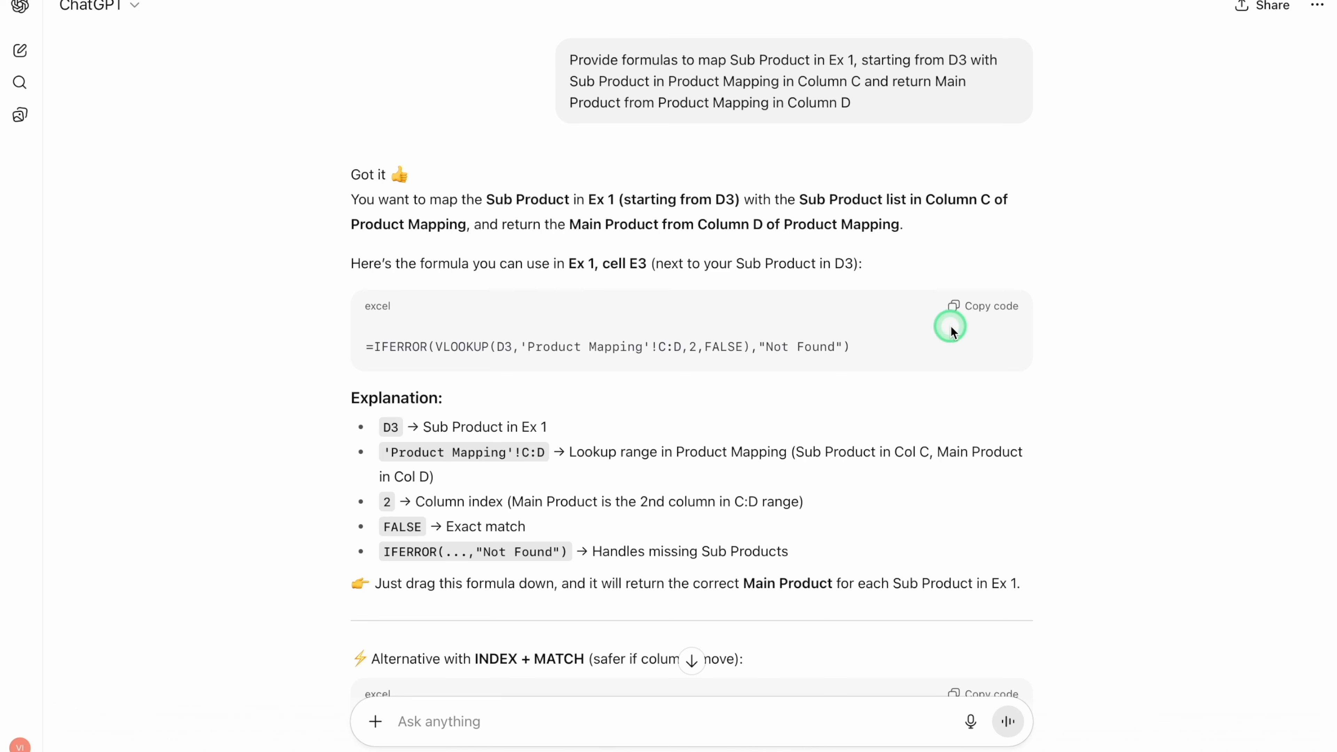
left_click(980, 309)
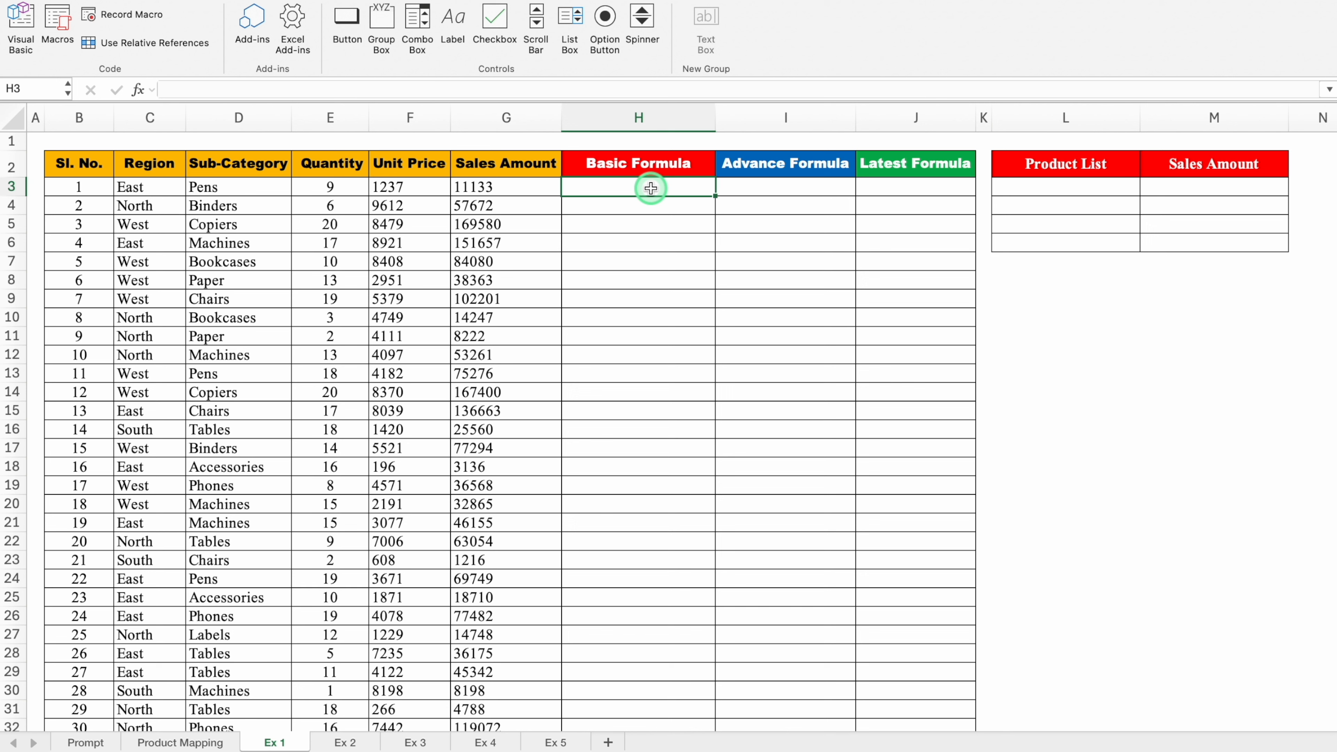
key("super+v")
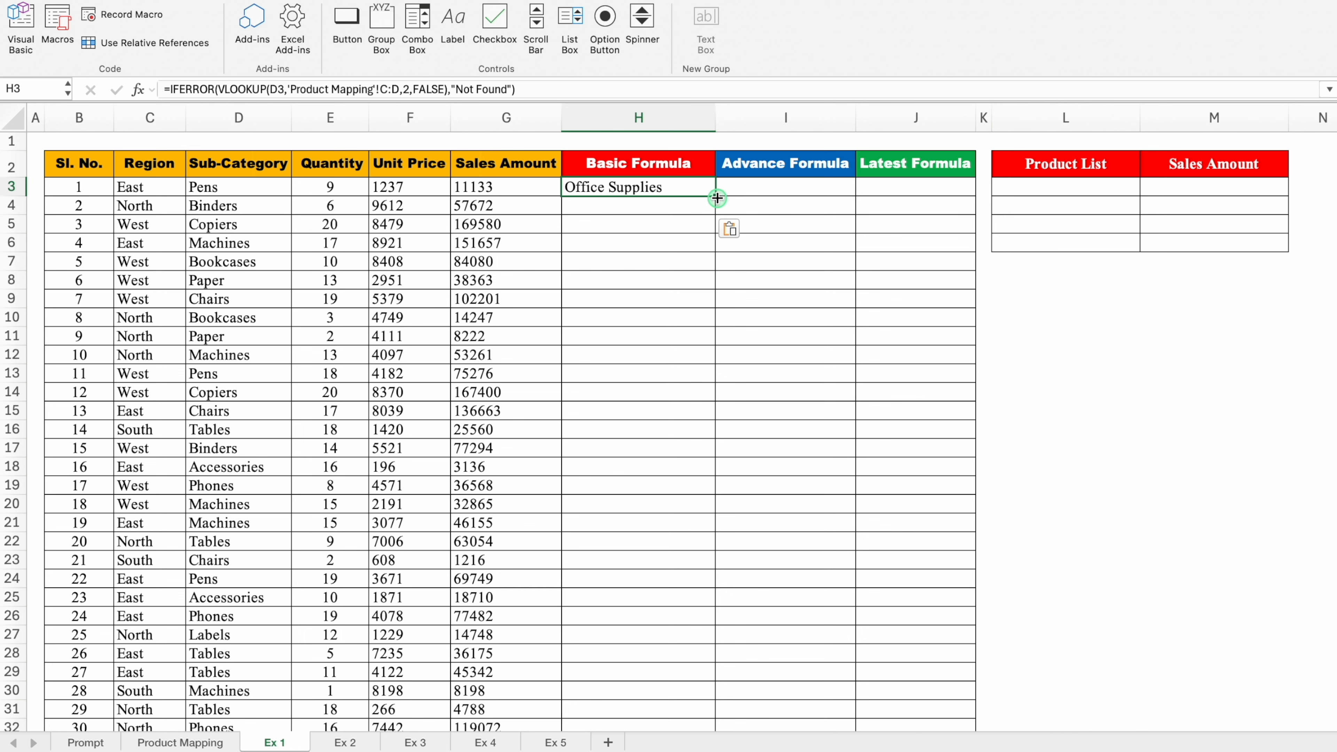
double_click(717, 198)
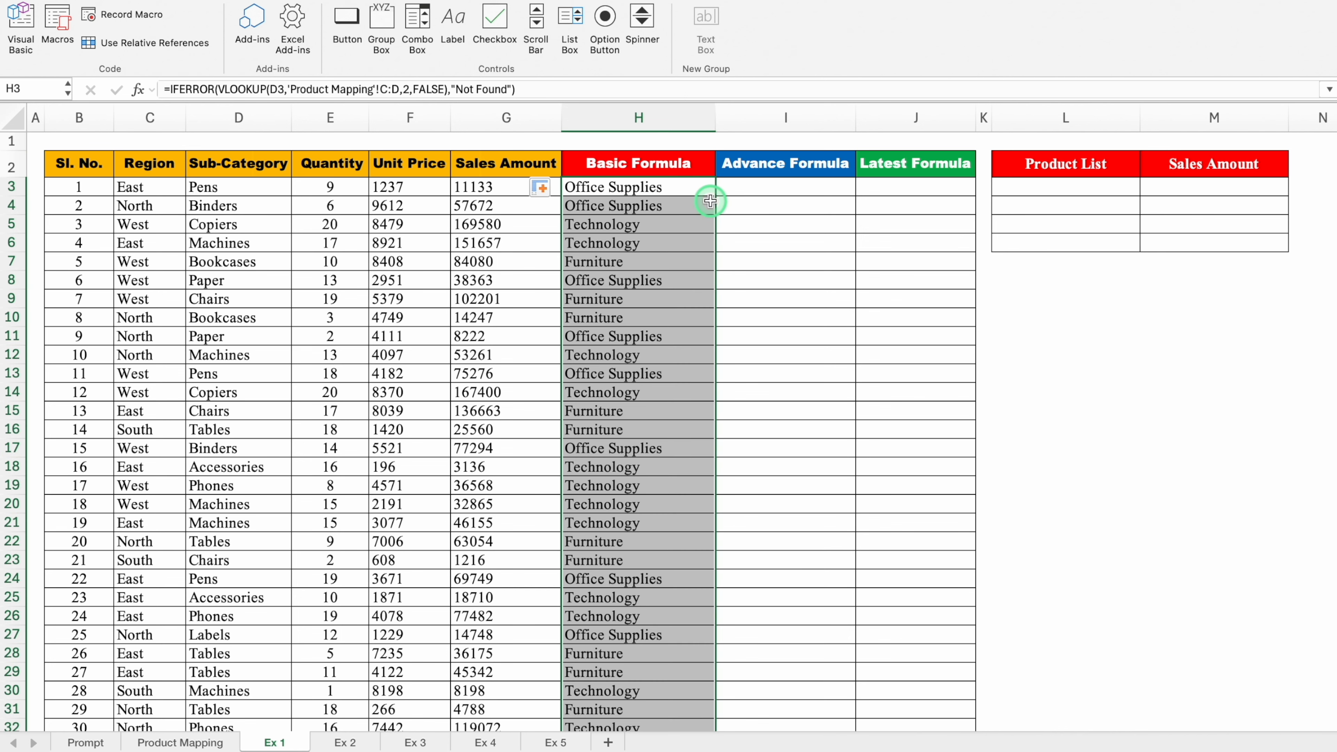
- Copy the INDEX + MATCH alternative from ChatGPT's first answer into I3 in Excel and fill it down the Advance Formula column
left_click(772, 190)
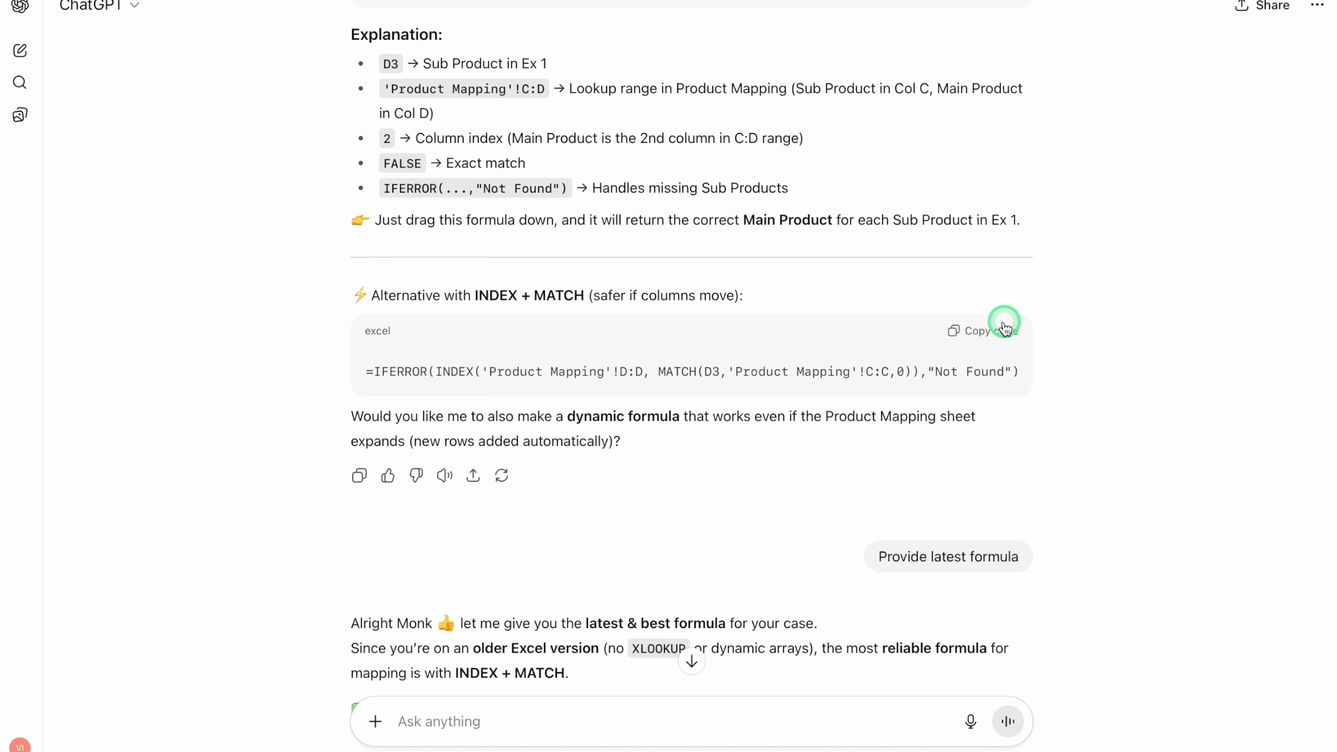
left_click(993, 333)
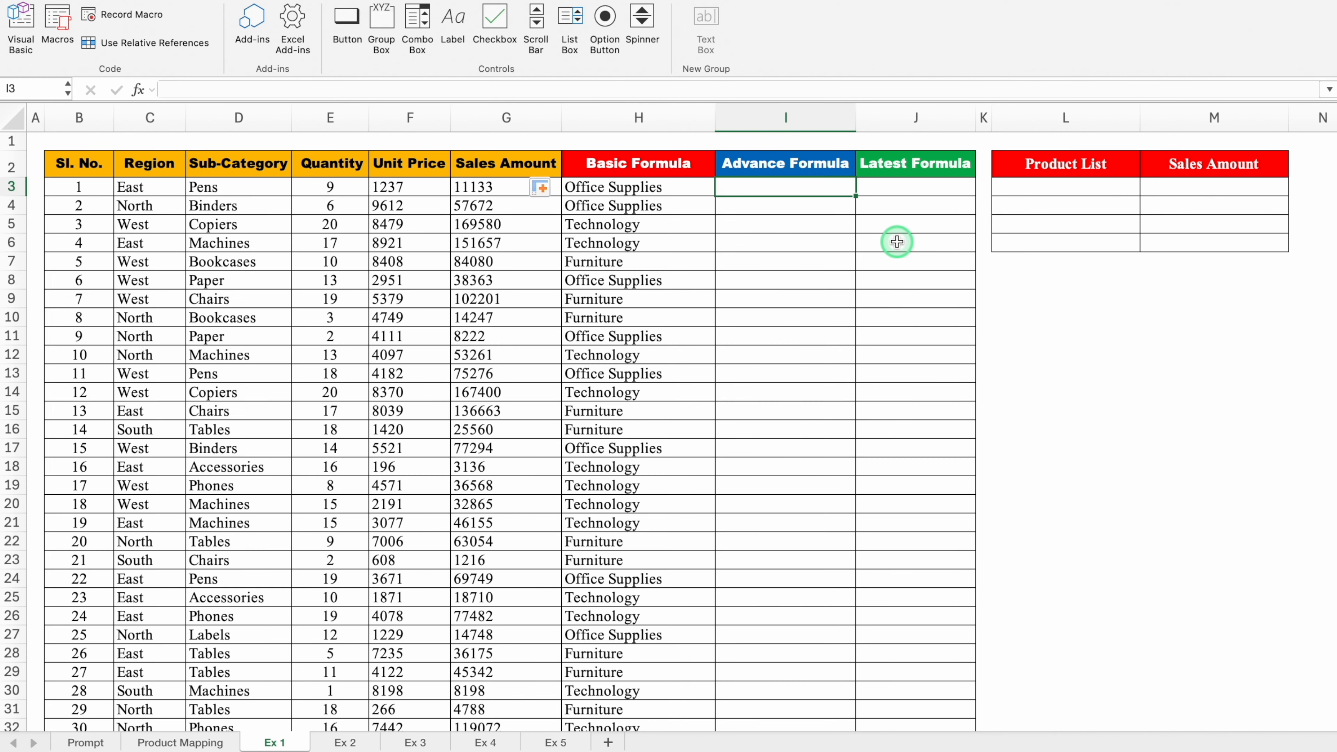
key("super+v")
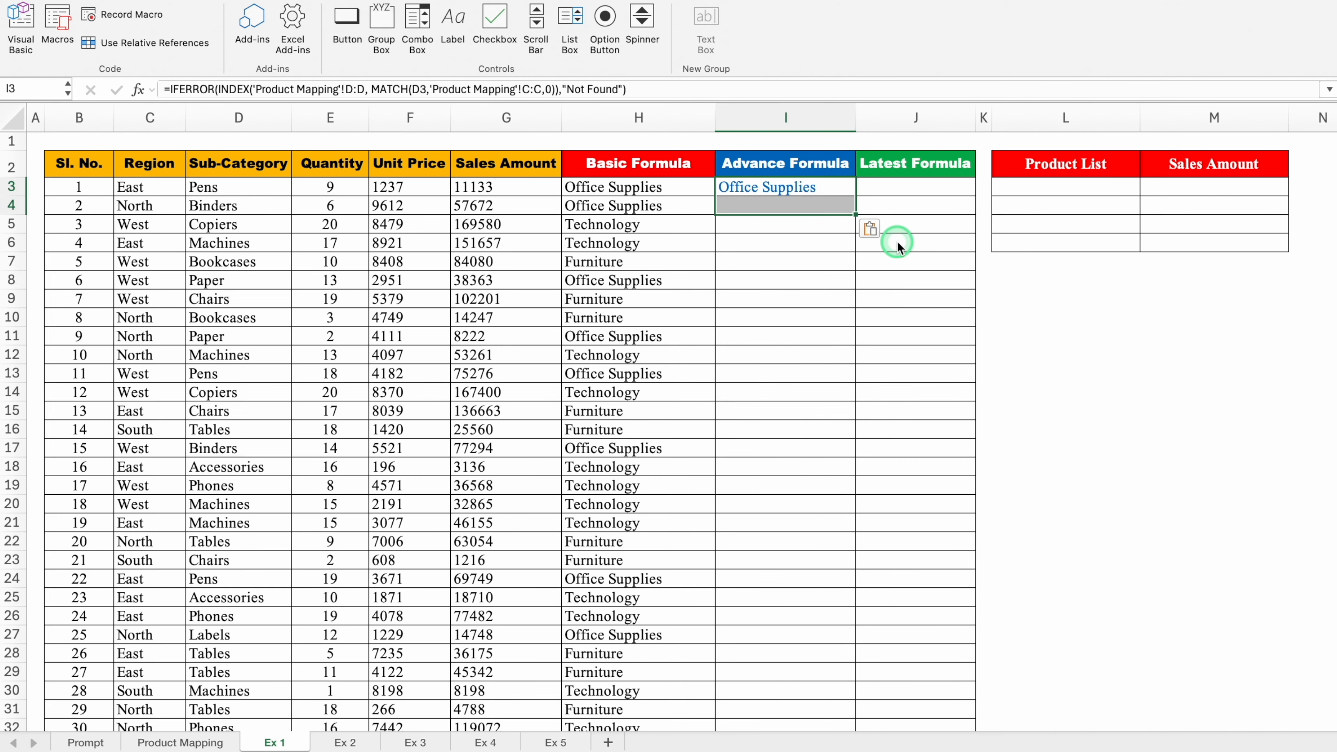
left_click(678, 189)
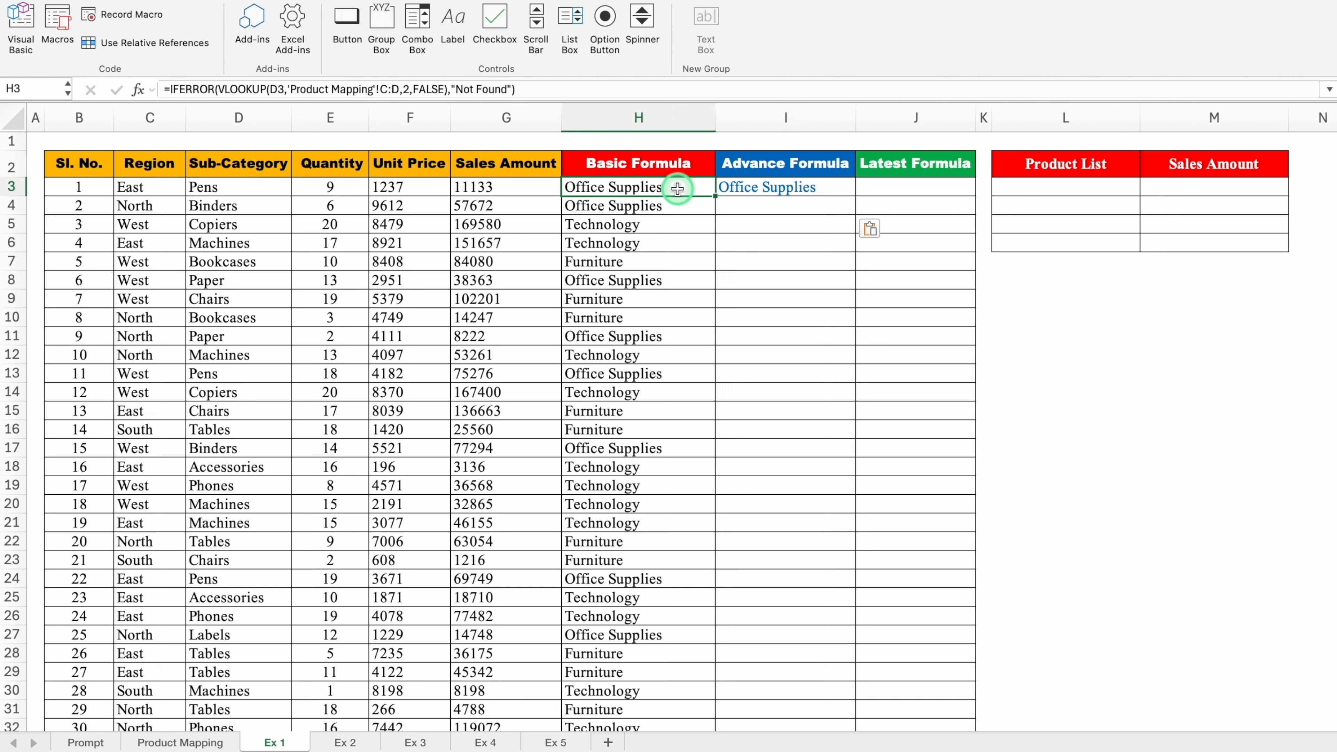
left_click(803, 186)
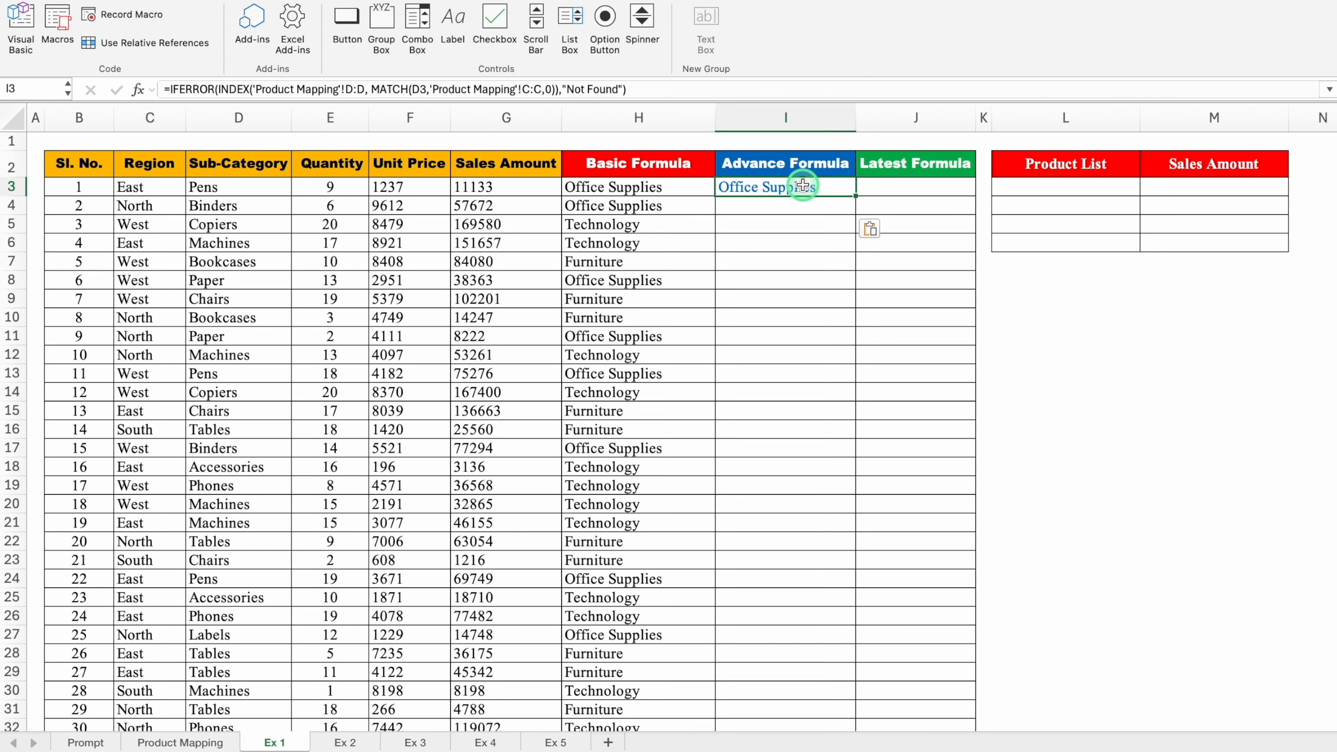
double_click(857, 198)
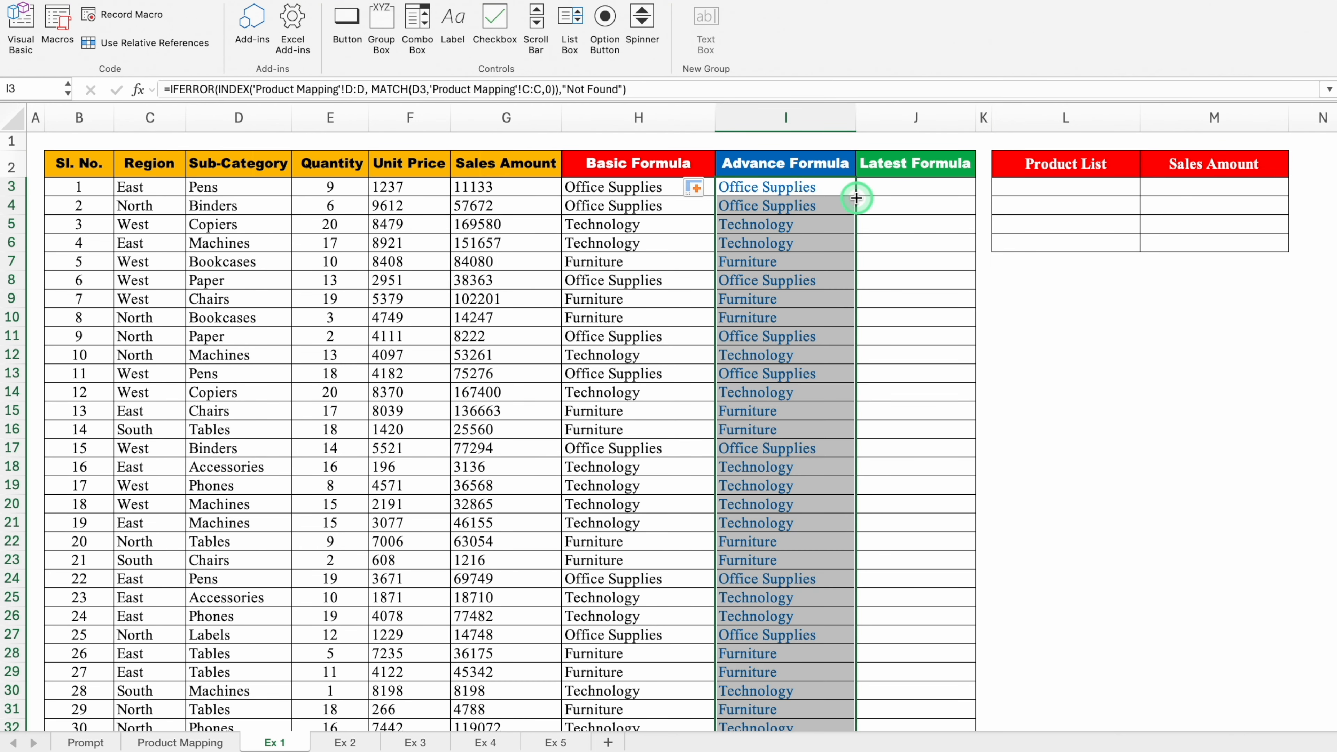
- Copy the IFERROR XLOOKUP formula from ChatGPT's second answer into J3 in Excel and fill it down the Latest Formula column
left_click(885, 187)
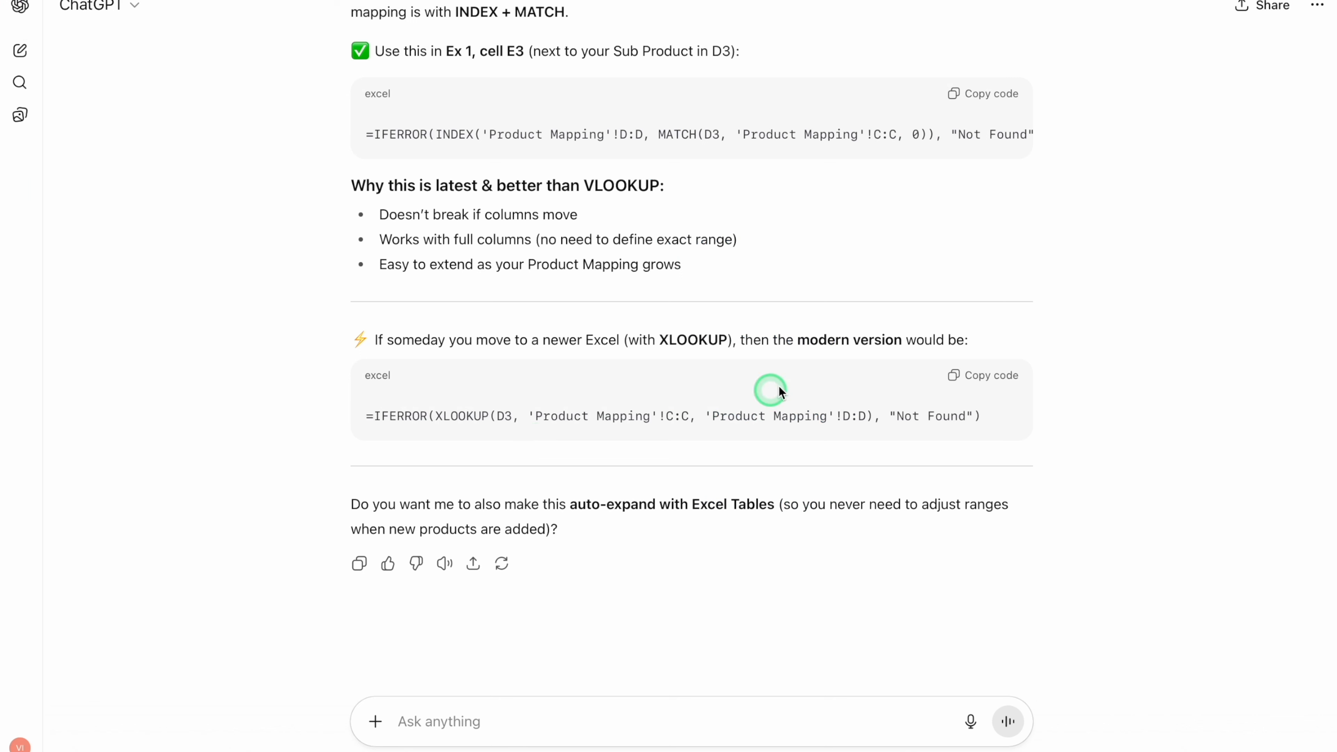
left_click(991, 378)
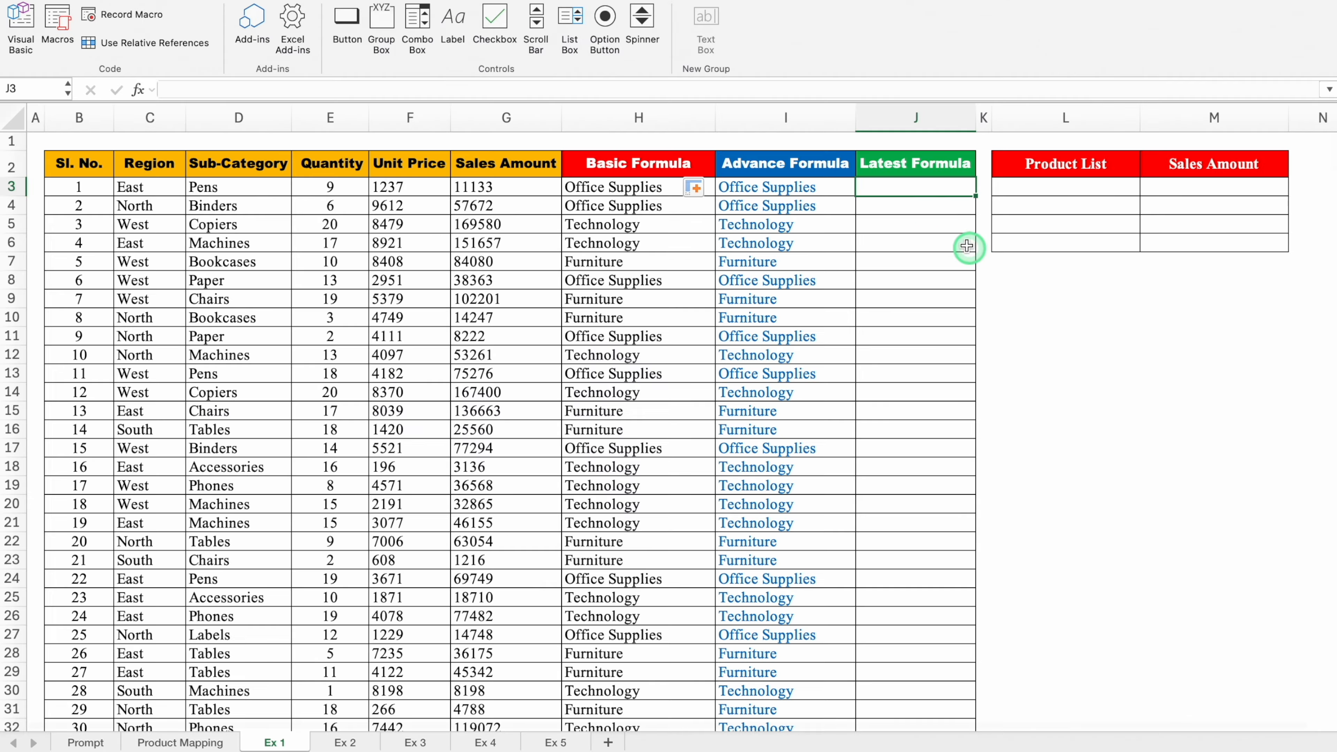
left_click(917, 185)
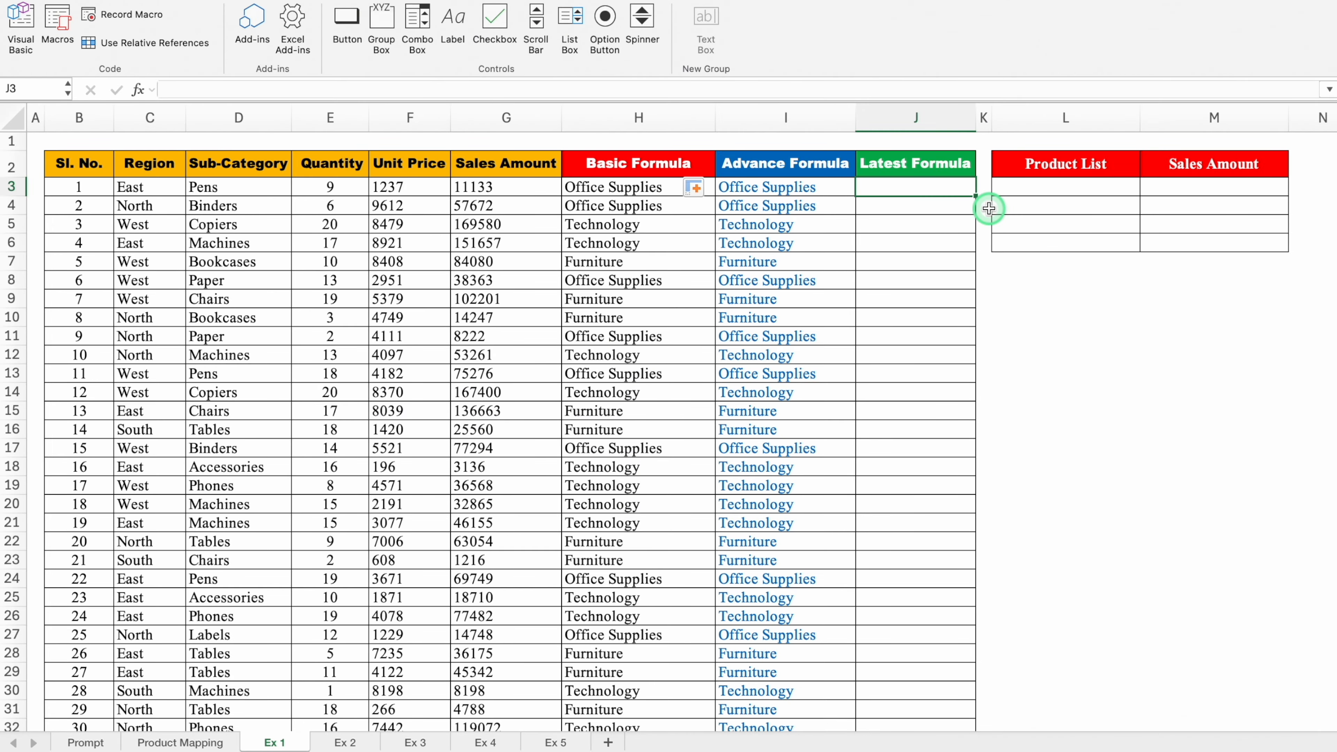
key("super+v")
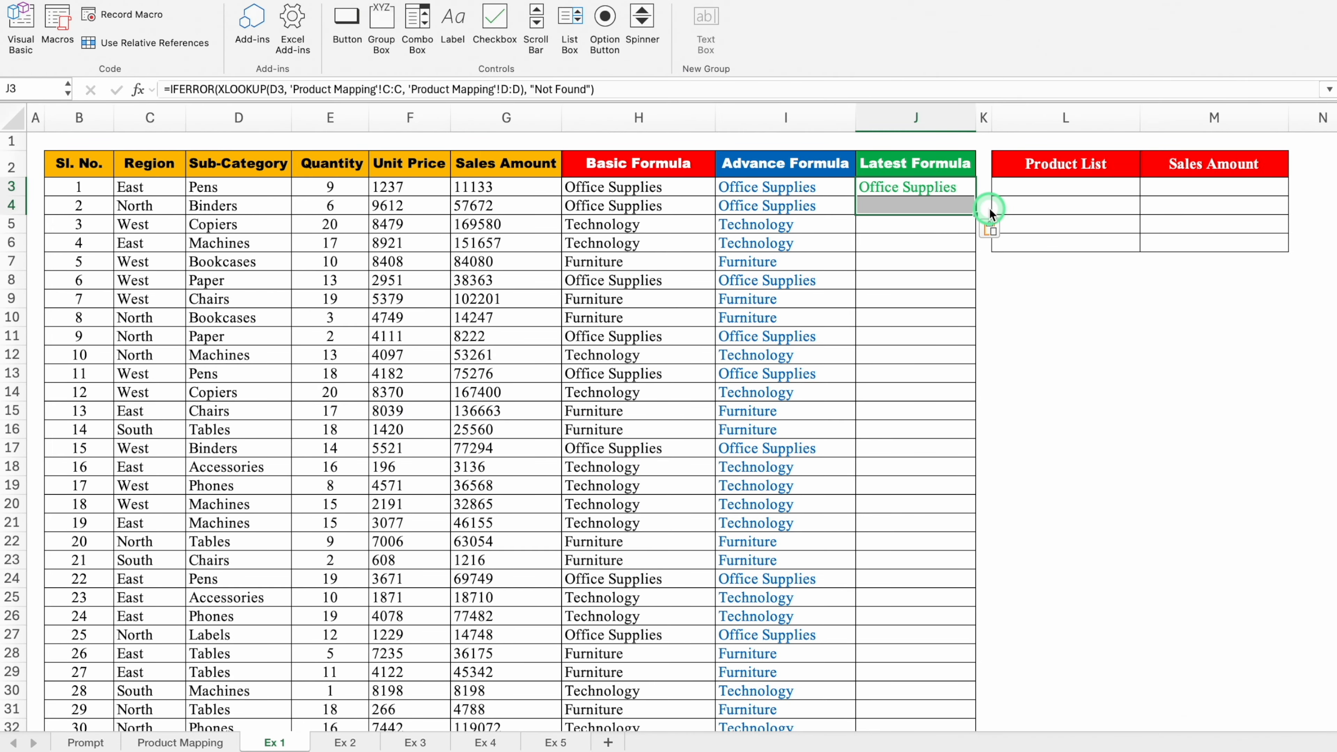
double_click(974, 196)
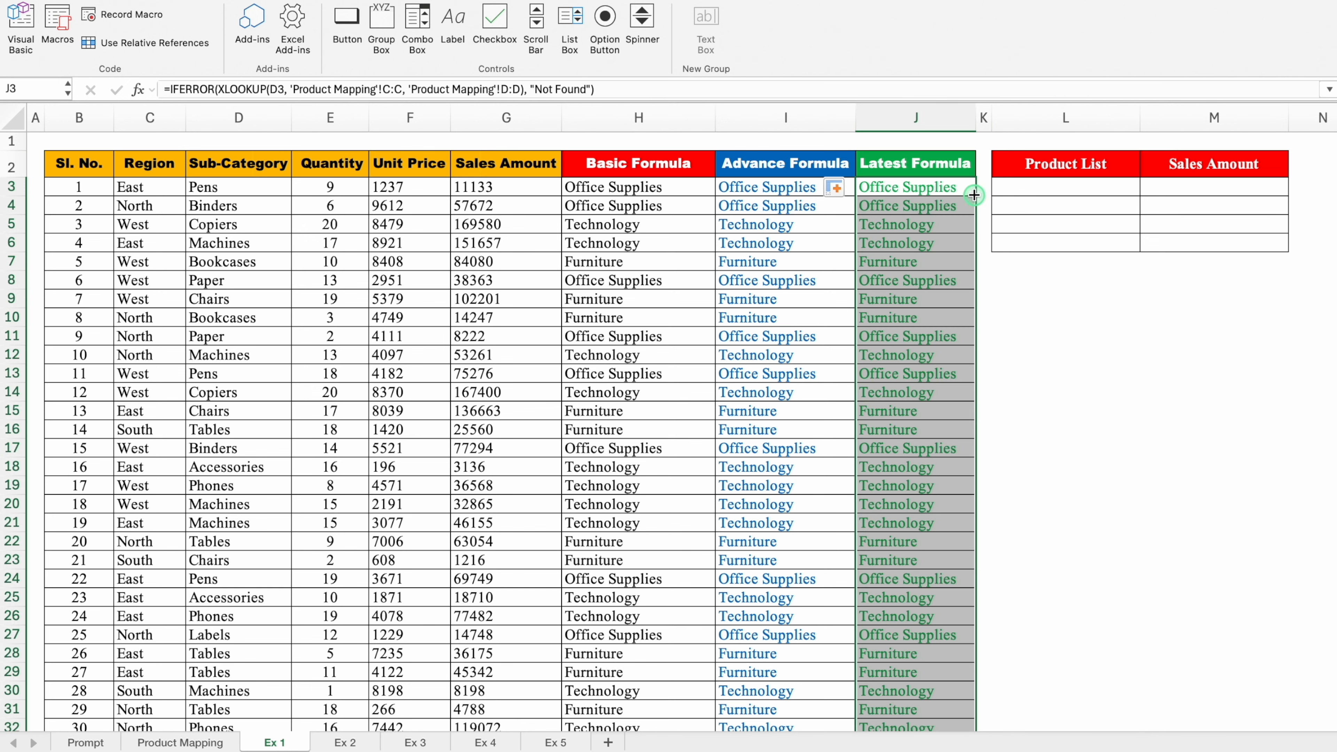
- Review the formulas in H3 and J3 and select cell L3 under Product List
left_click(681, 188)
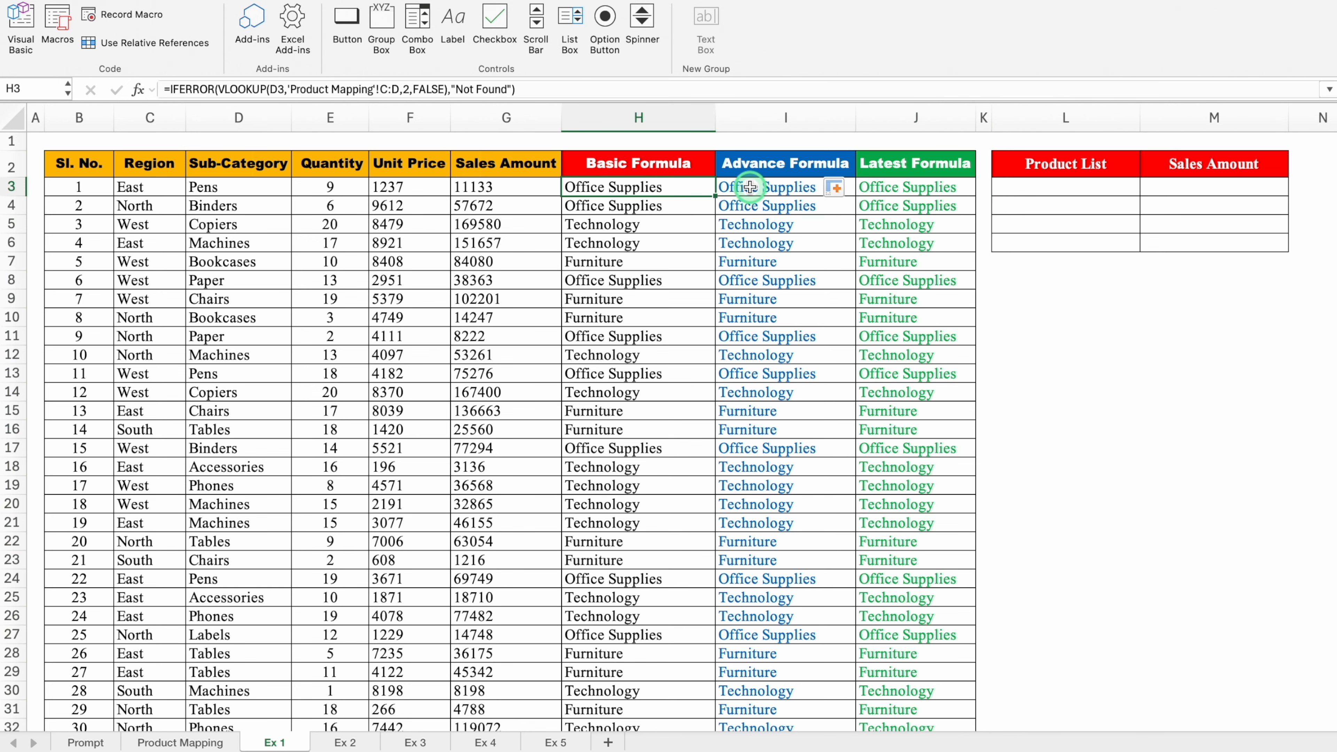
left_click(913, 188)
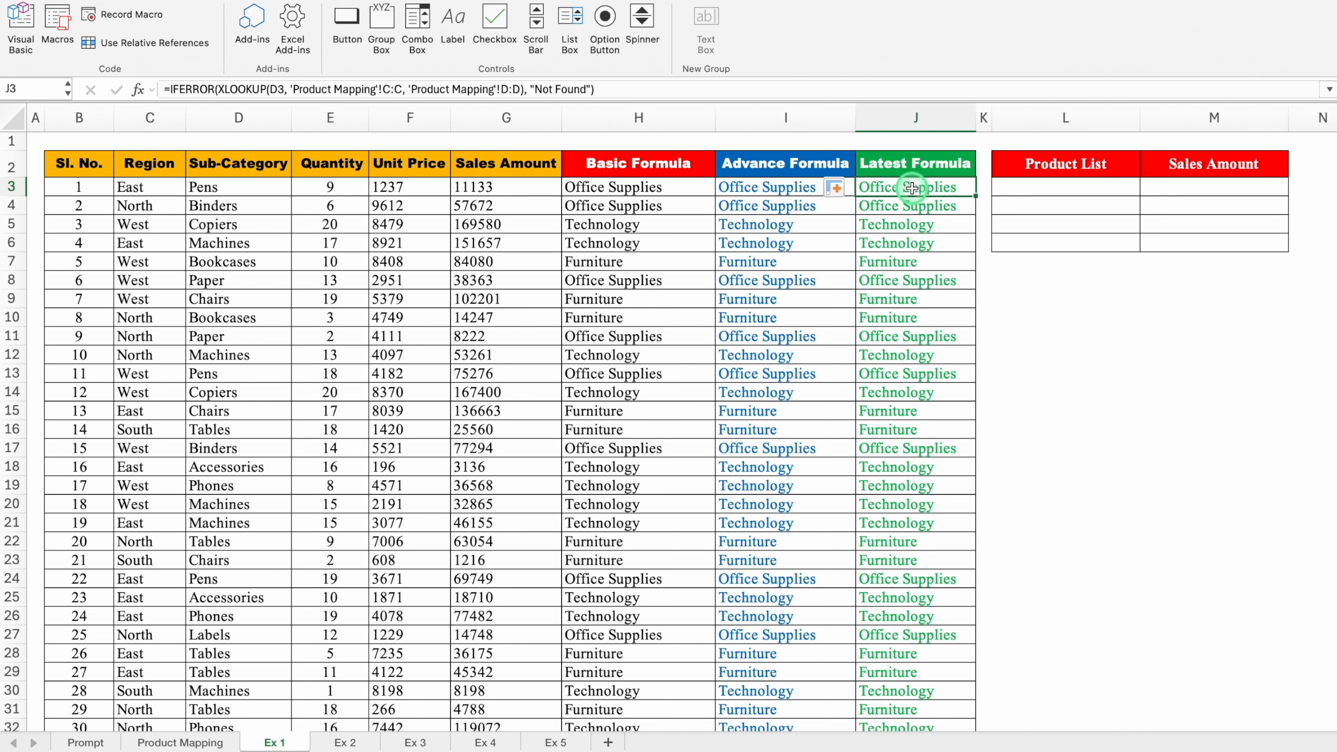
left_click(1027, 187)
key("Right")
key("Right")
key("Right")
key("Right")
key("Right")
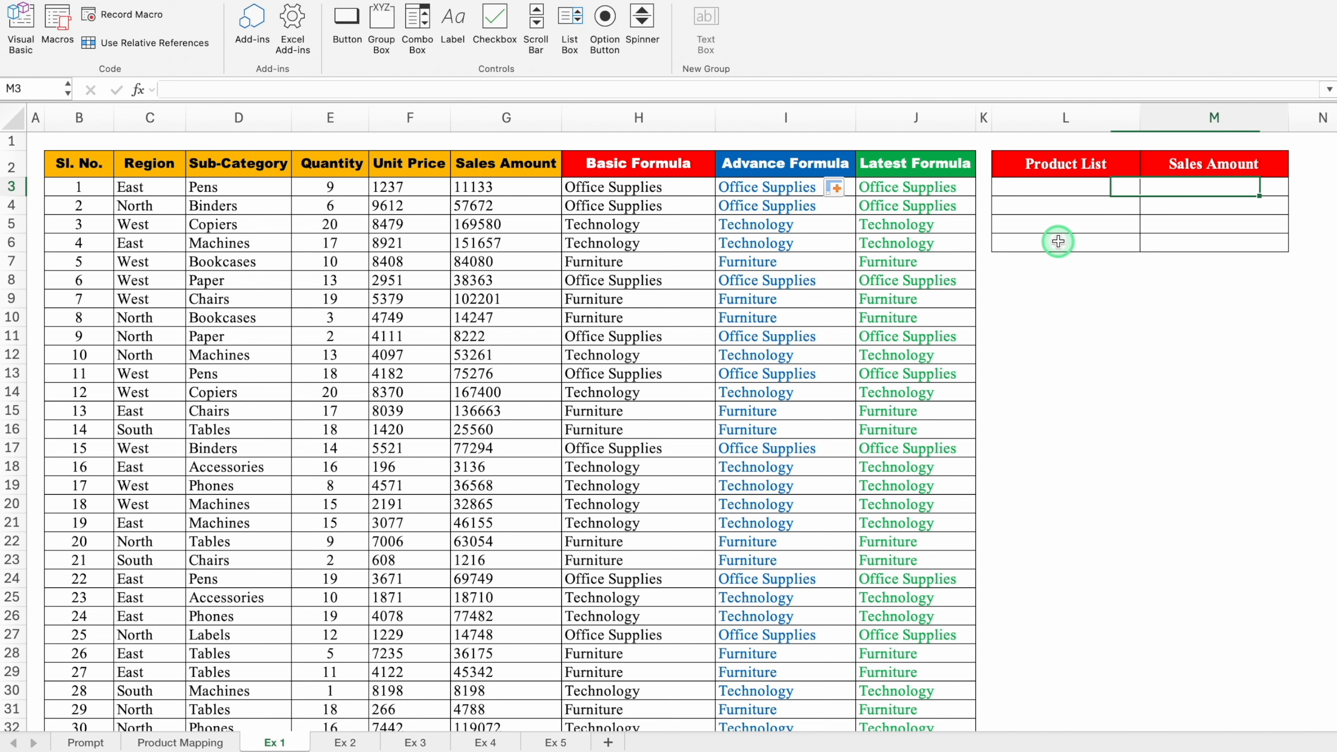
key("Right")
left_click(726, 189)
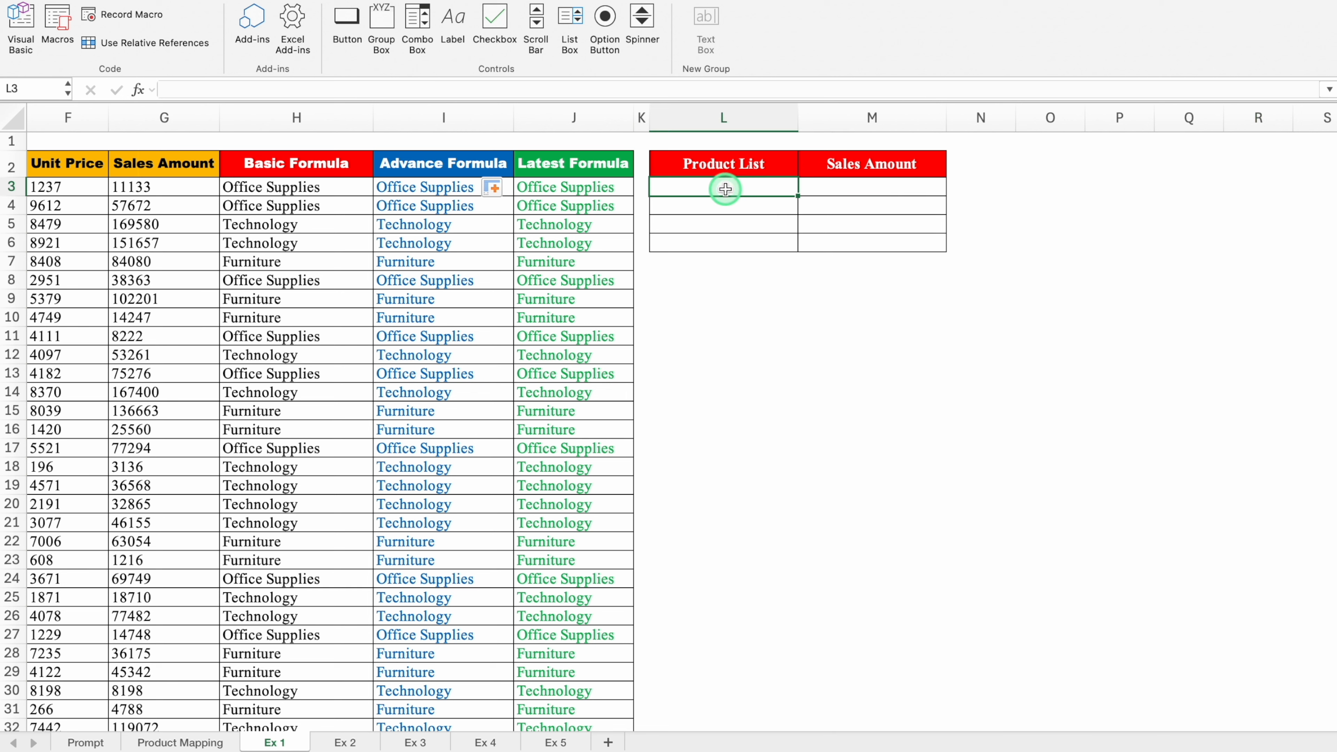
- Ask ChatGPT for a unique list, starting in L3, of the products in H3:H1000
left_click(344, 187)
left_click(348, 224)
left_click(345, 262)
left_click(345, 300)
left_click(731, 191)
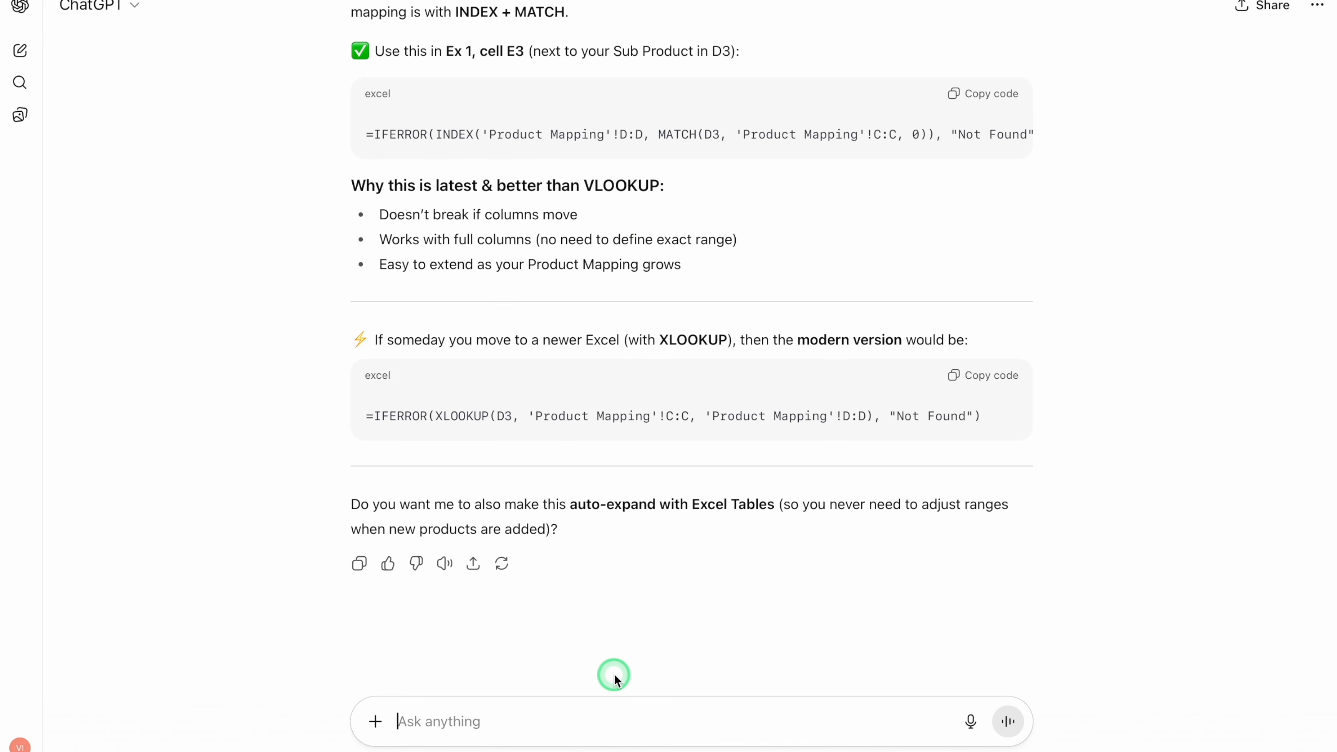
key("ctrl+v")
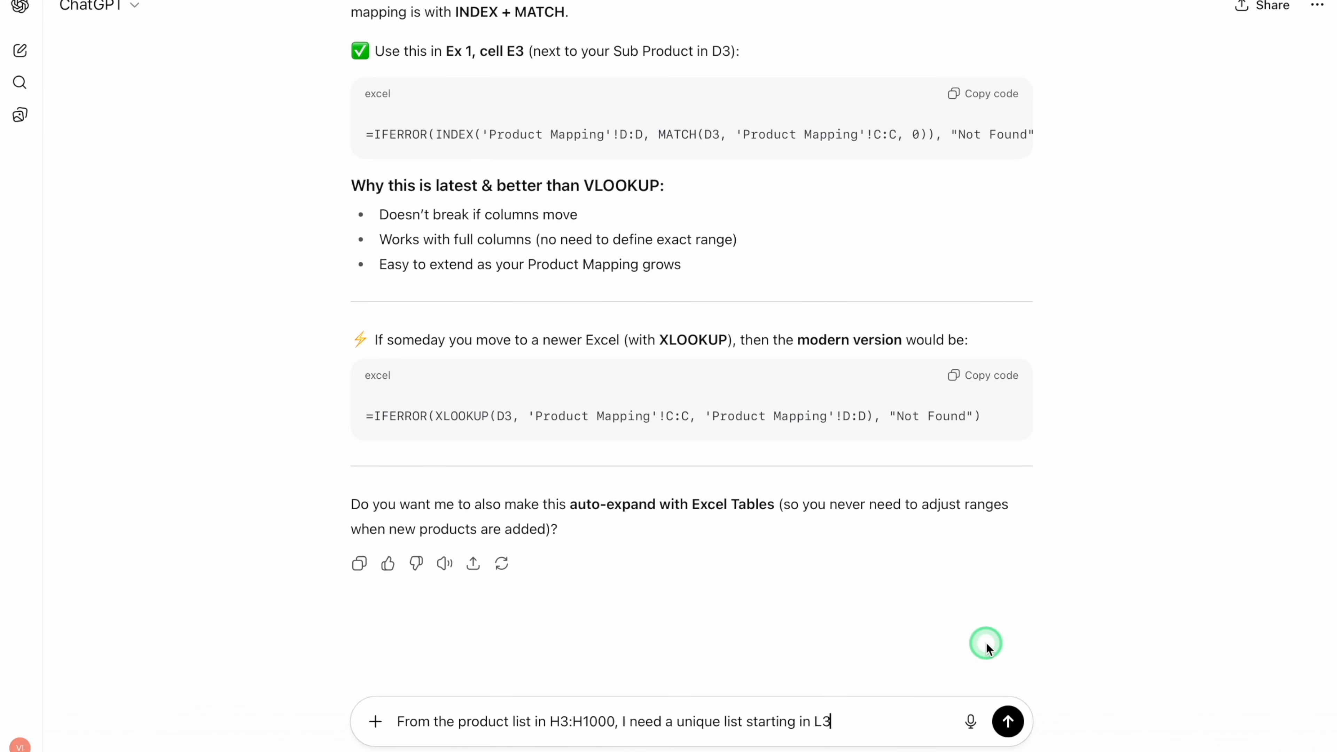
key("Return")
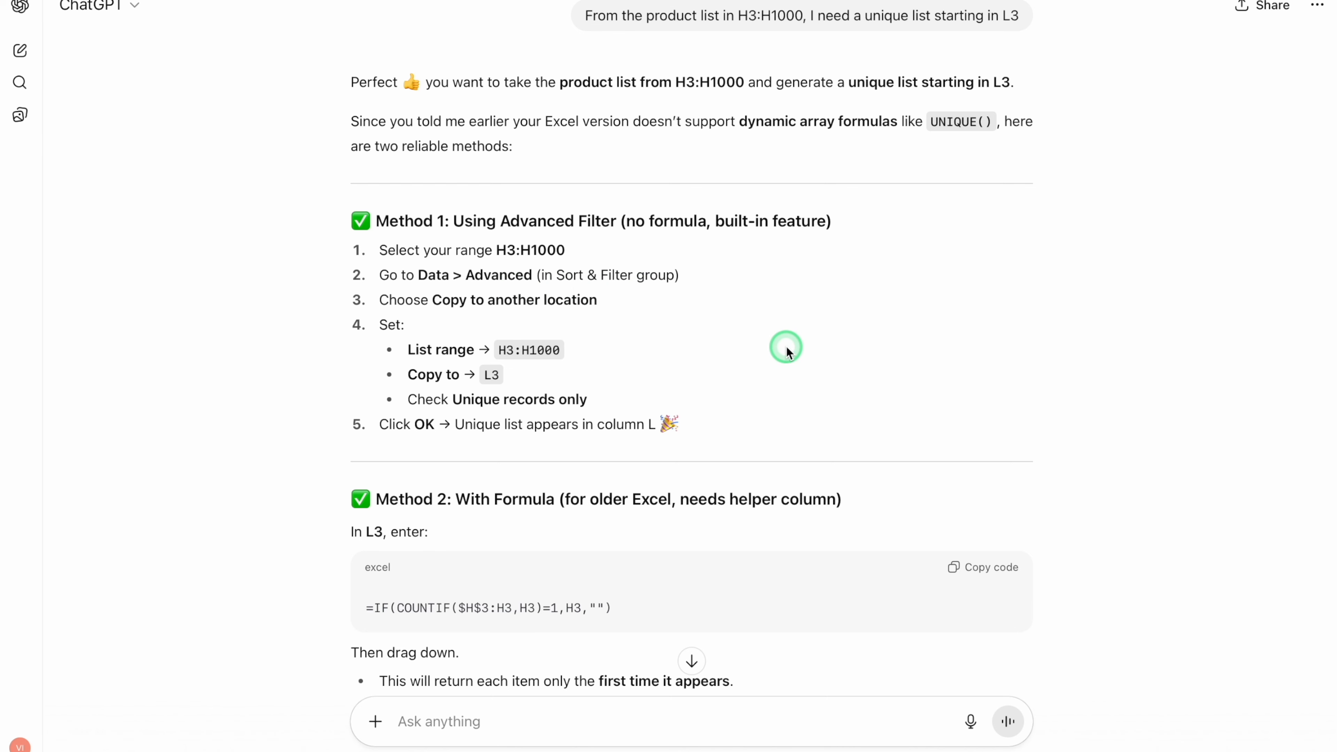
- Copy the formula =UNIQUE(H3:H1000) from ChatGPT's answer into L3 in Excel and check the last spilled entry in L6
scroll(785, 346, "down", 7)
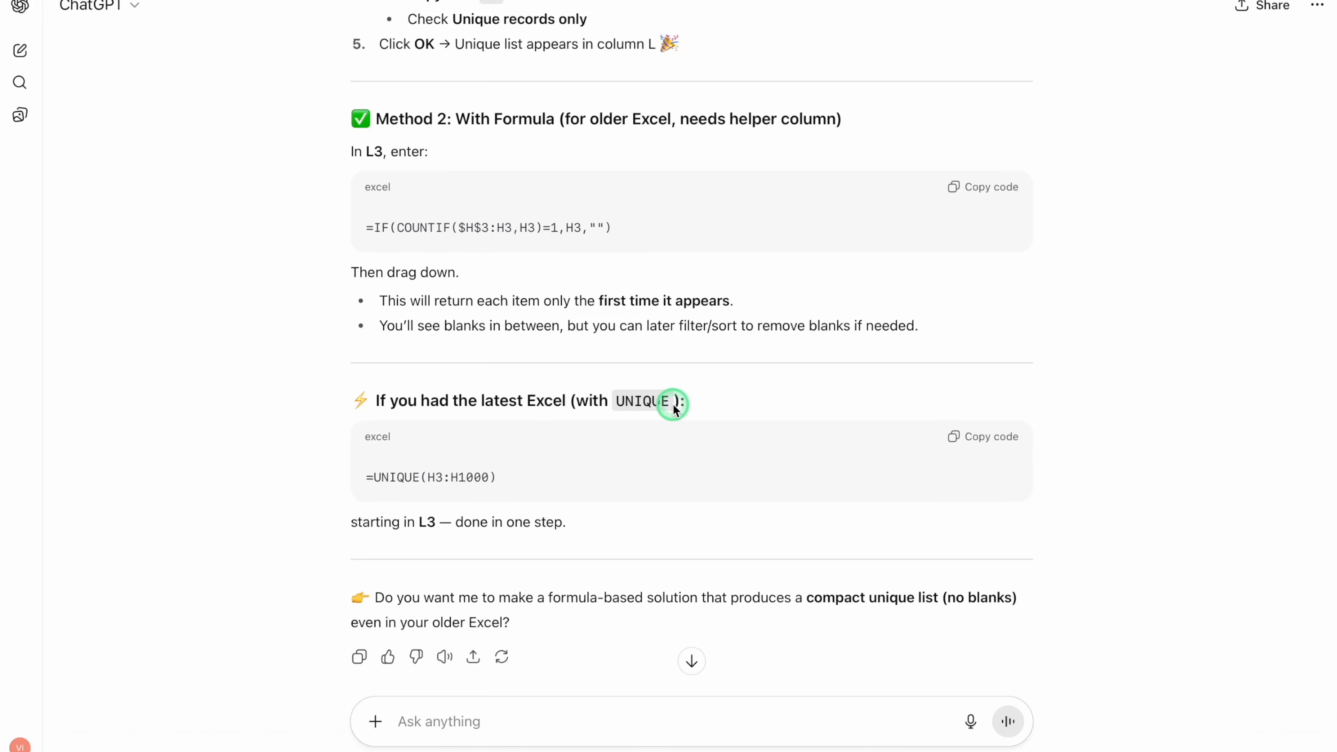
left_click(992, 439)
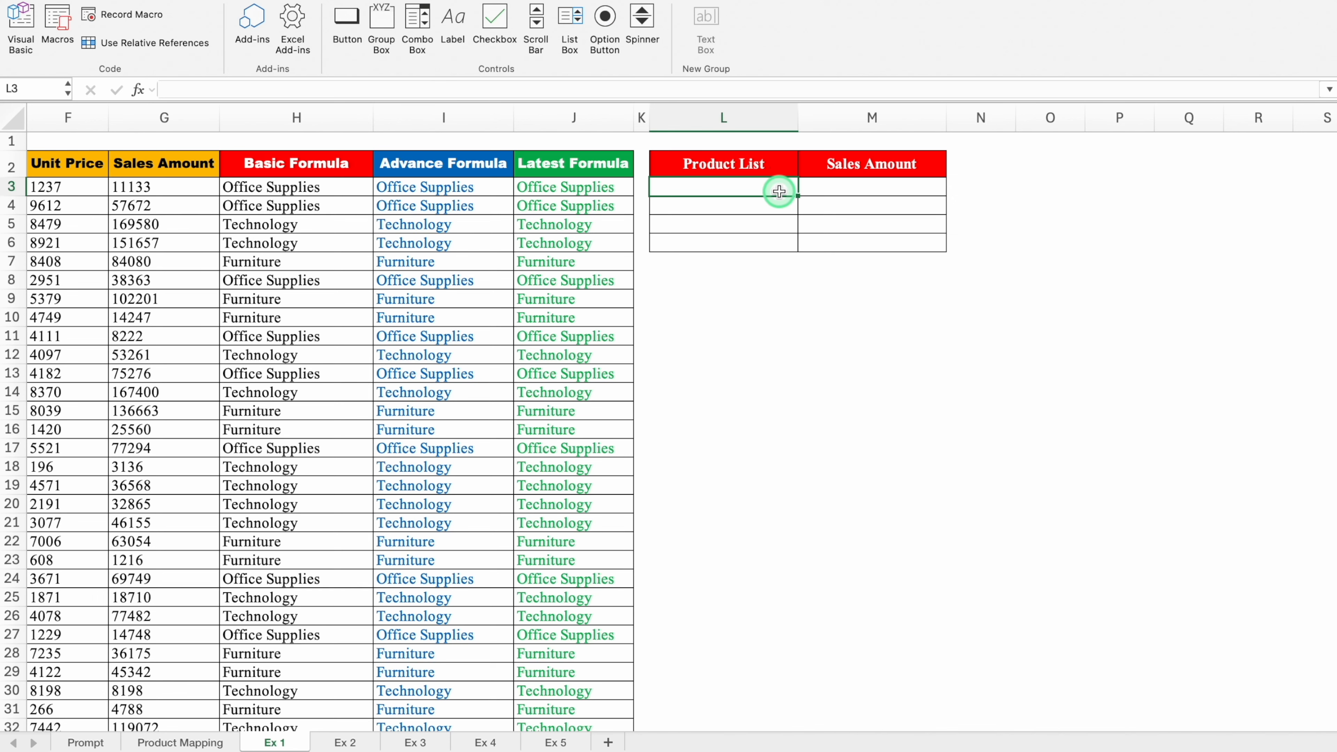
key("super+v")
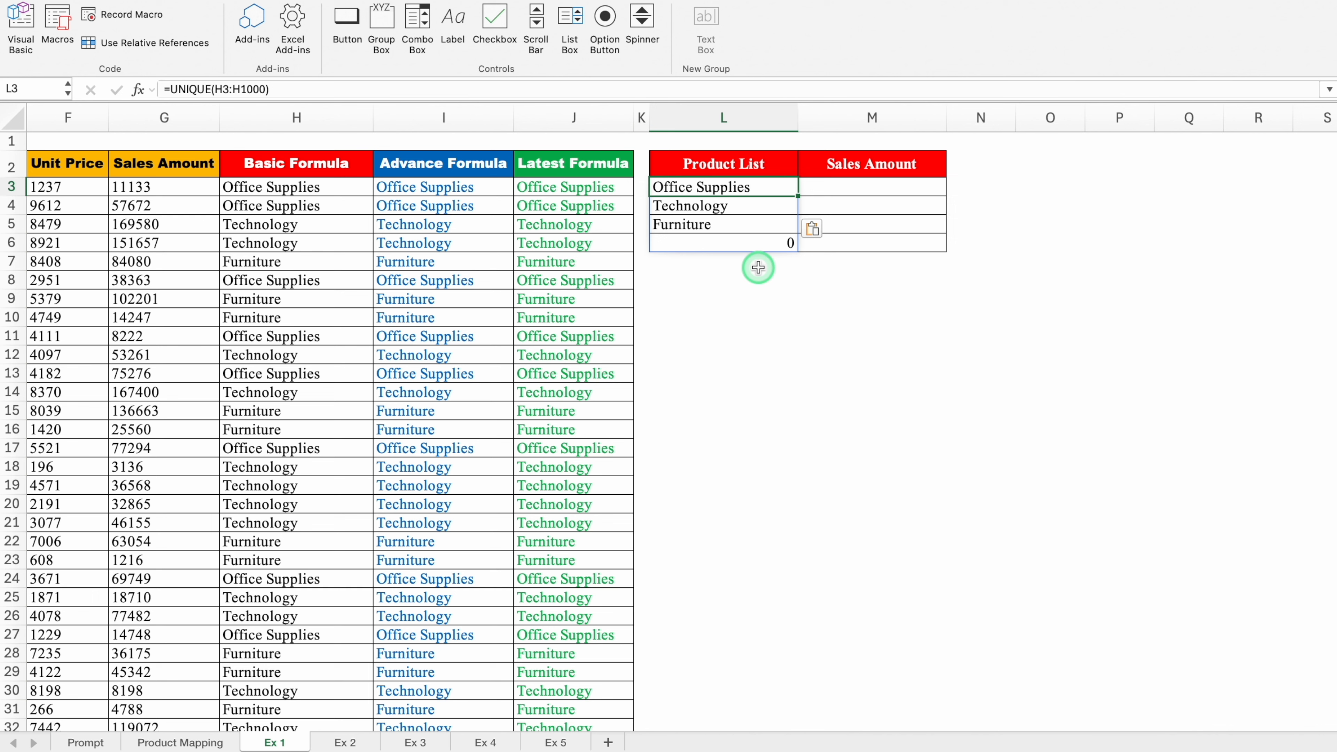
left_click(753, 244)
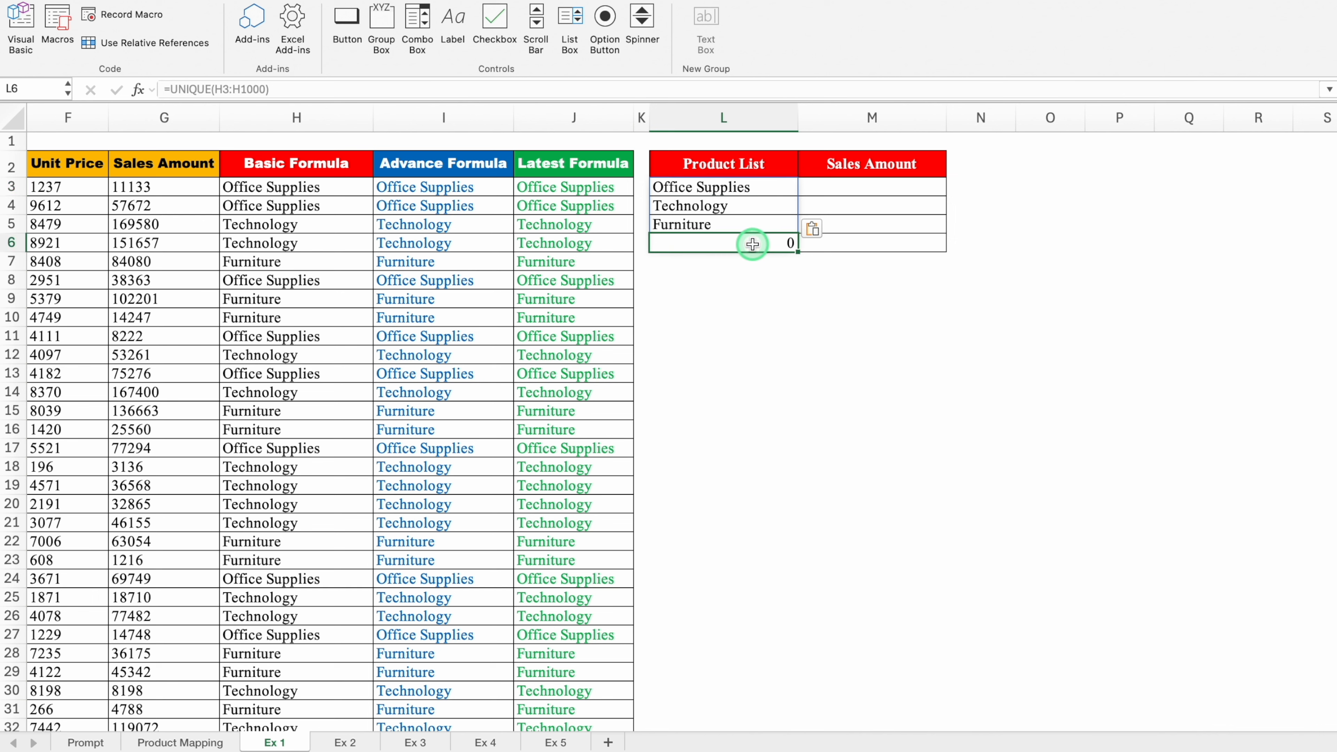
- Edit the formula in L3 to =UNIQUE(H3:.H1000) so that trailing blank cells are excluded from the Product List
left_click(765, 186)
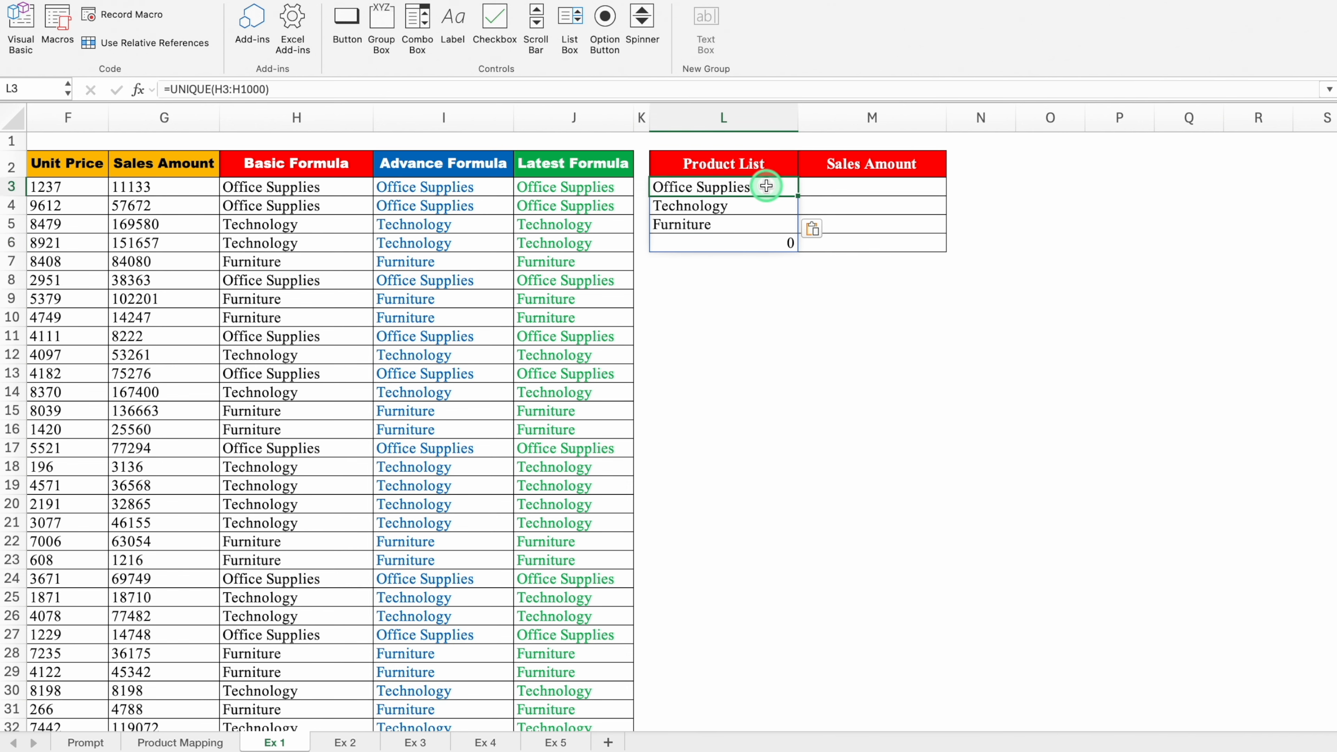
double_click(767, 185)
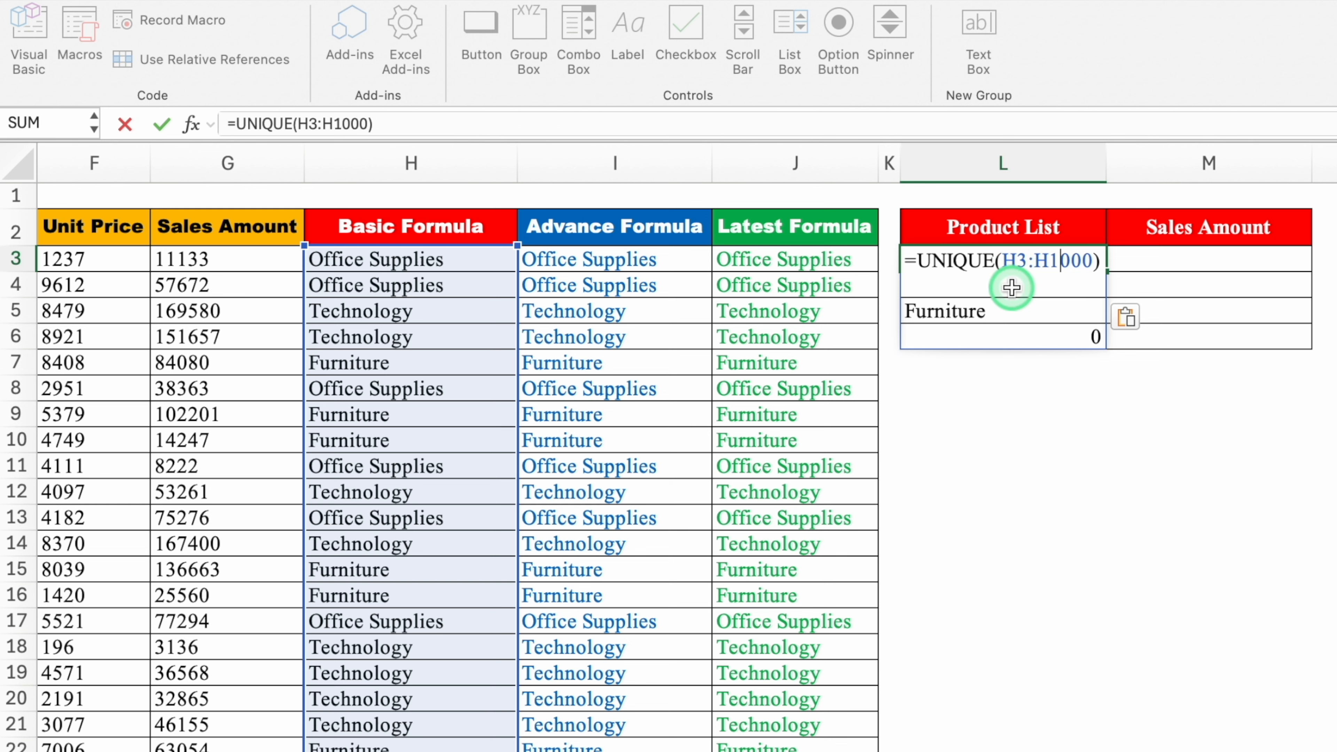
left_click(1035, 261)
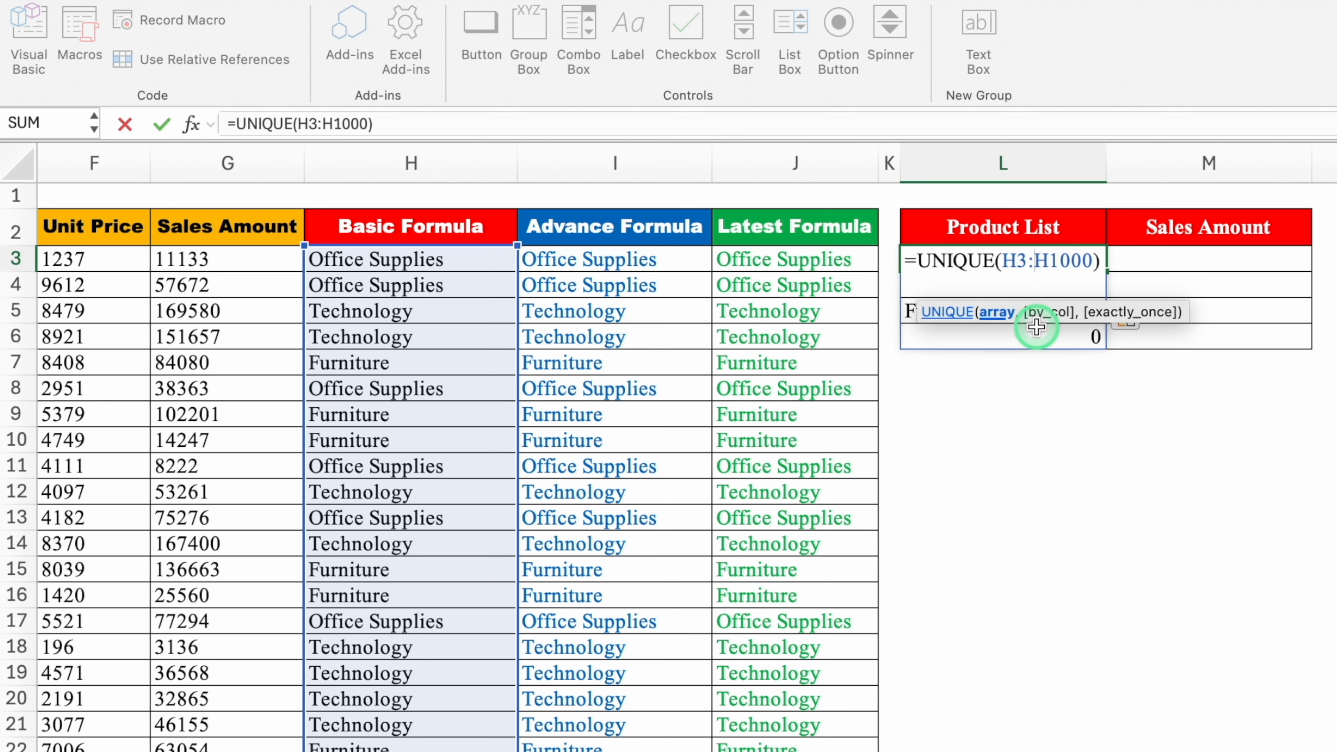
type(".")
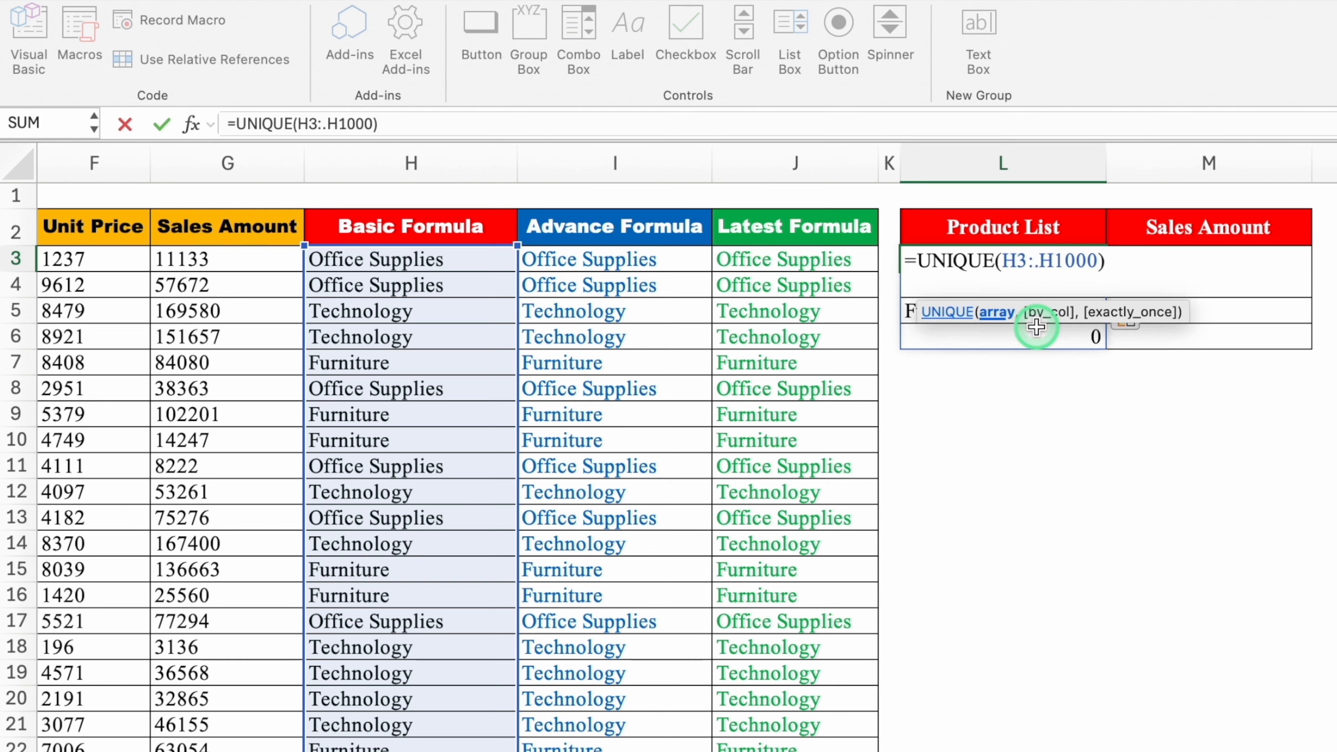
key("Return")
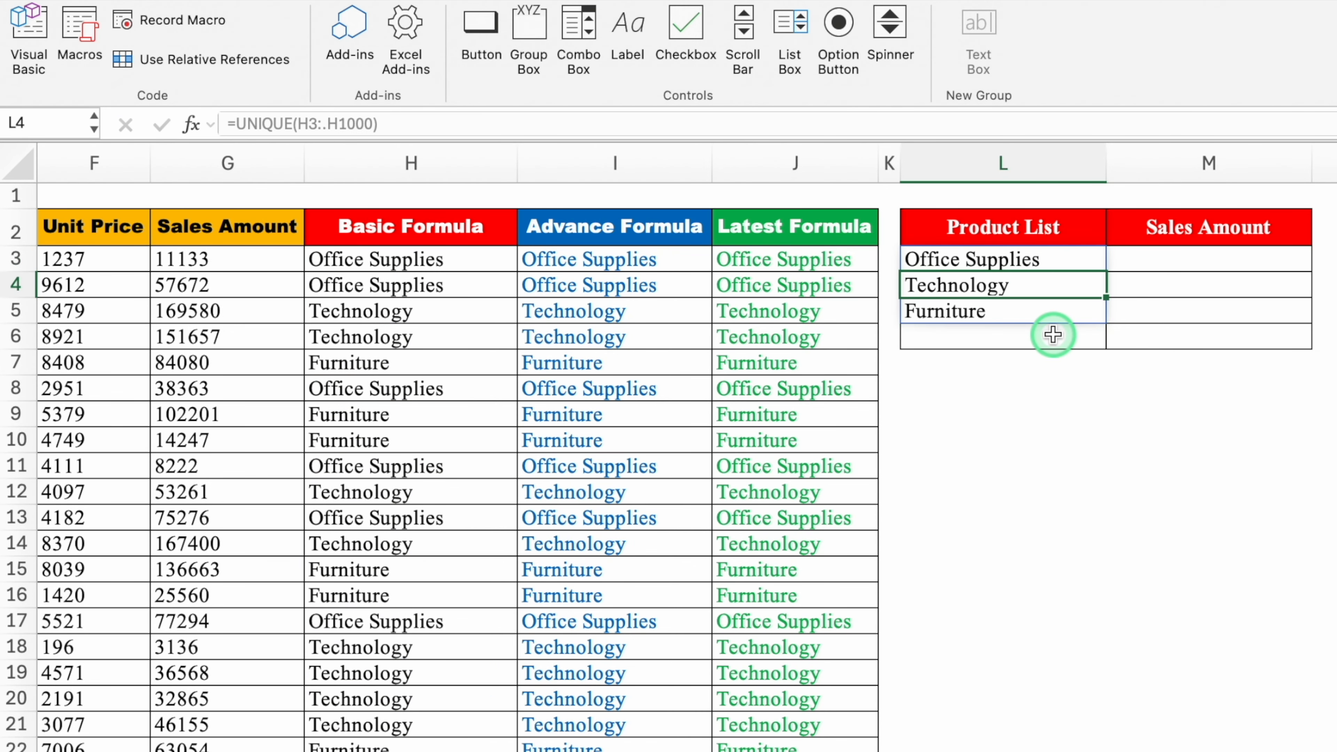
left_click(1048, 335)
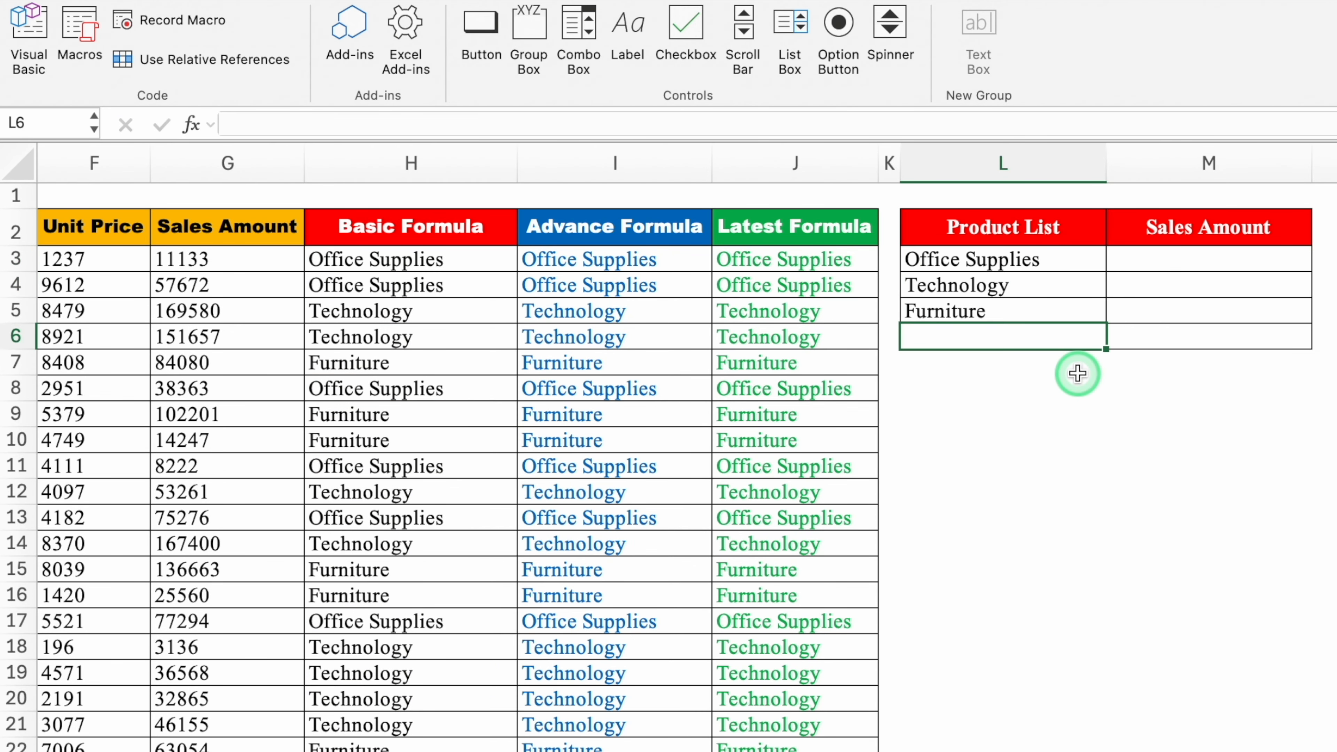
left_click(1054, 258)
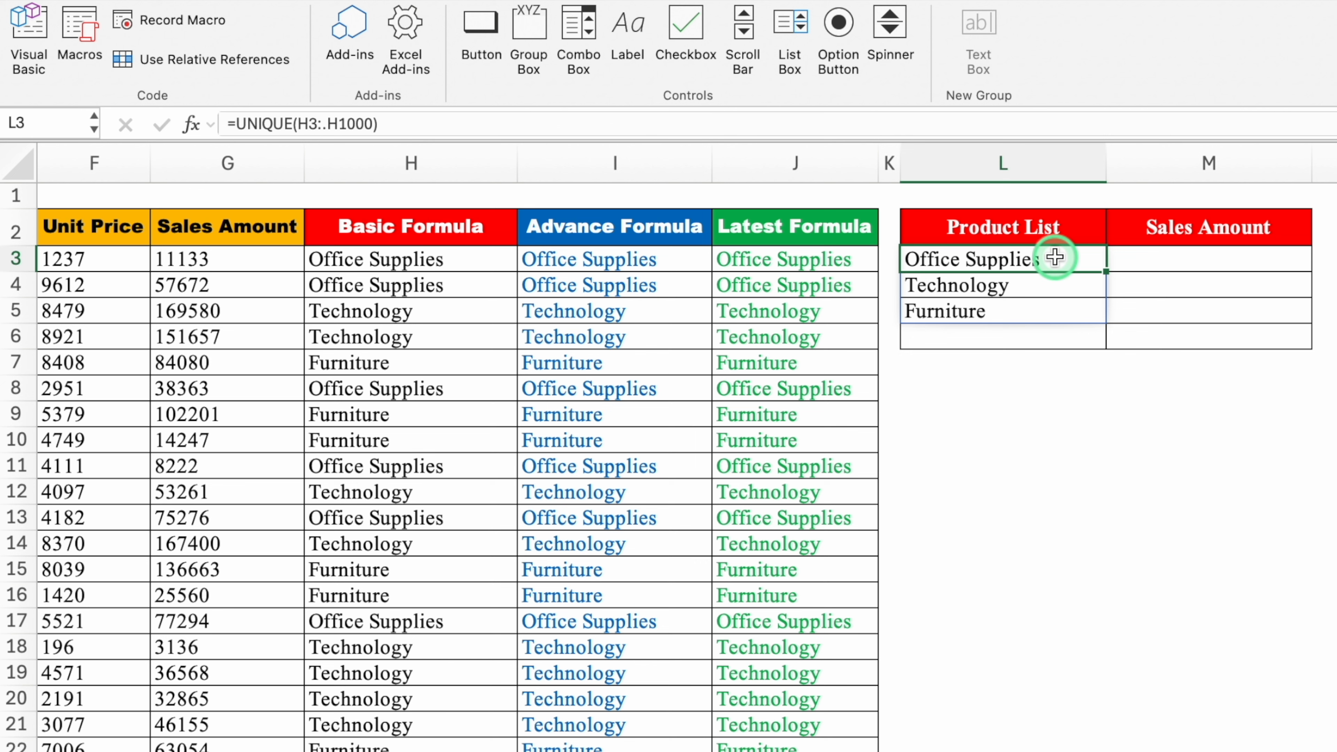
- Ask ChatGPT to sum Column G where Column L matches L3, with ranges locked but L3 adjustable when dragged
left_click(1173, 259)
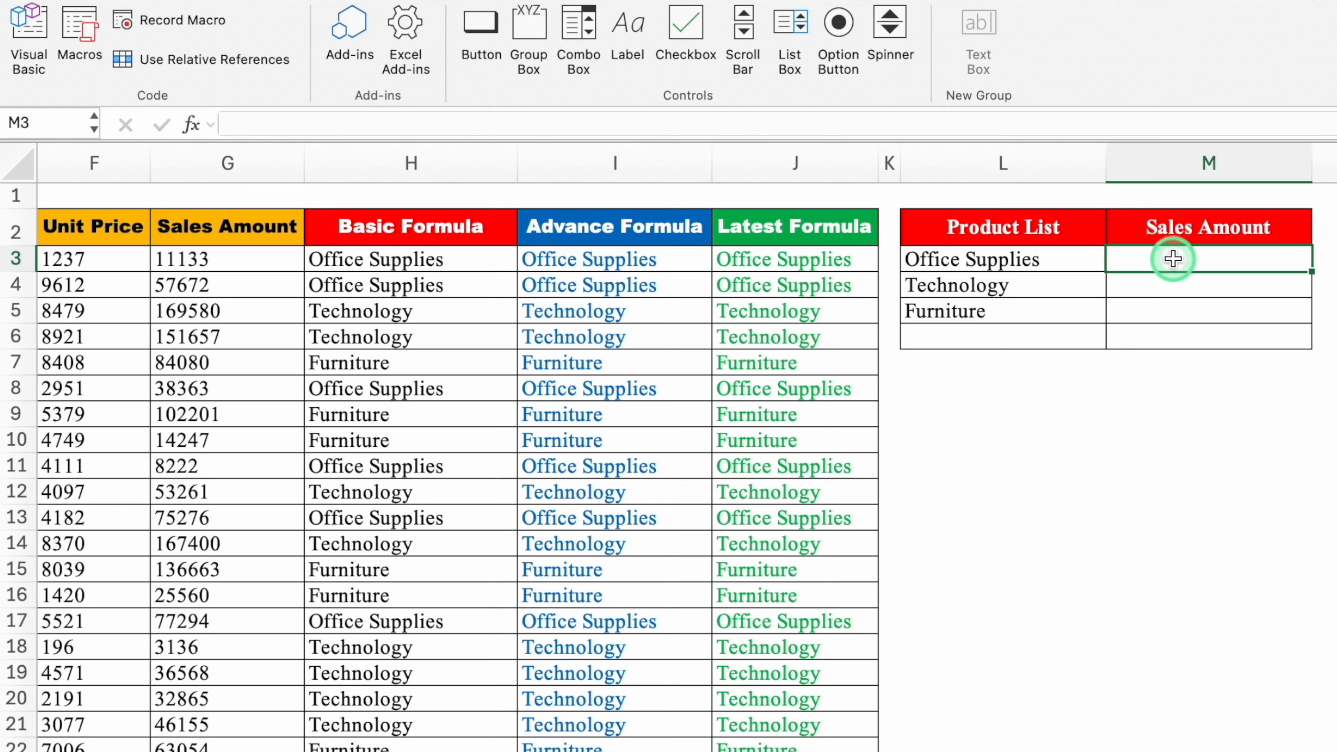
left_click(1078, 260)
left_click(1080, 286)
left_click(1078, 310)
left_click(1159, 260)
left_click(1167, 287)
left_click(1176, 306)
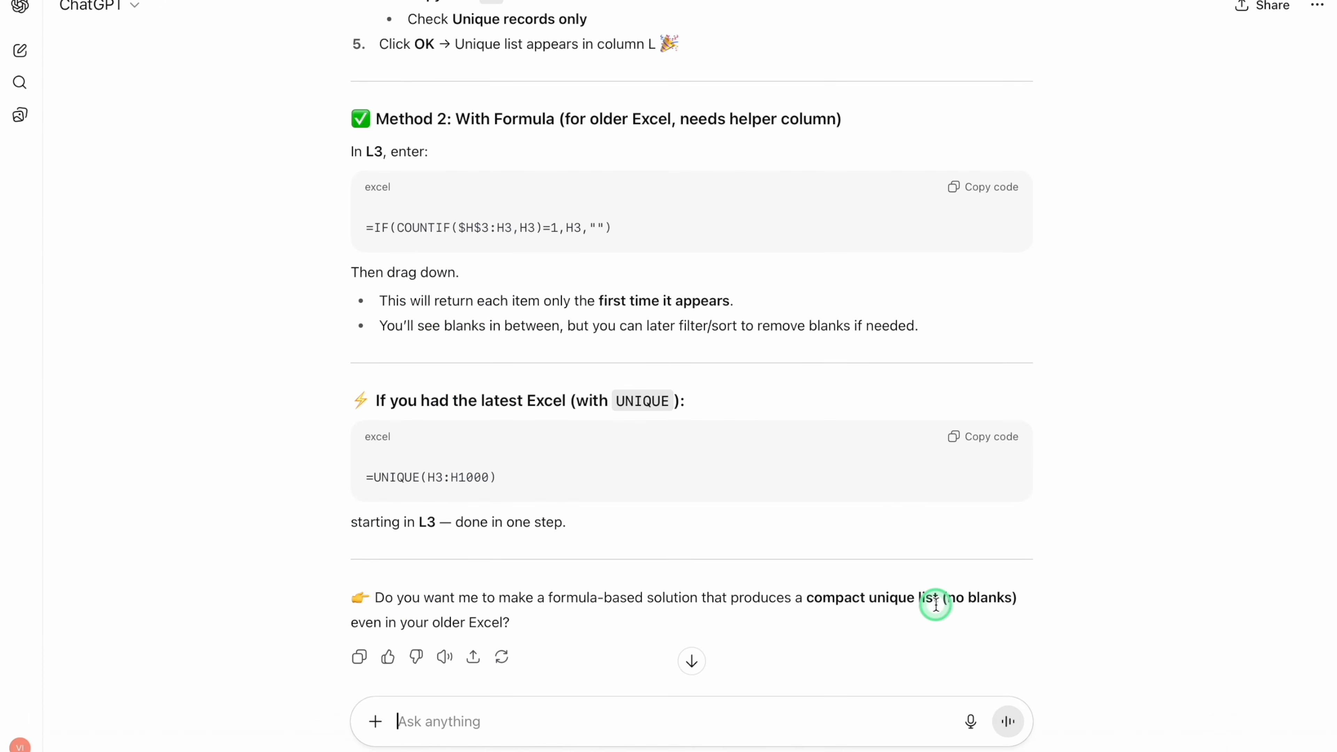
type("Sum Column G where Column L matches L3, with ranges locked but L3 adjustable when dragged")
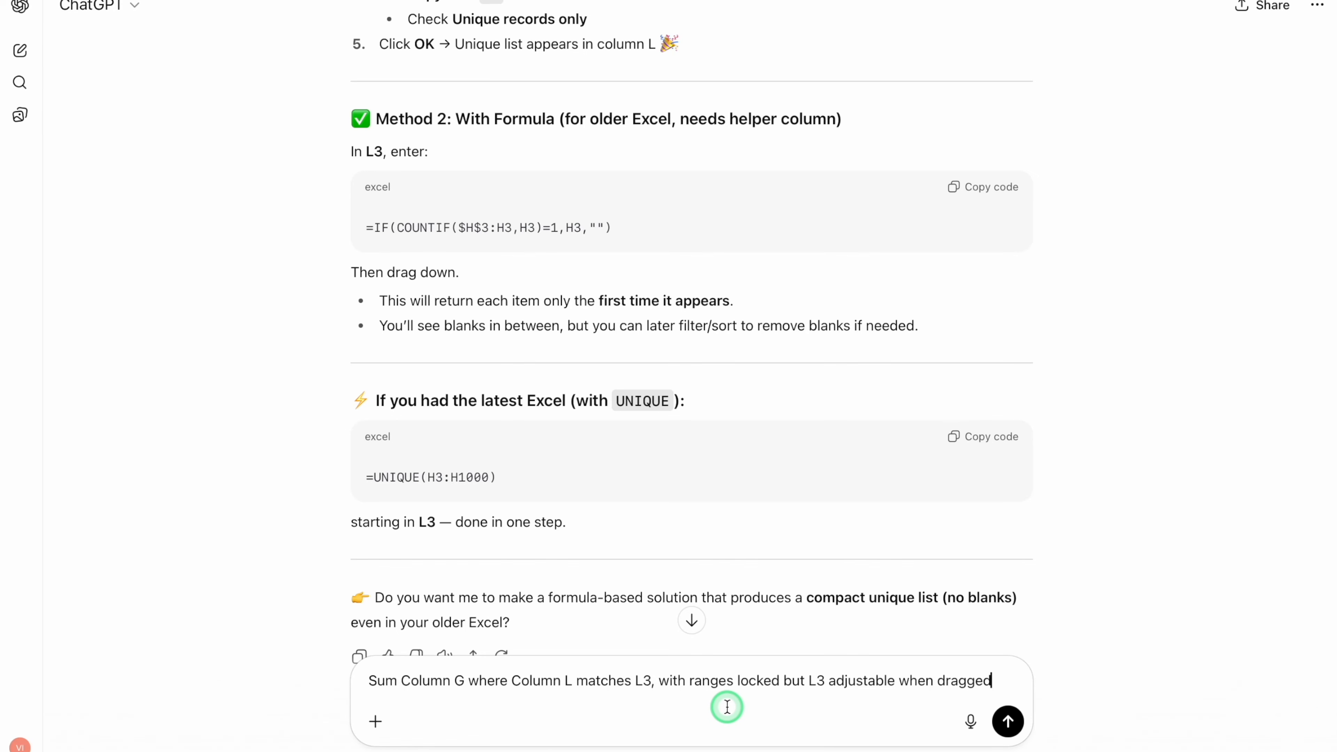
key("Return")
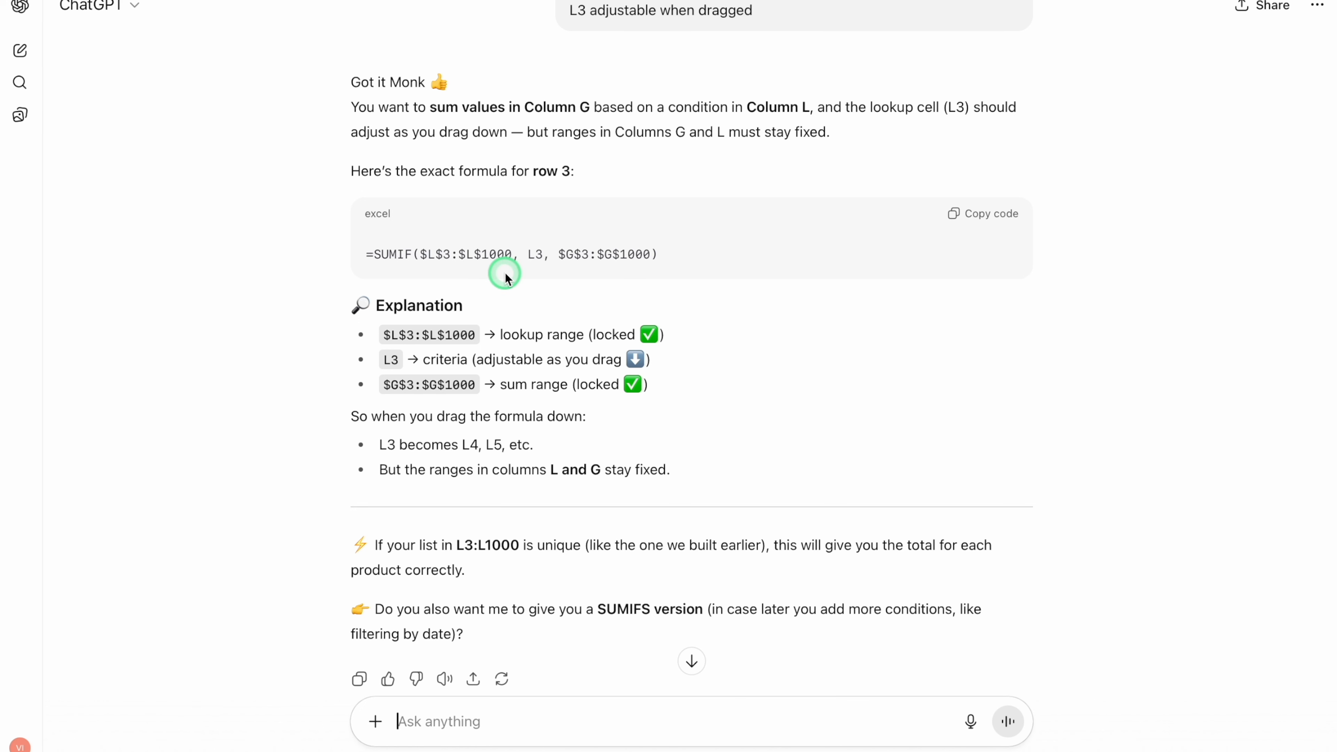
- Copy ChatGPT's formula =SUMIF($L$3:$L$1000, L3, $G$3:$G$1000) into M3 in Excel and fill it down to M6
left_click(991, 217)
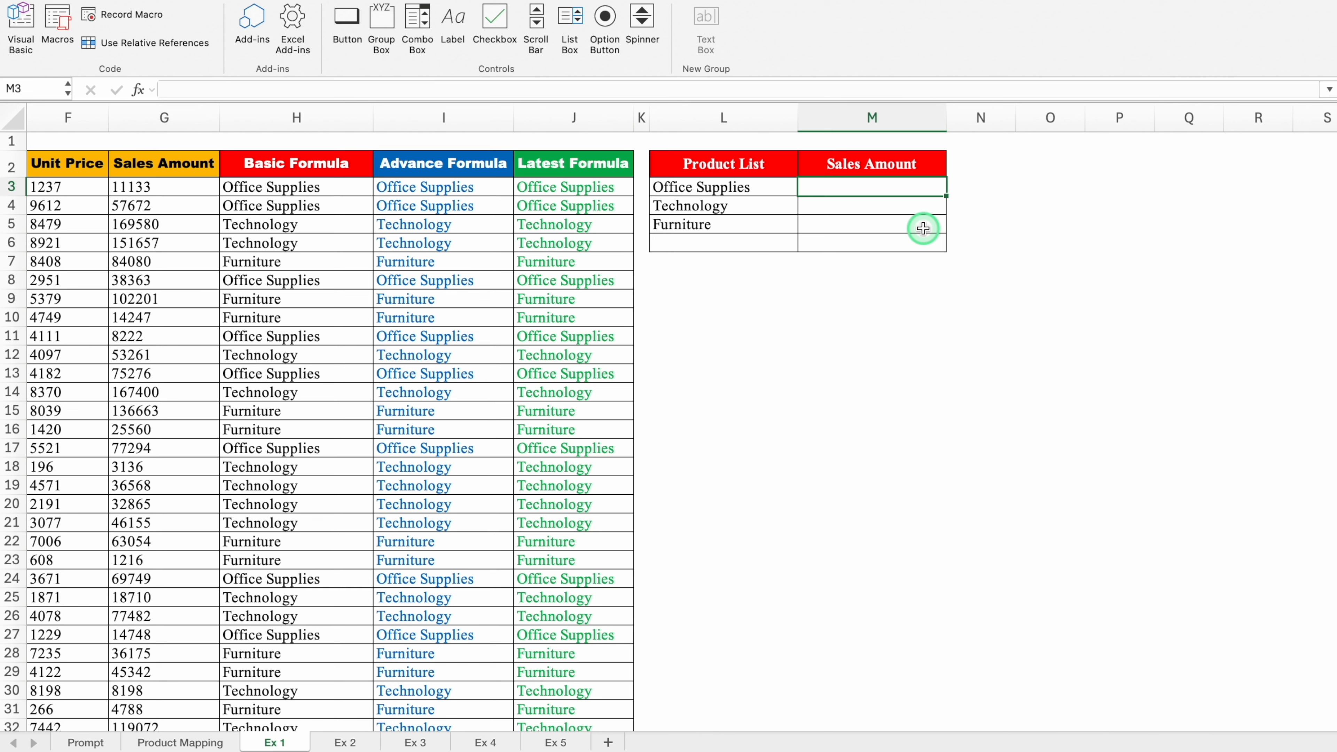
key("super+v")
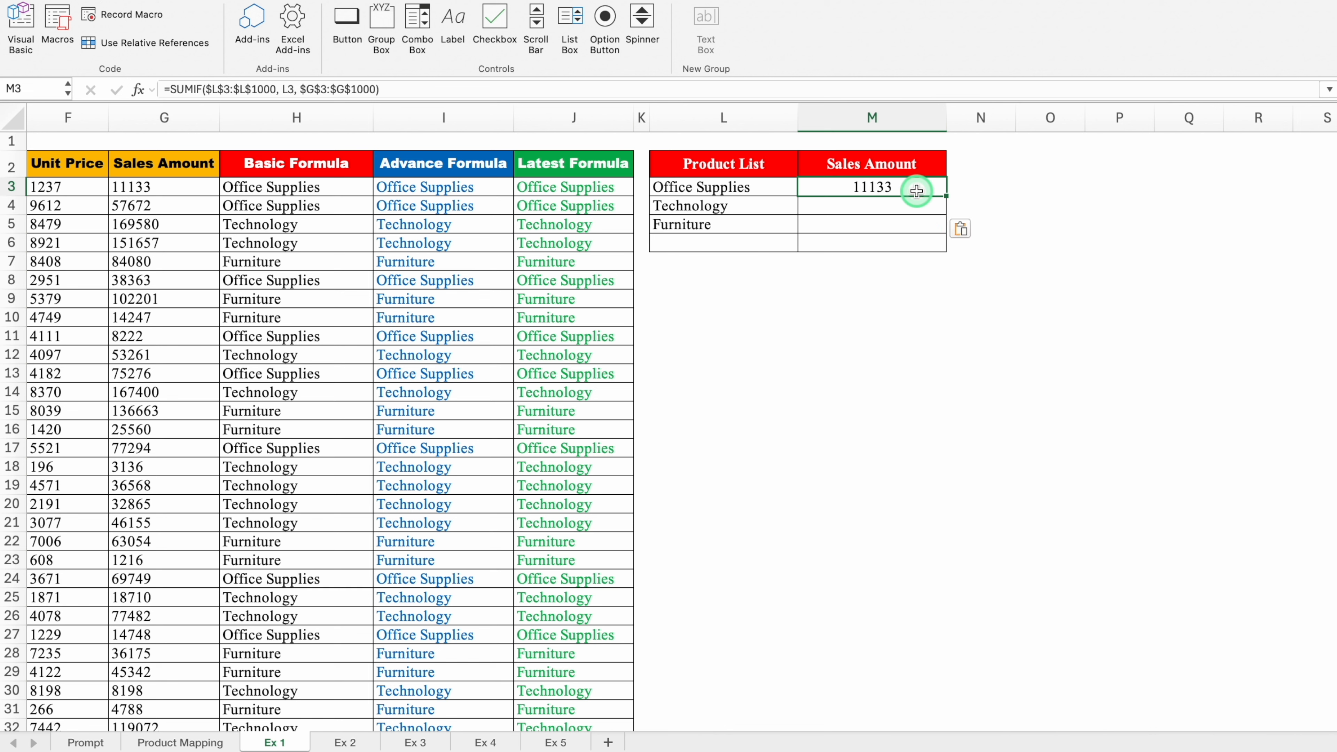
left_click_drag(947, 196, 954, 244)
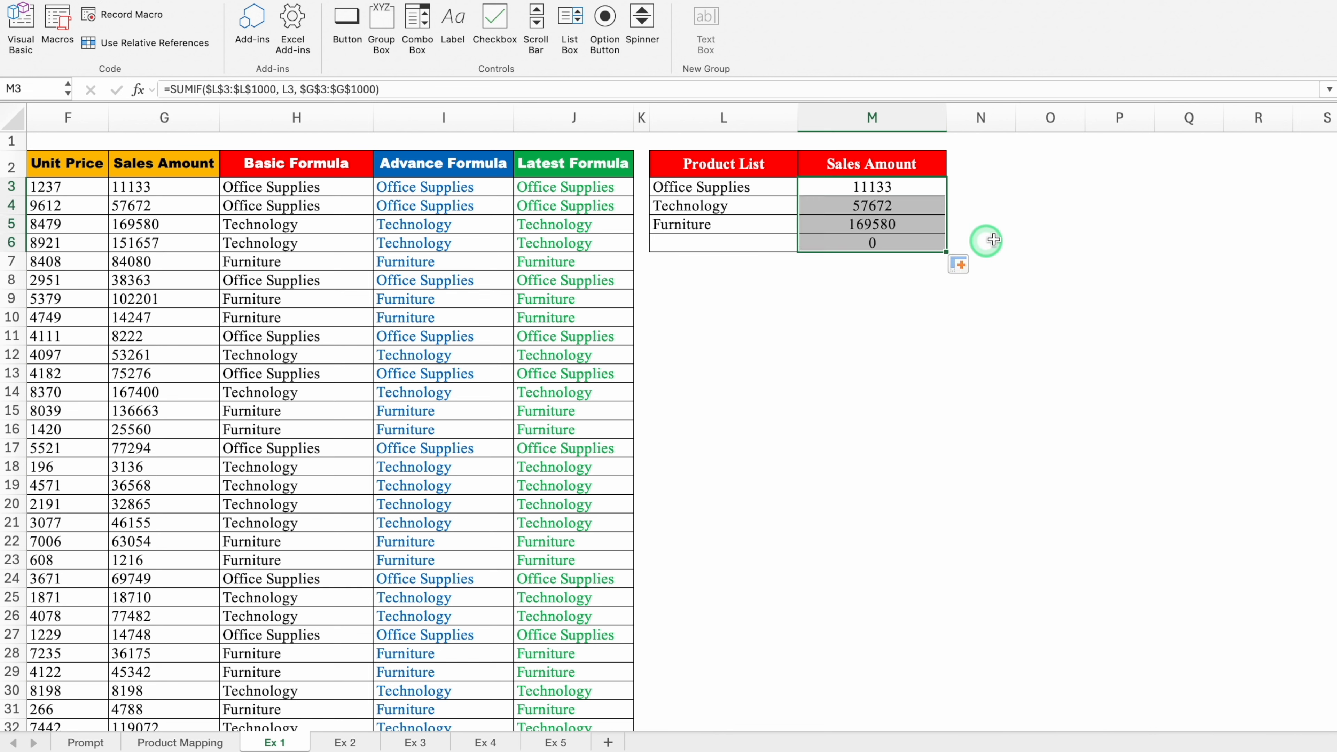
left_click(955, 245)
left_click(904, 192)
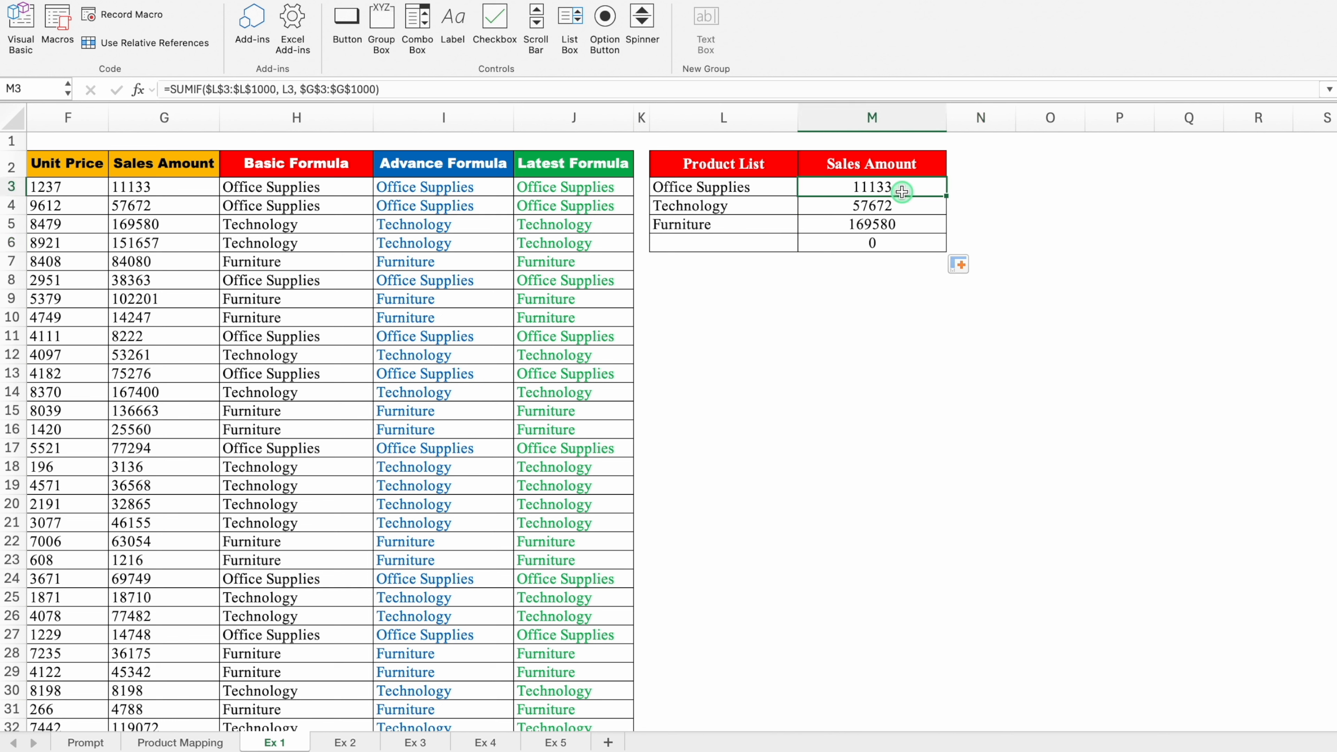
left_click(755, 184)
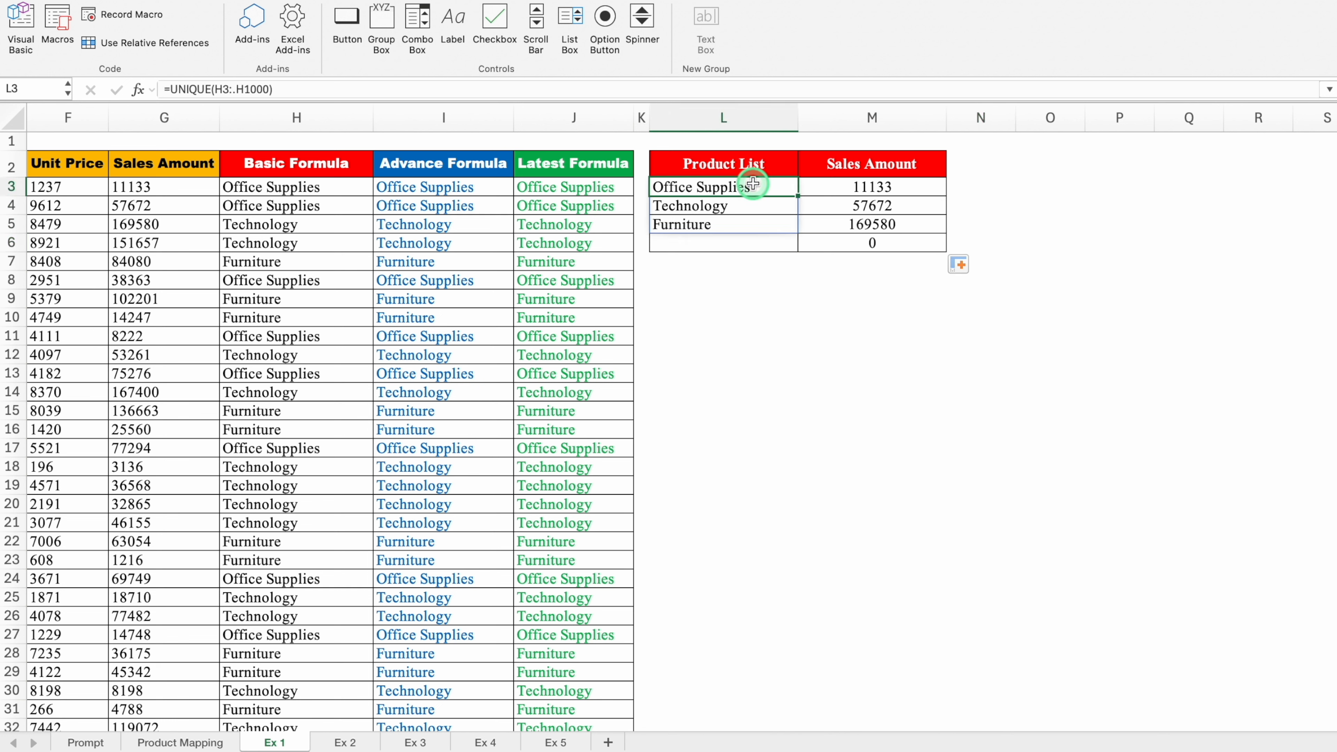
left_click(814, 291)
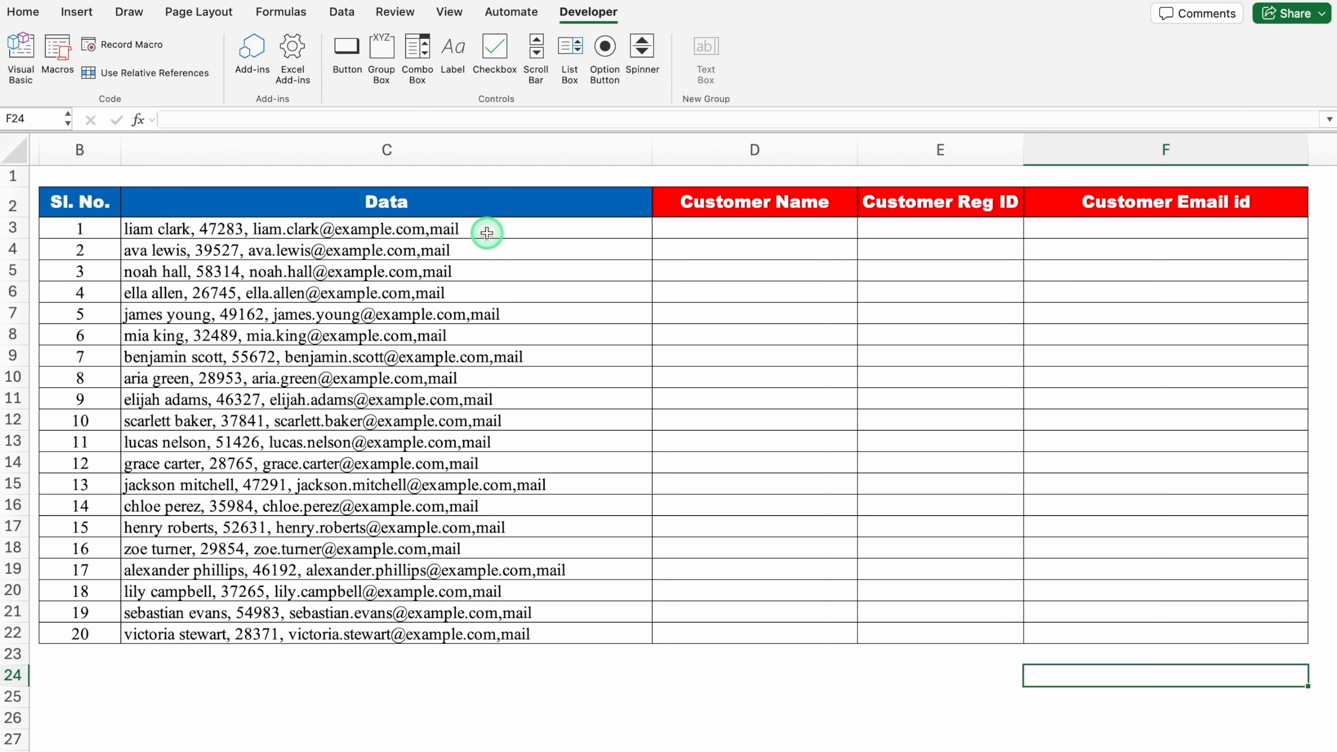
- Ask ChatGPT for three formulas splitting the combined data in C3 into a proper-case name in D3, ID in E3 and email in F3
left_click(462, 231)
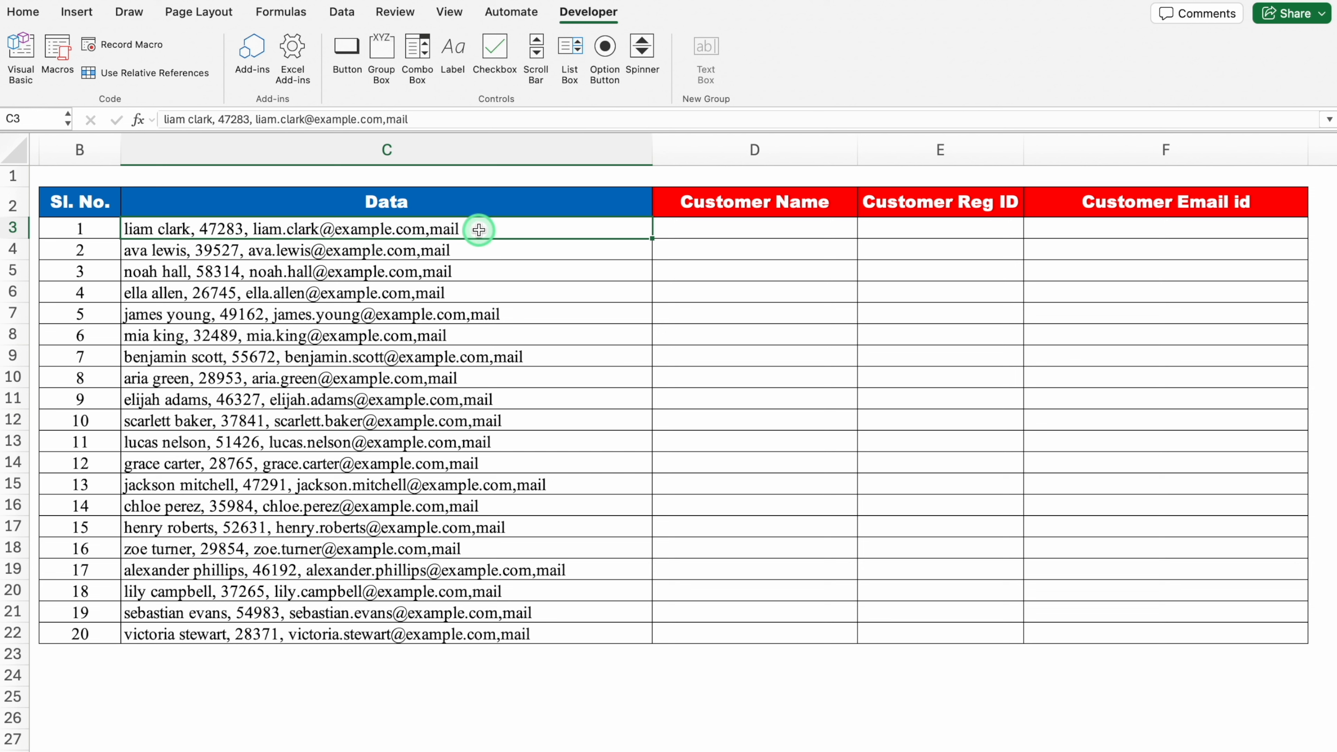
left_click(737, 226)
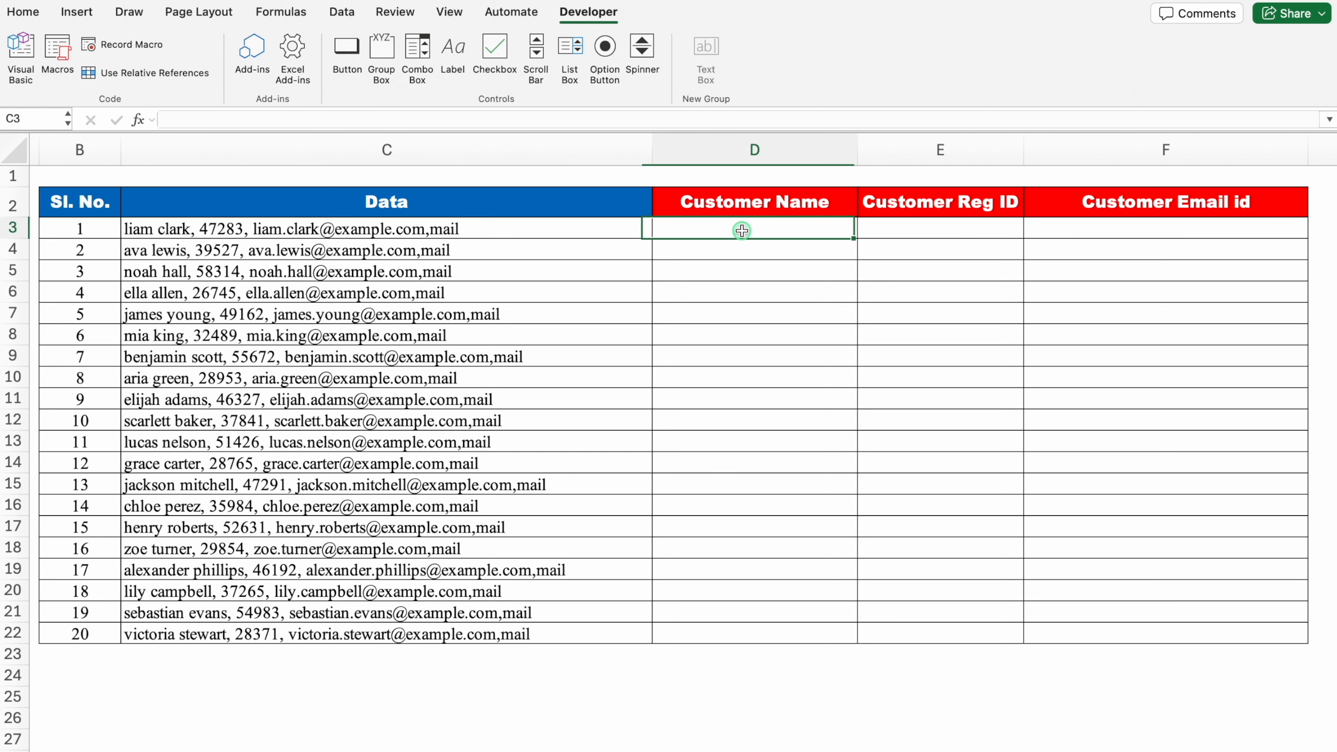
left_click(927, 227)
left_click(1096, 227)
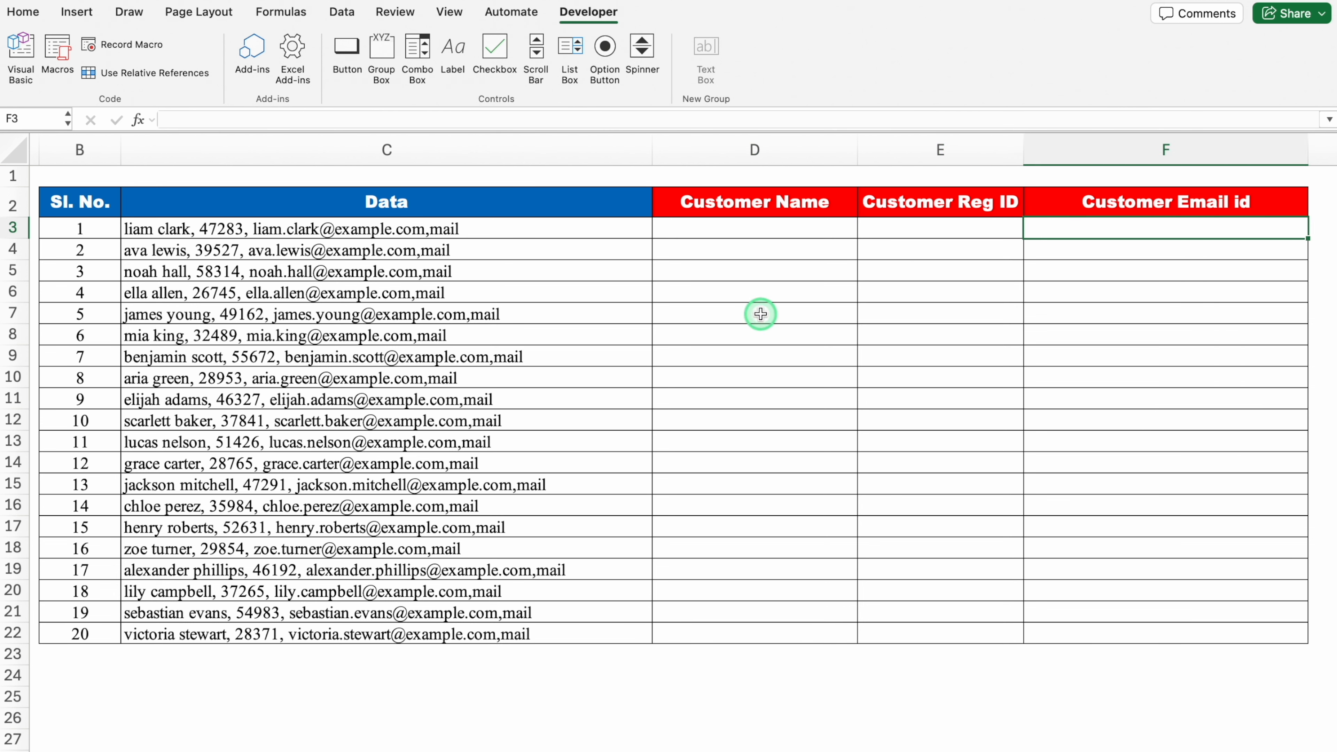
left_click(741, 230)
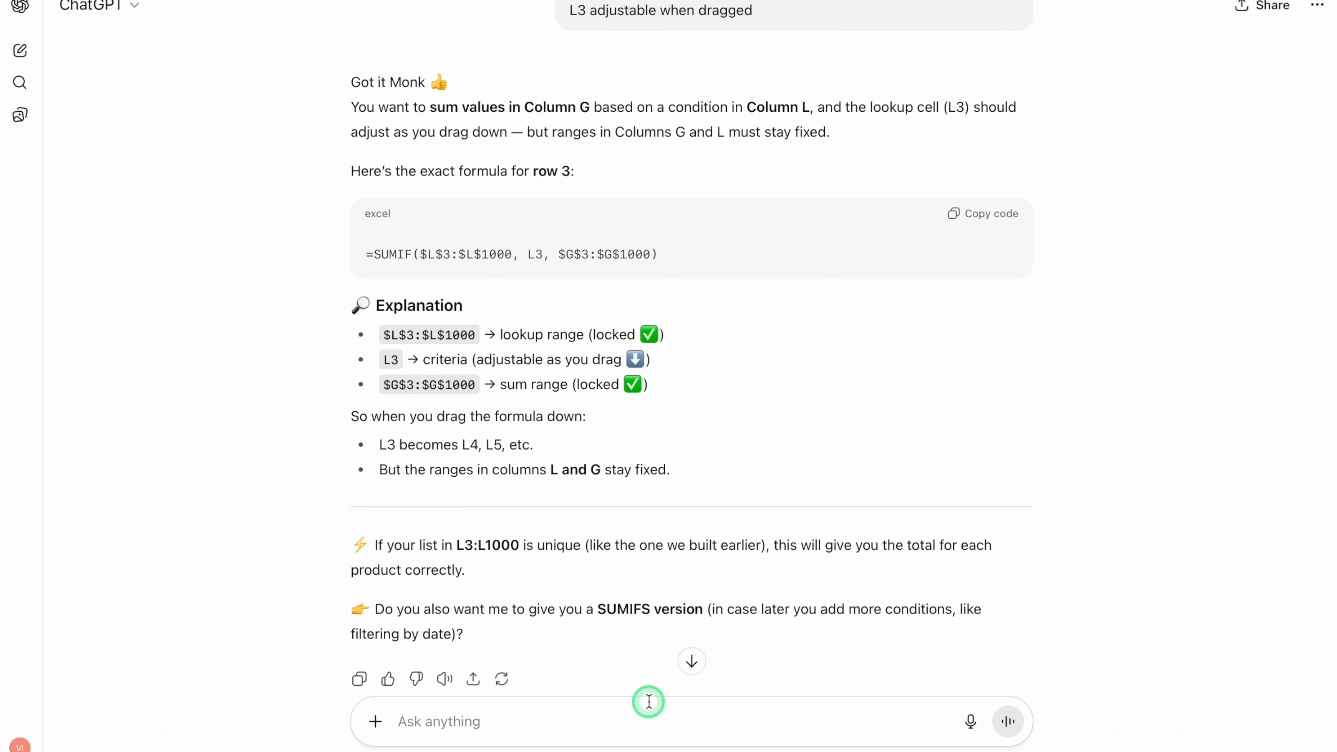
key("ctrl+v")
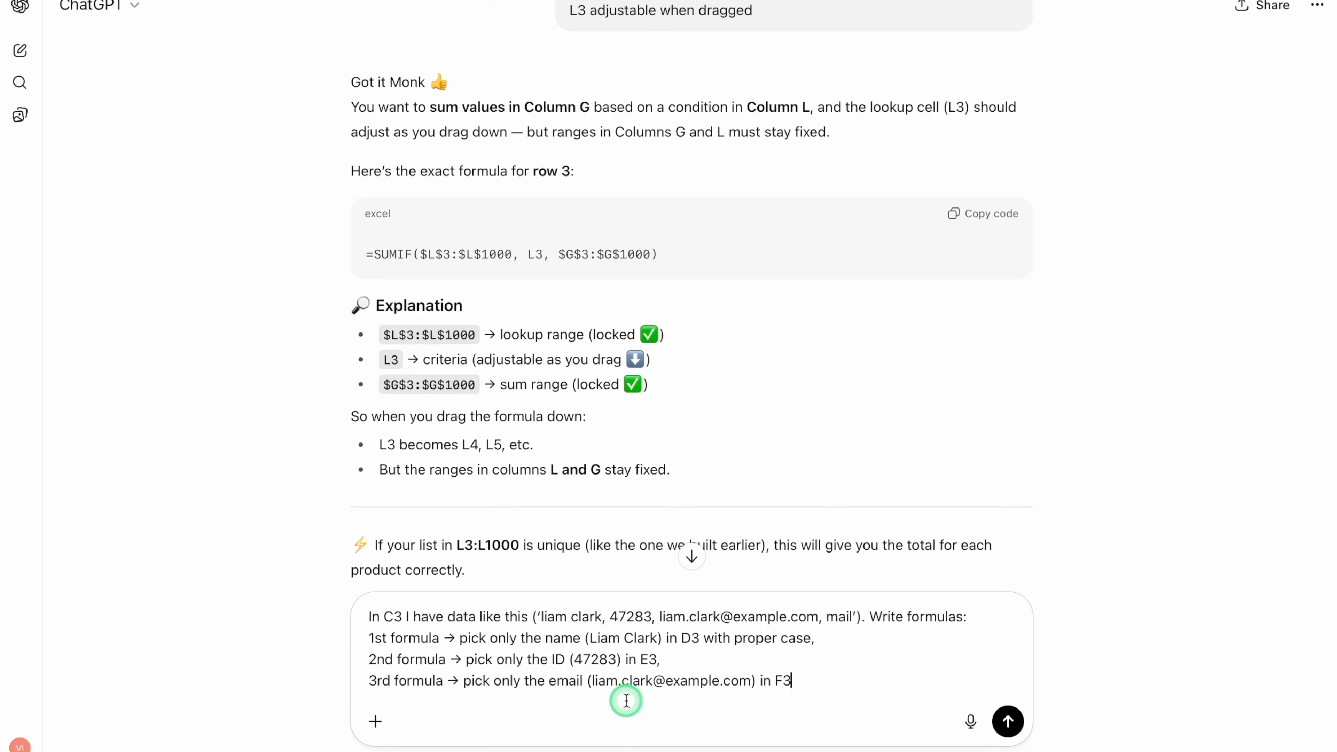
key("Return")
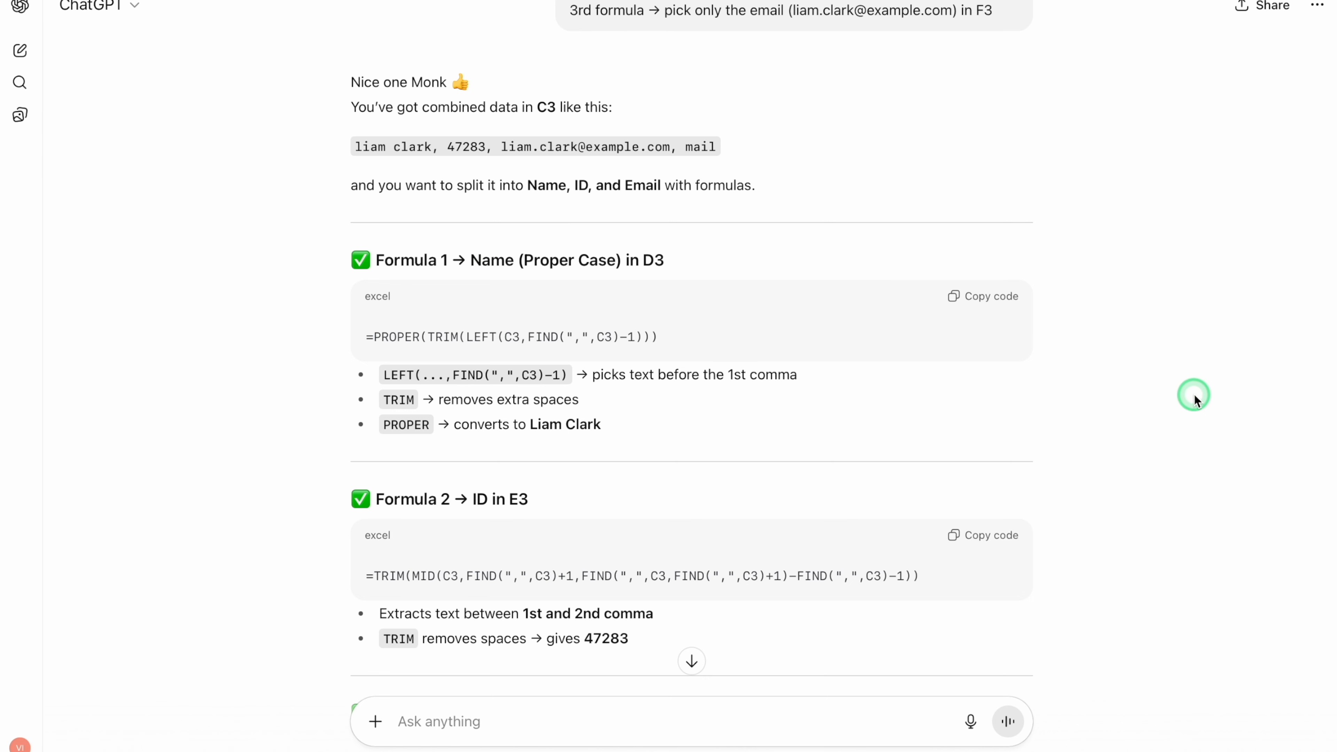
- Review the three extraction formulas and reply "yes" to ChatGPT's offer of a single formula splitting the data across D3:F3
scroll(1195, 393, "down", 7)
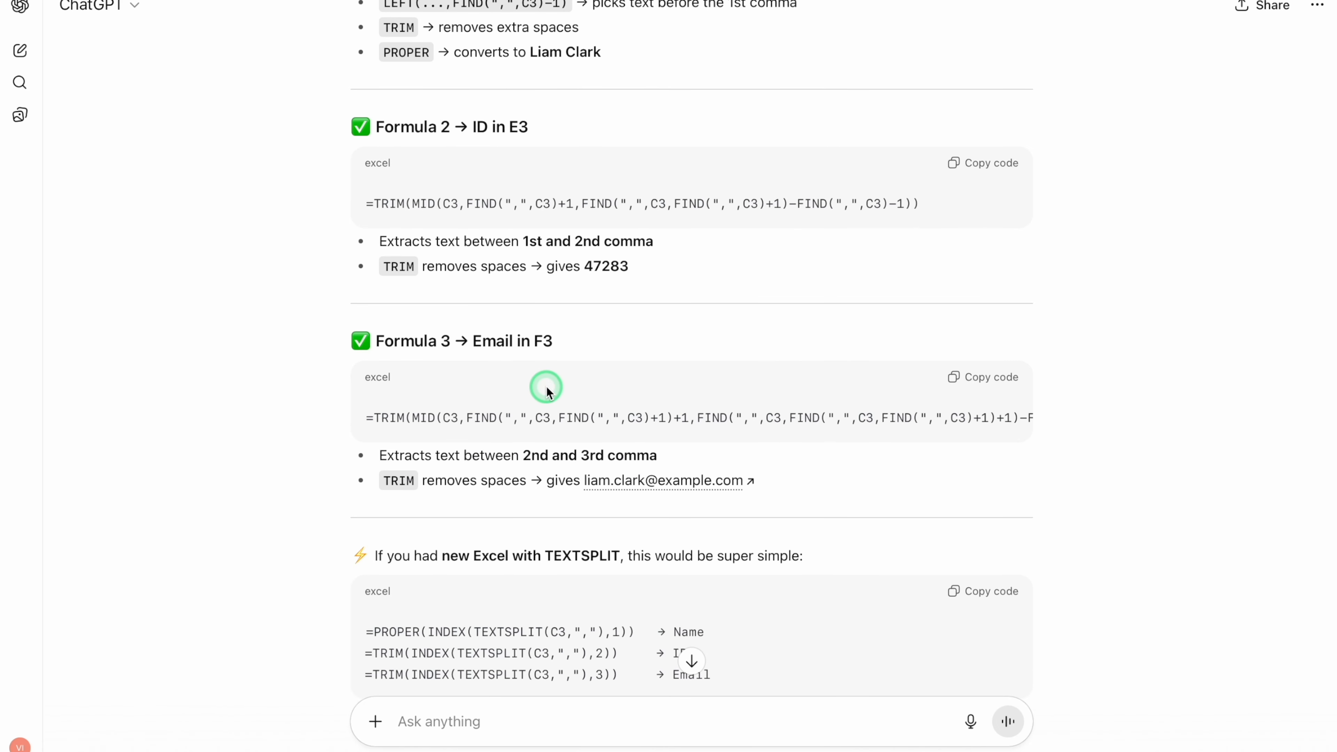
scroll(1168, 459, "down", 5)
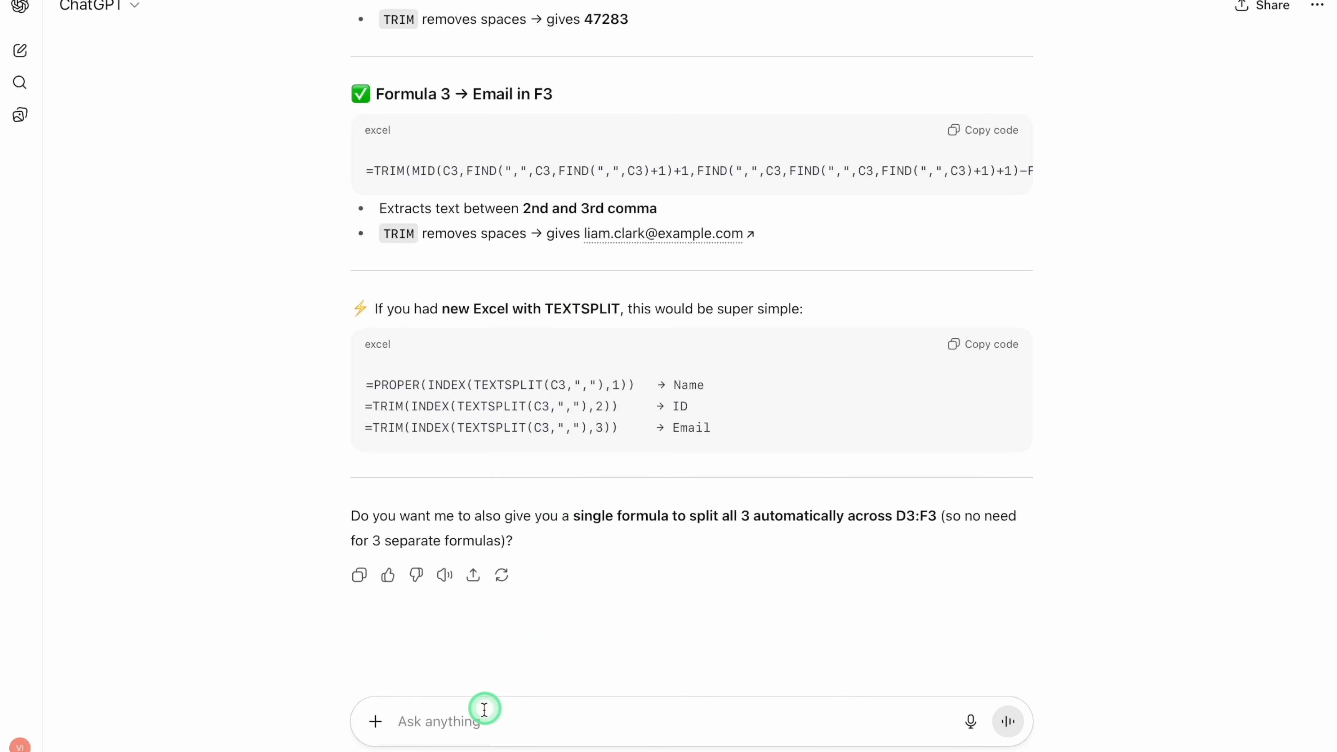
left_click(477, 717)
type("yes")
key("Return")
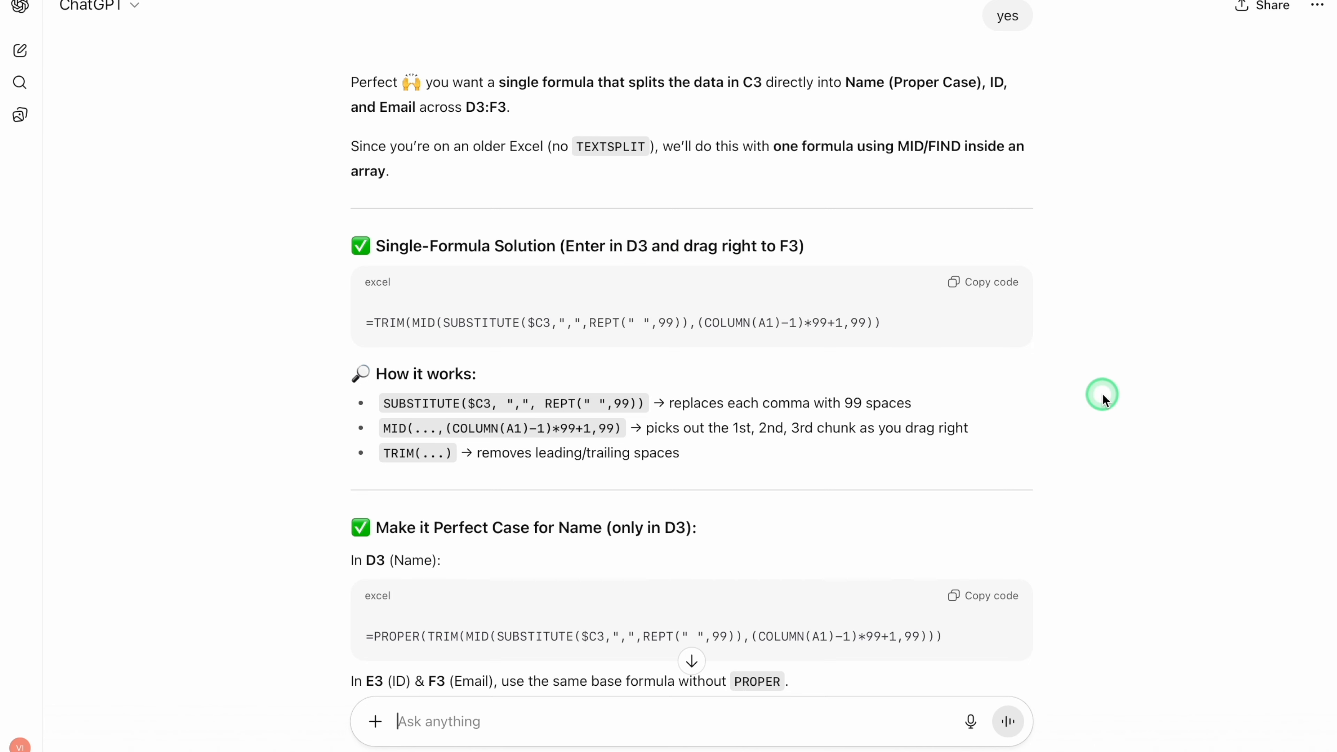
- Copy ChatGPT's PROPER, TRIM, MID and SUBSTITUTE formula into D3 in Excel and fill it across to column F and down to row 22
scroll(1103, 394, "down", 2)
scroll(1102, 393, "down", 5)
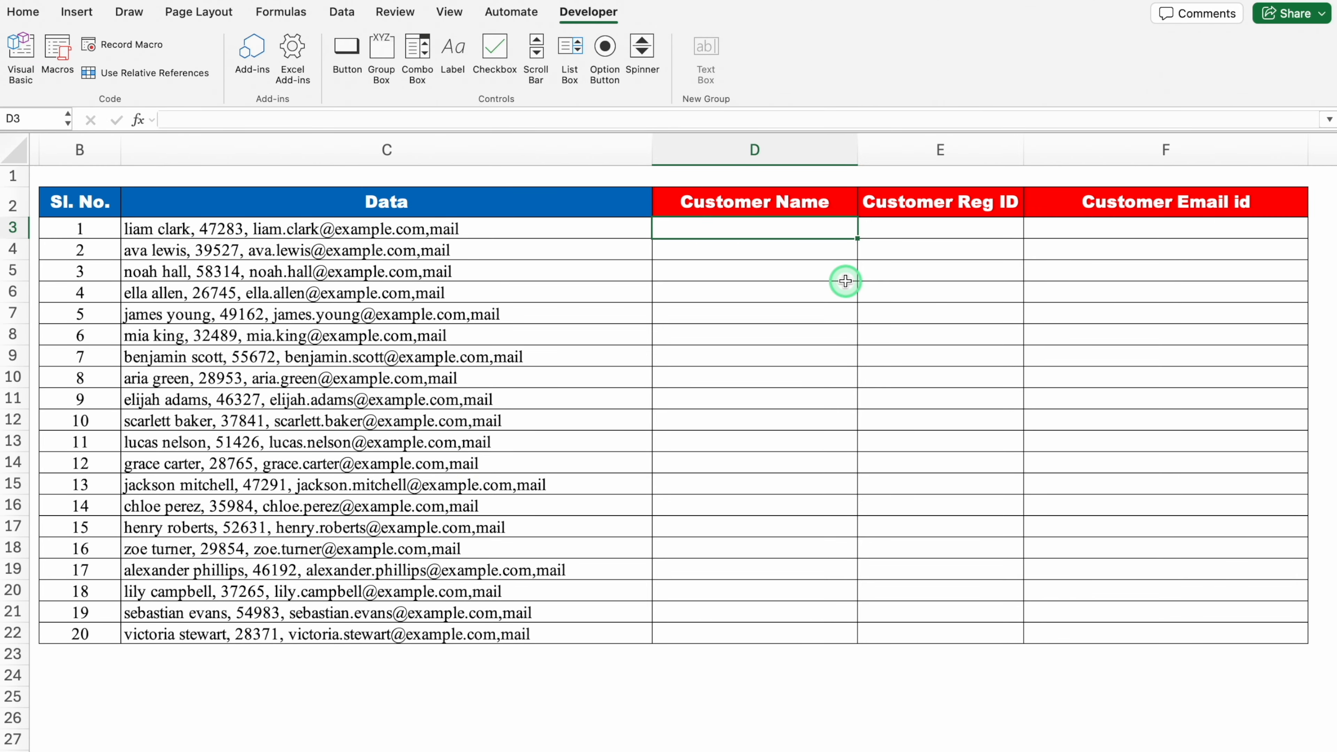
key("super+v")
left_click(799, 233)
left_click_drag(856, 233, 1186, 235)
left_click_drag(1307, 239, 1305, 635)
left_click(767, 232)
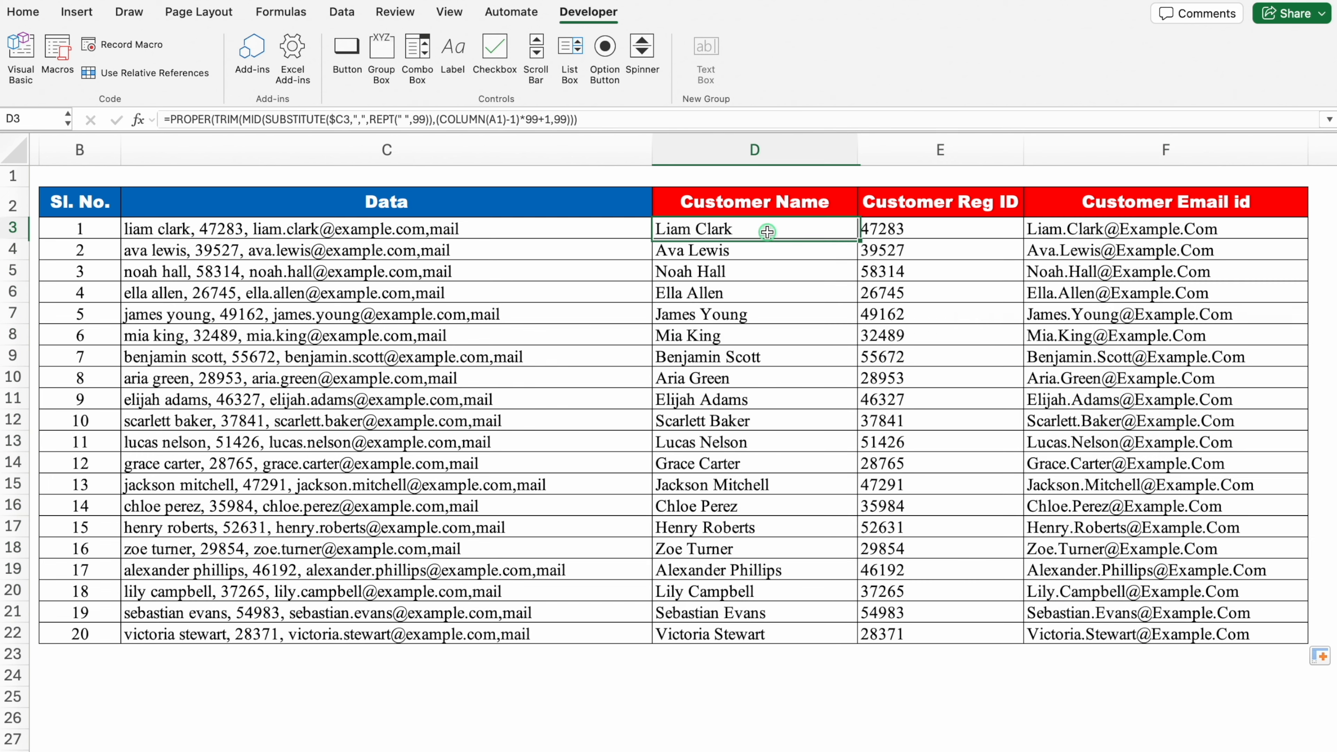
- Check the formulas in E3, F3 and D3, copy ChatGPT's Formula 3 for the email, and clear F3:F22 in Excel
left_click(894, 234)
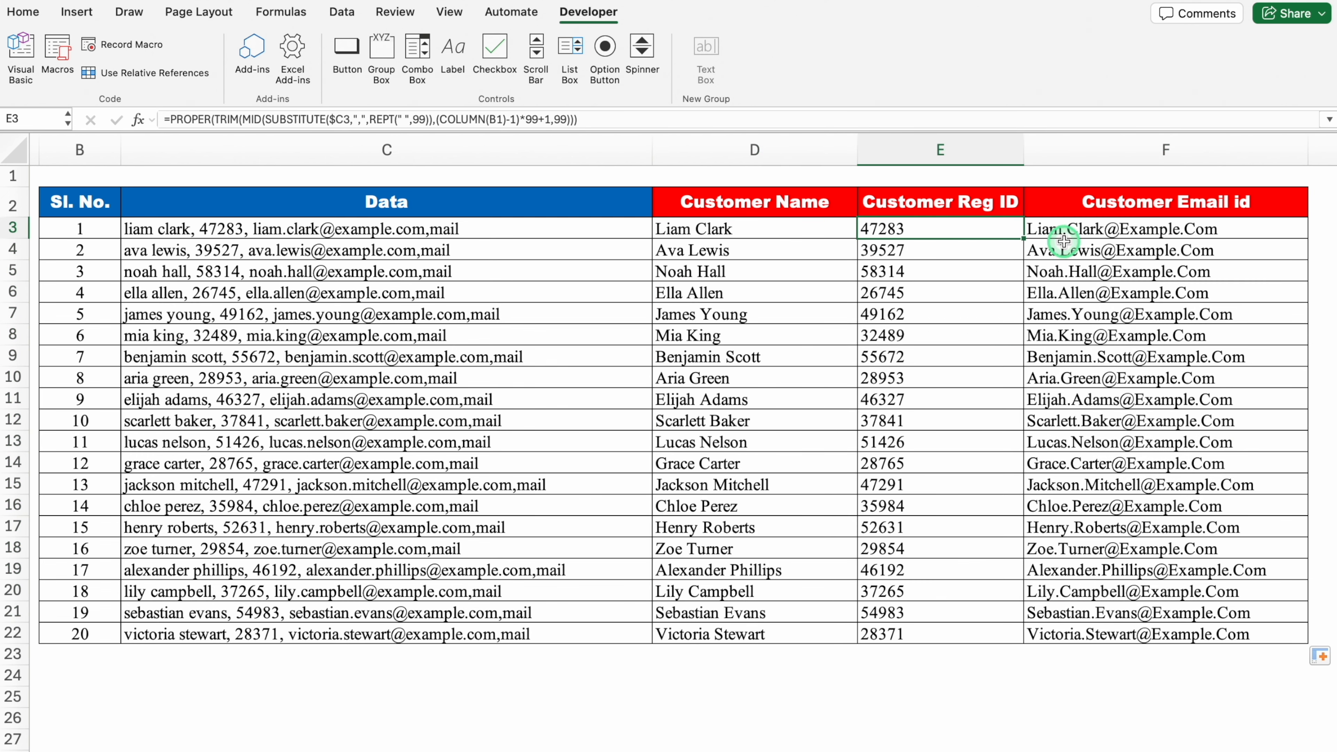
left_click(1078, 229)
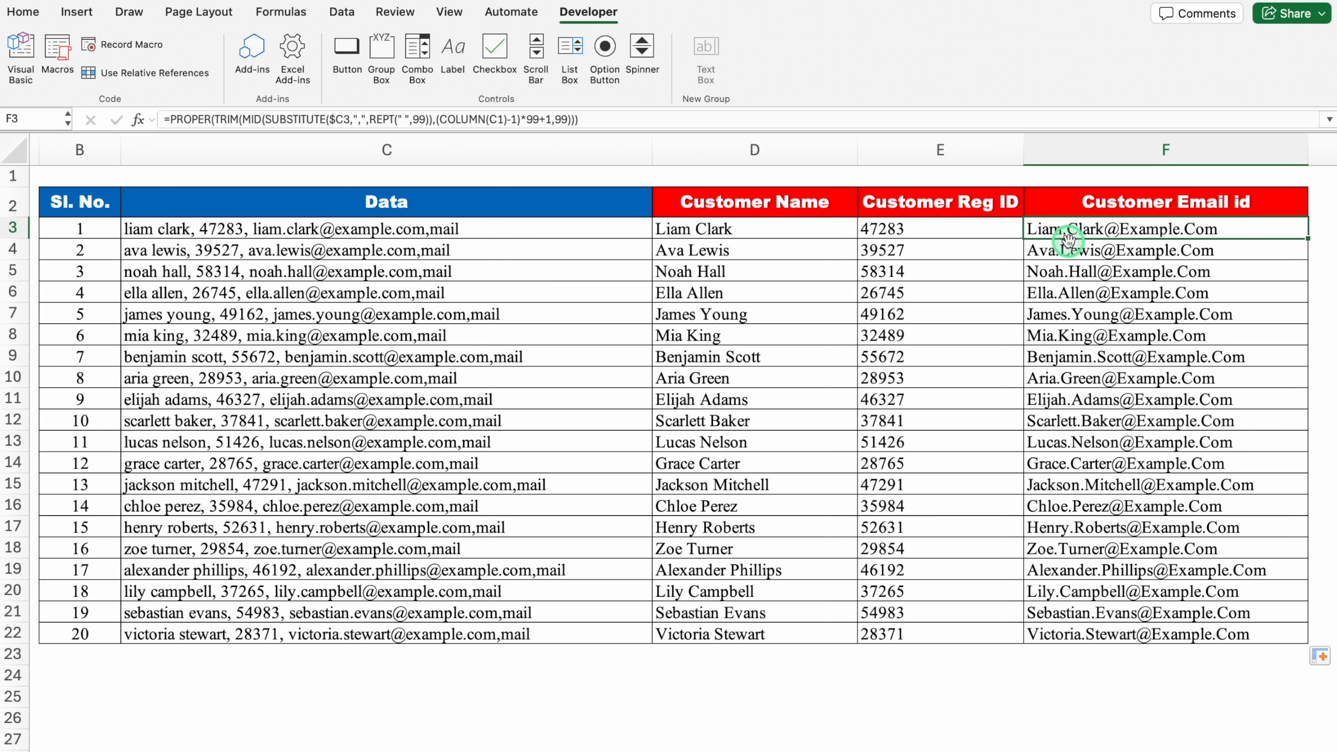
left_click(796, 231)
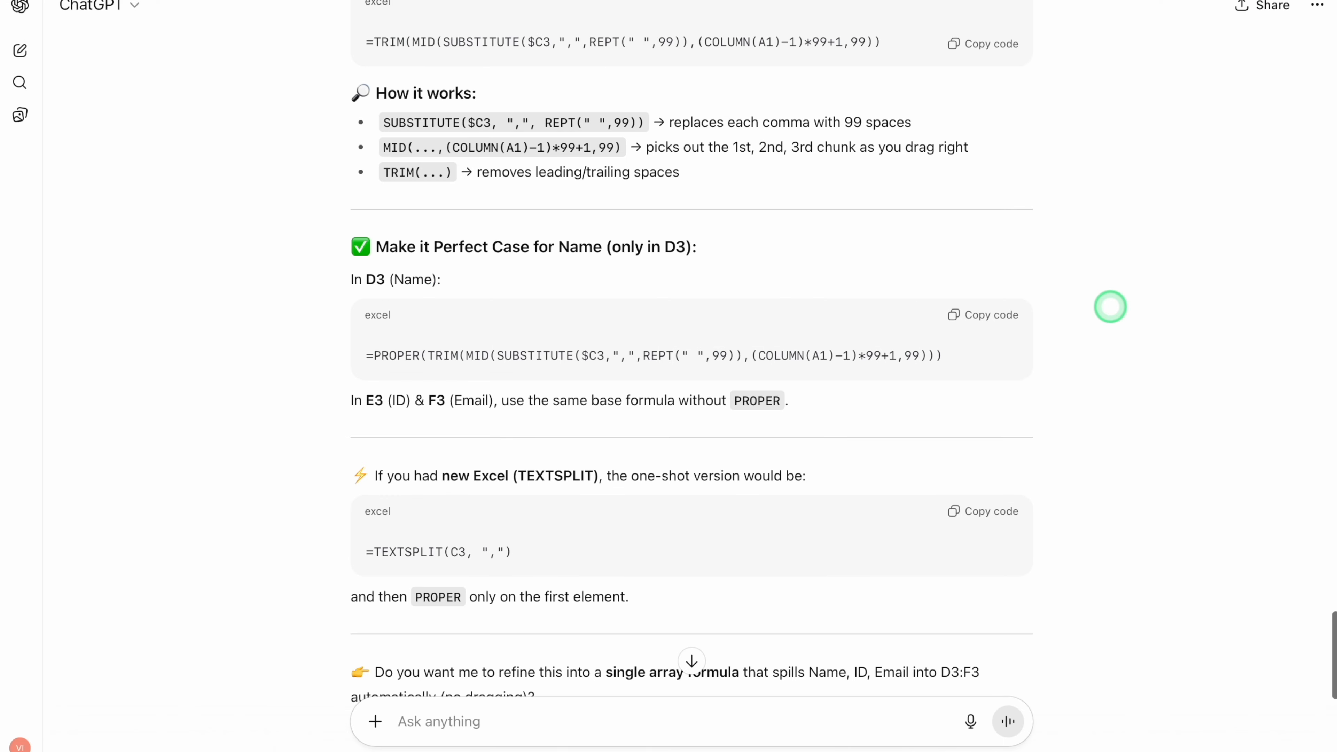
scroll(1110, 306, "up", 5)
scroll(1110, 306, "up", 15)
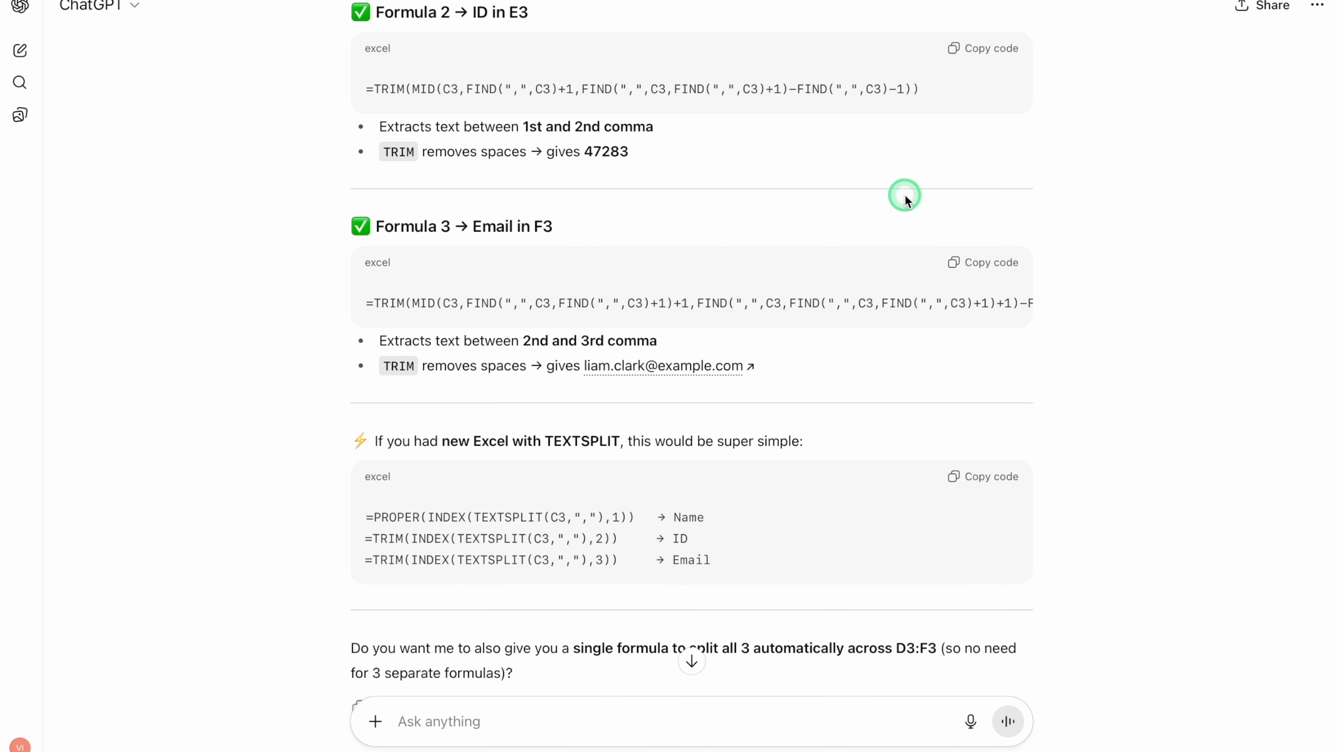
left_click(985, 263)
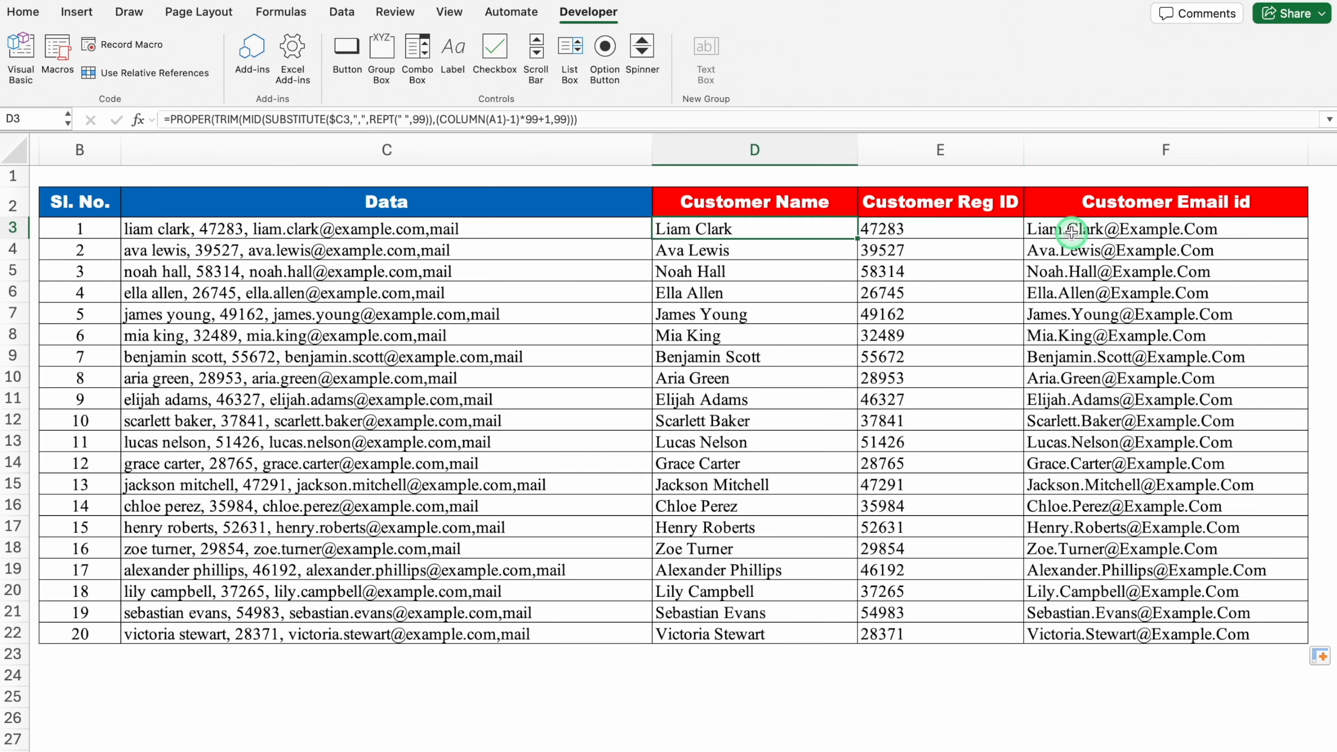
left_click_drag(1106, 229, 1105, 627)
key("Delete")
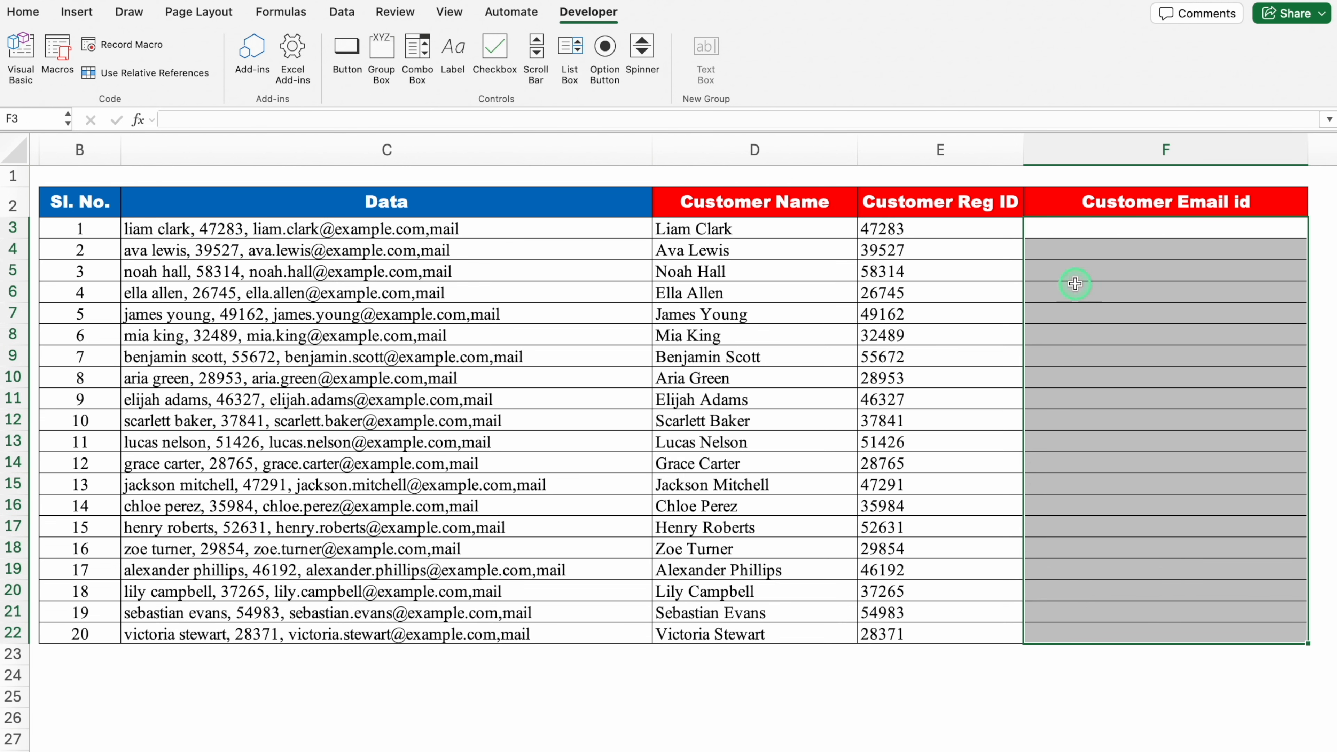
- Paste the TRIM, MID and FIND email formula into F3 and fill it down to F22
left_click(1074, 229)
left_click(1073, 228)
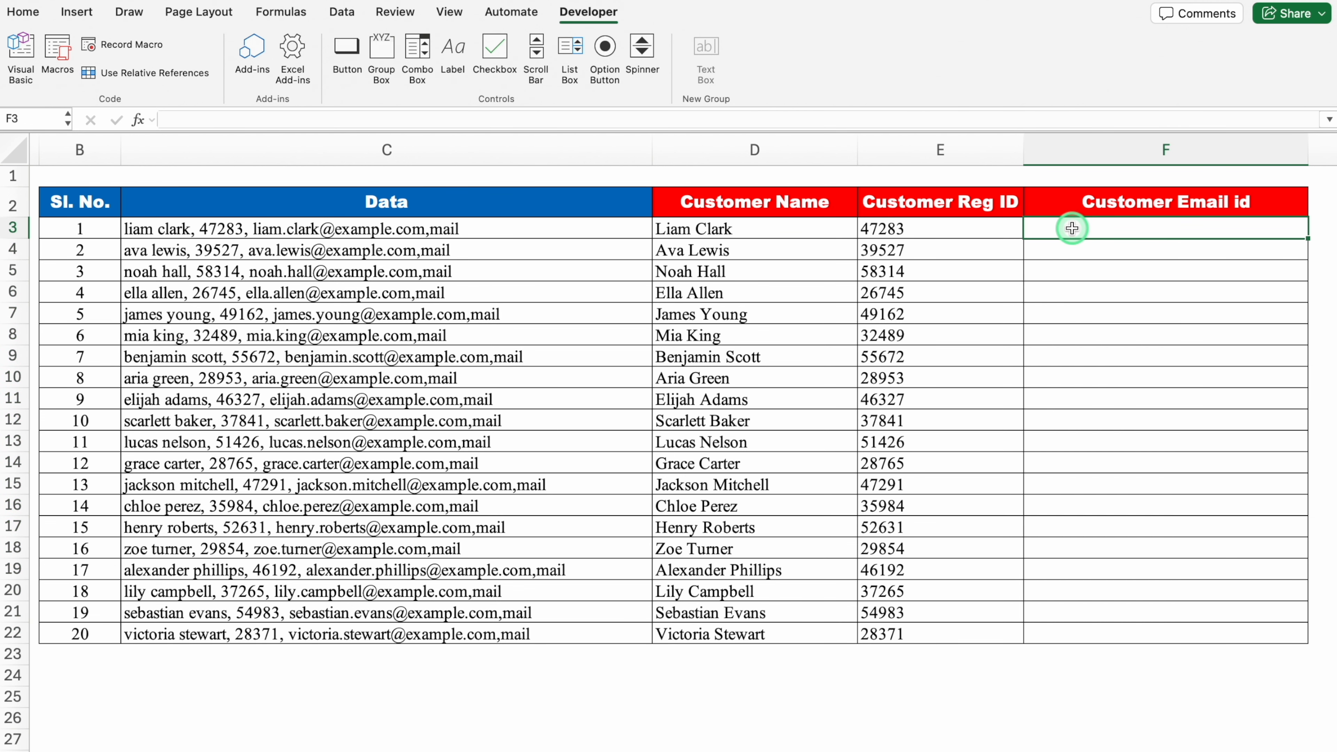
key("super+v")
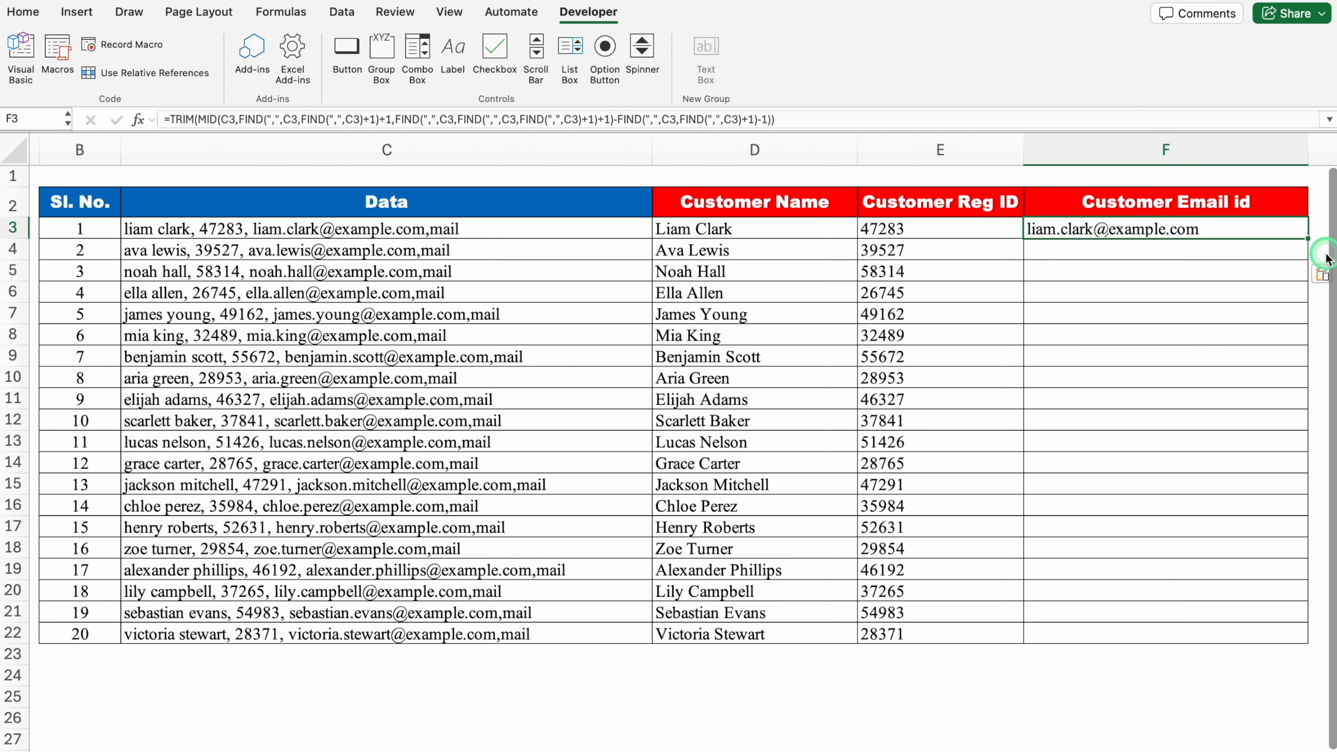
double_click(1308, 239)
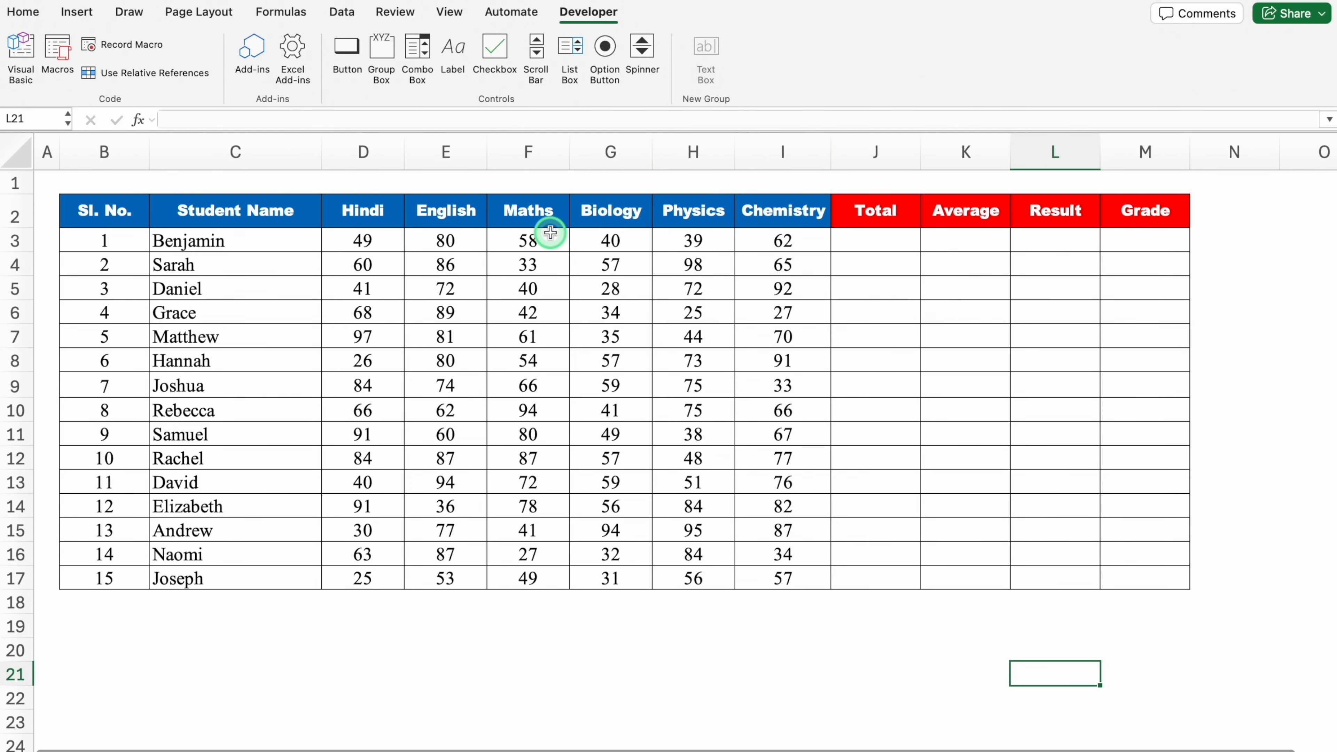
- Ask ChatGPT to sum the range D3:I3 in J3 and calculate the average of D3:I3 in percentage format in K3
left_click(876, 240)
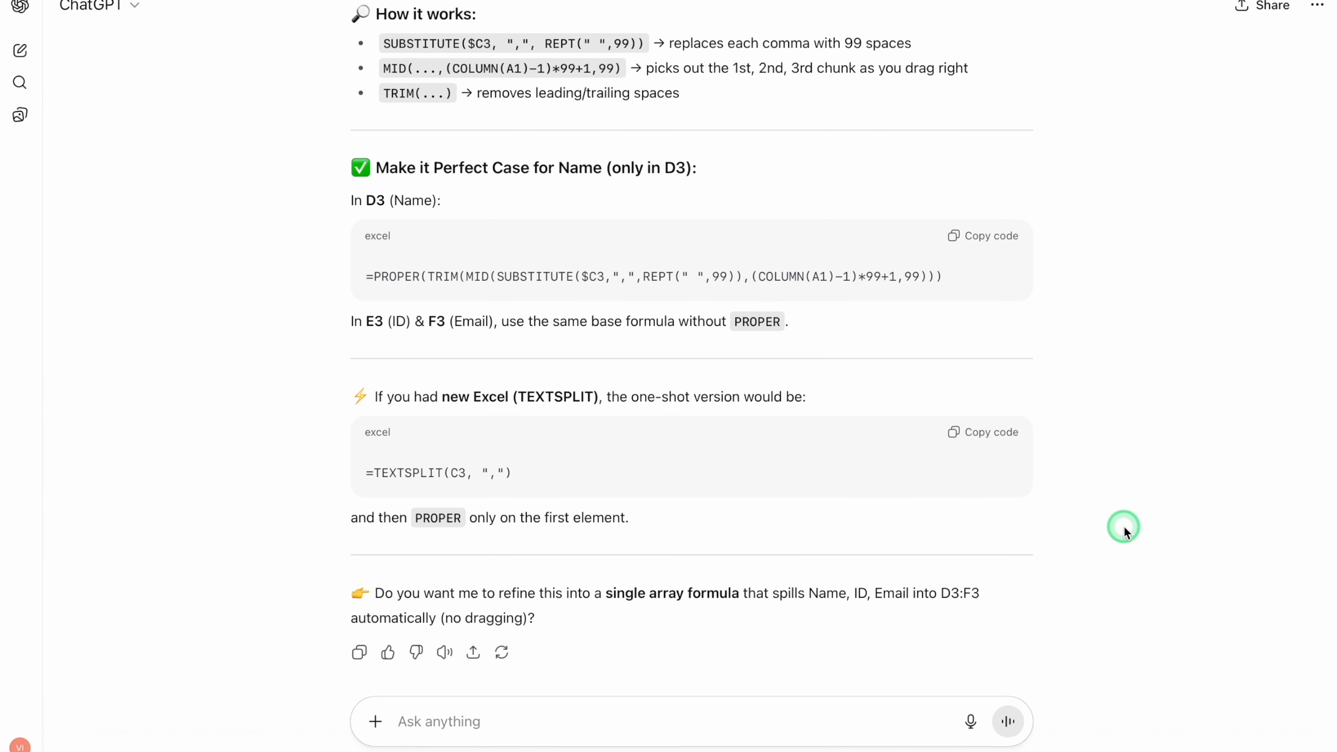
key("super+v")
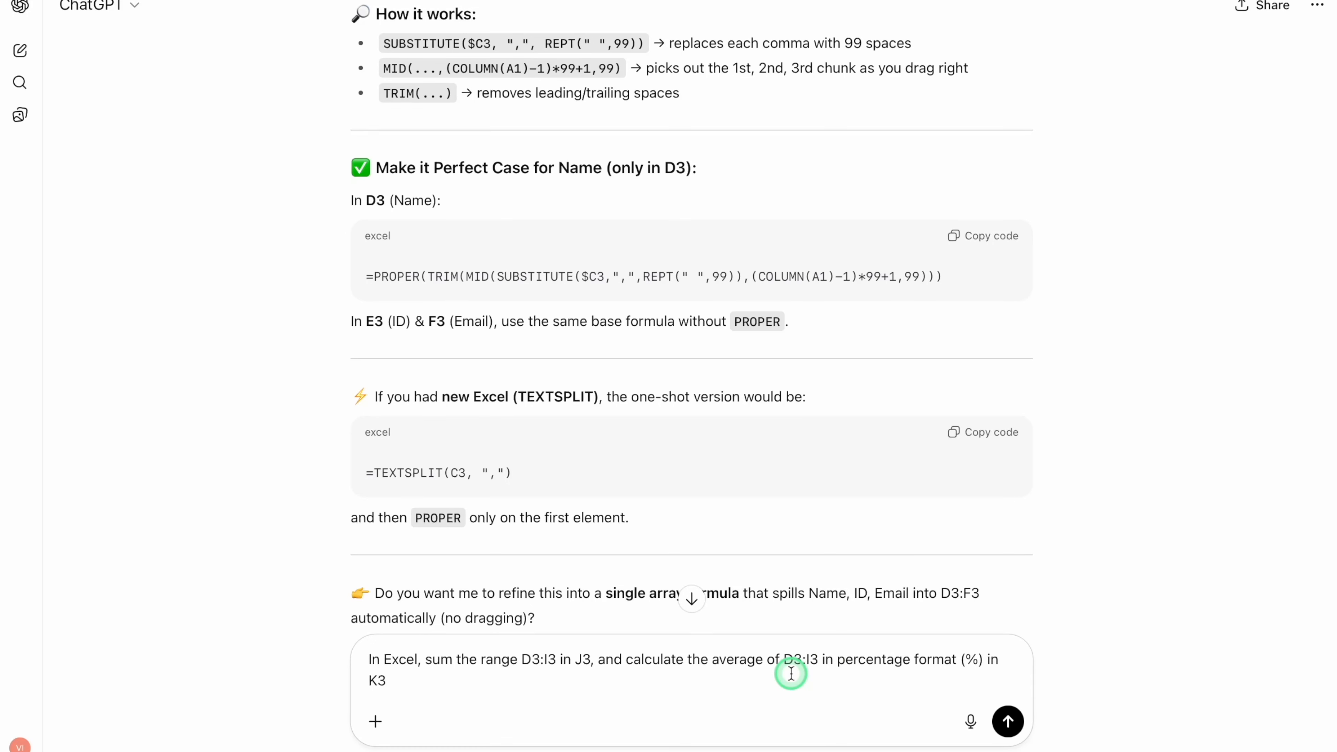
key("Return")
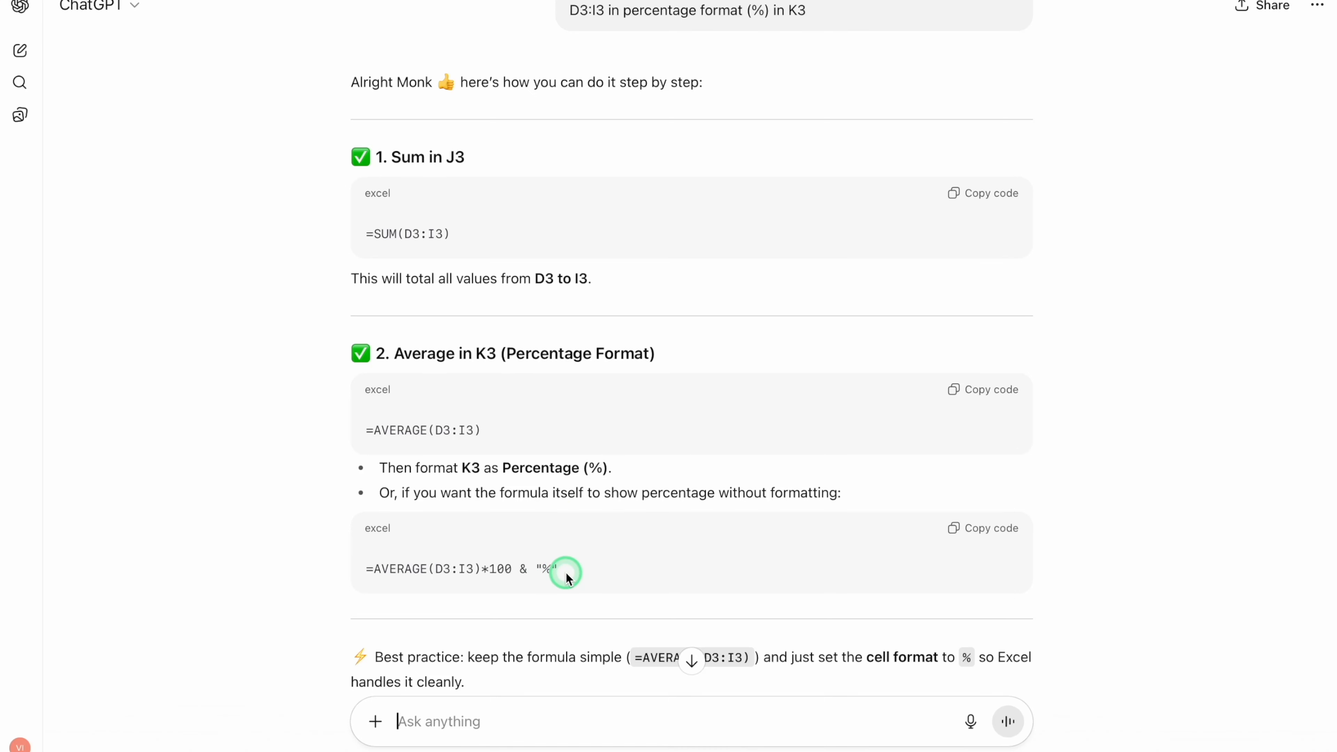
- Copy ChatGPT's formula =SUM(D3:I3) into J3 of the student marks sheet in Excel and fill it down to J17
left_click(994, 196)
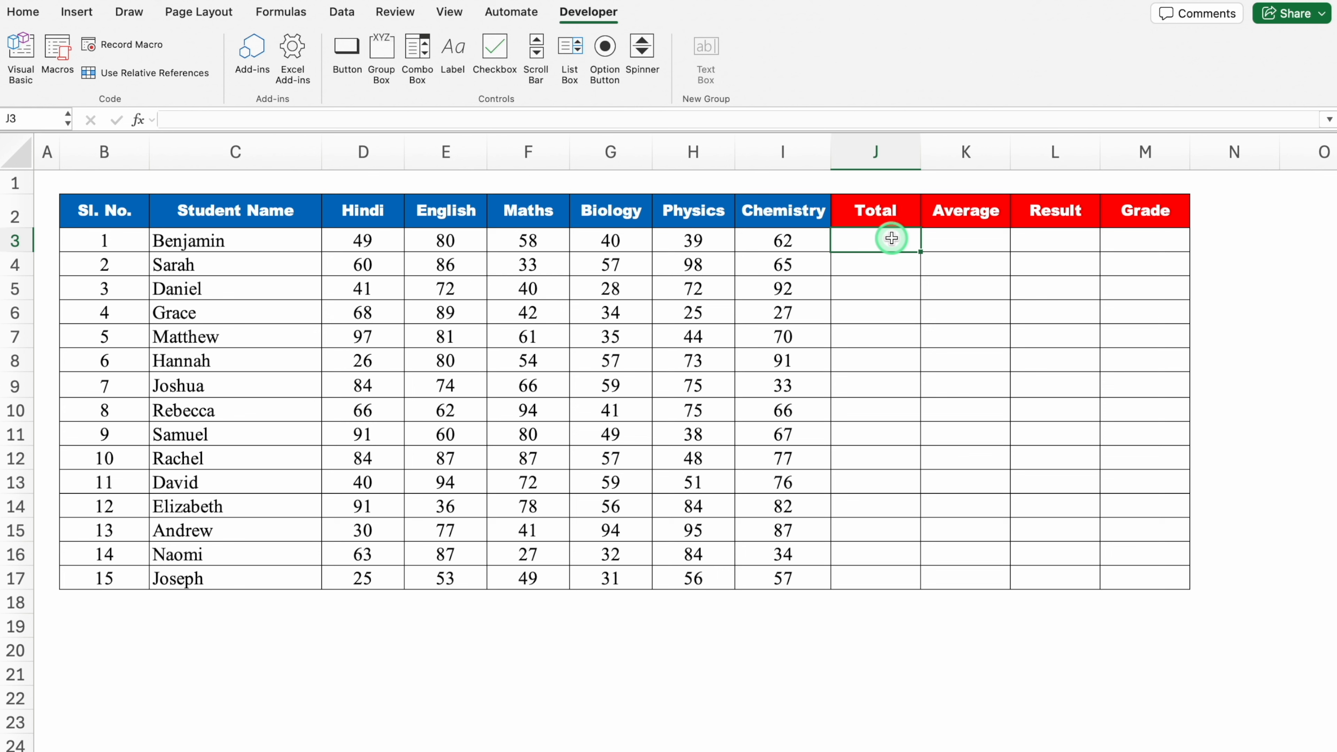
key("super+v")
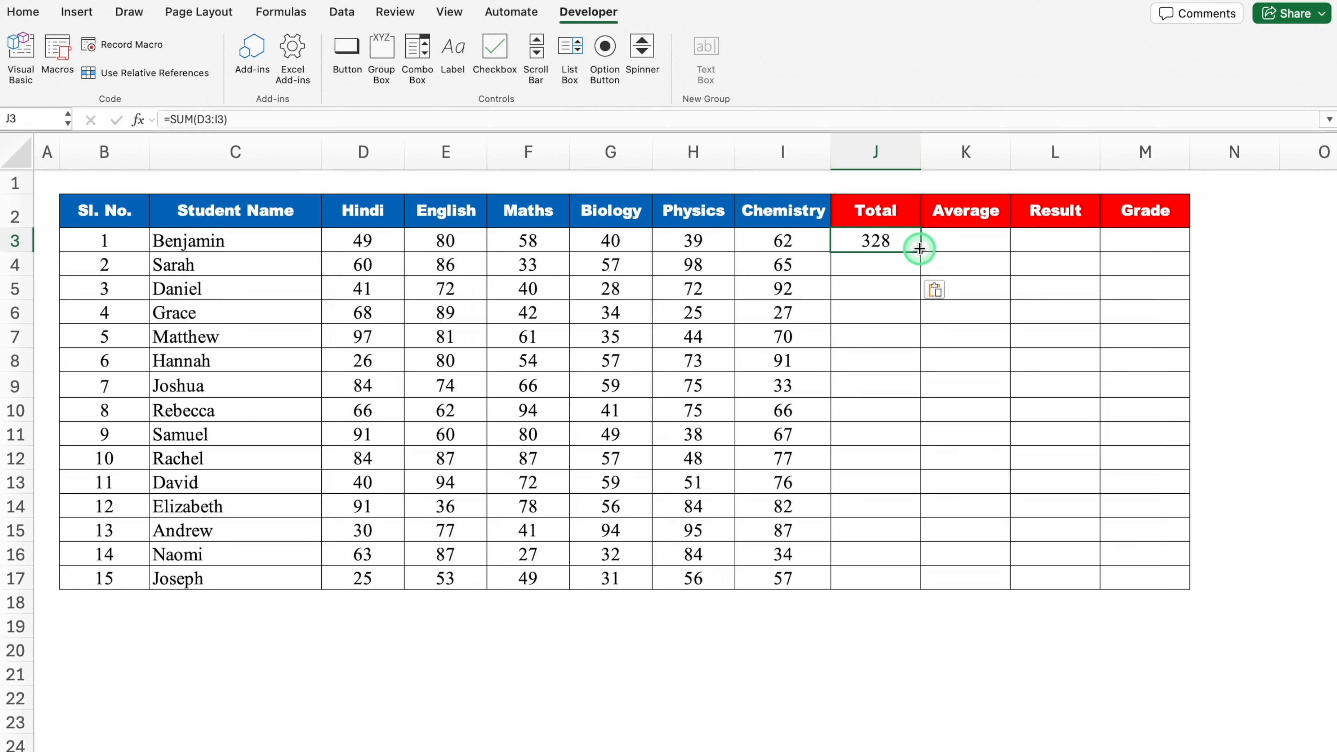
double_click(920, 253)
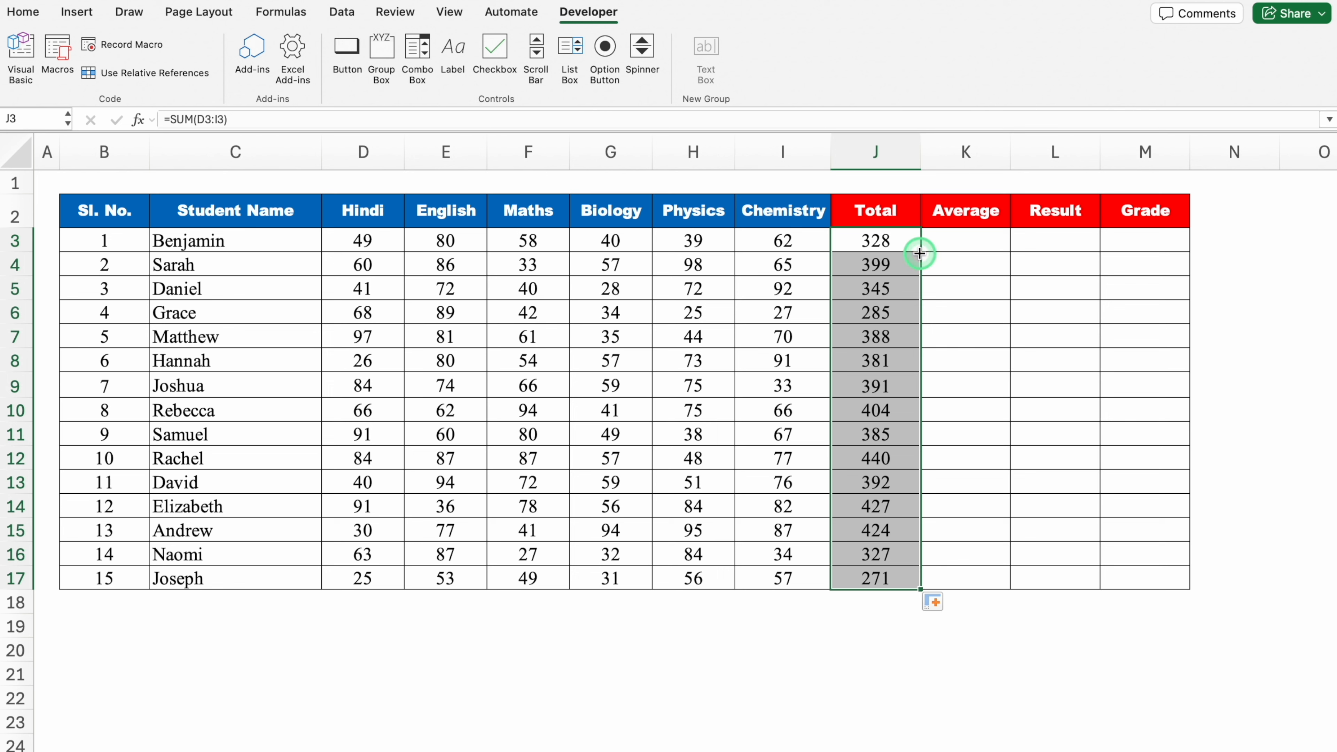
- Copy ChatGPT's formula =AVERAGE(D3:I3)*100 & "%" into K3 in Excel and autofit column K
left_click(969, 241)
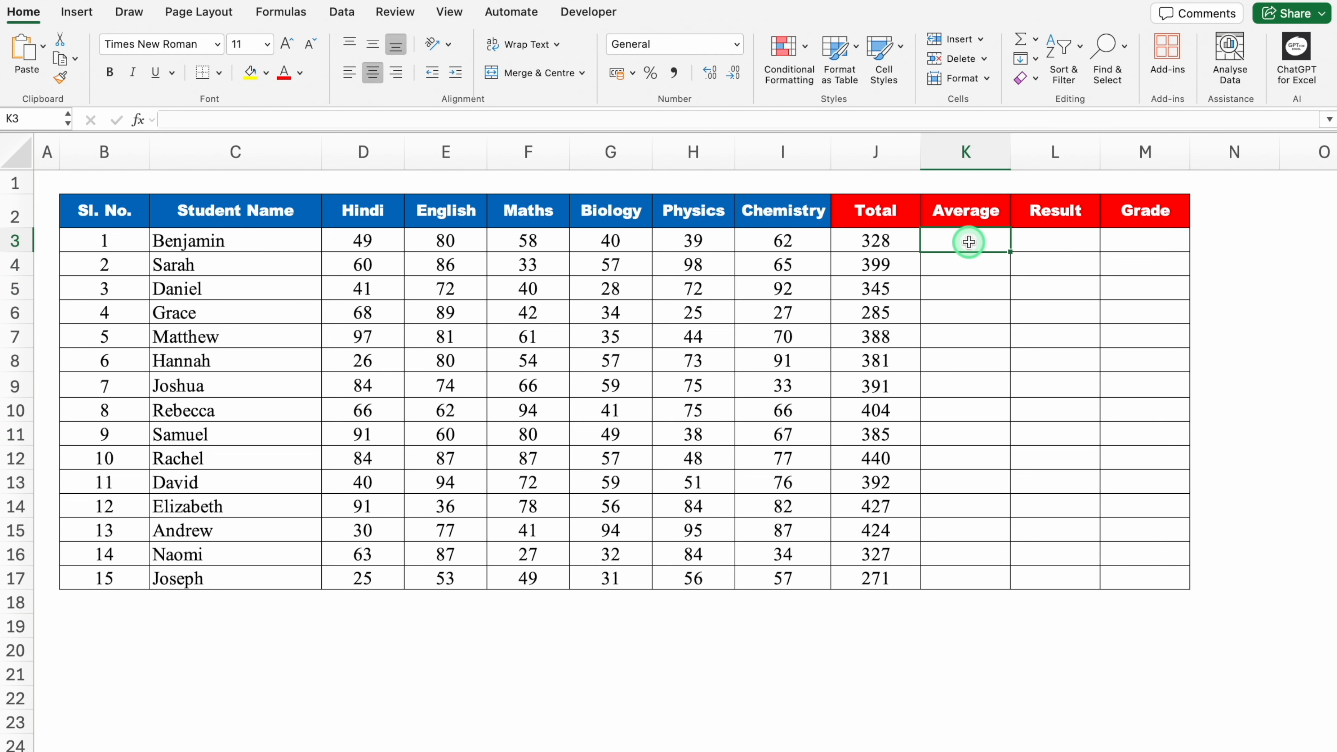
key("super+Tab")
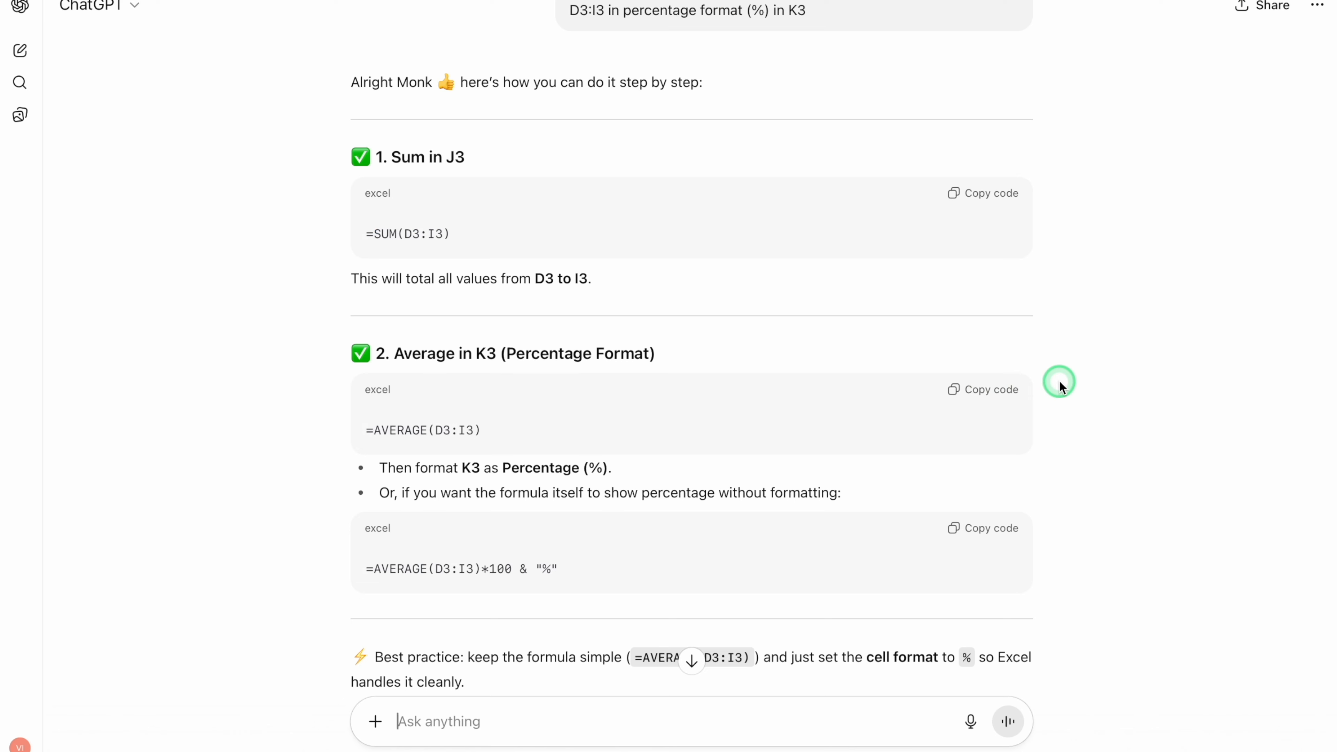
left_click(994, 528)
left_click(981, 399)
left_click(979, 535)
key("super+Tab")
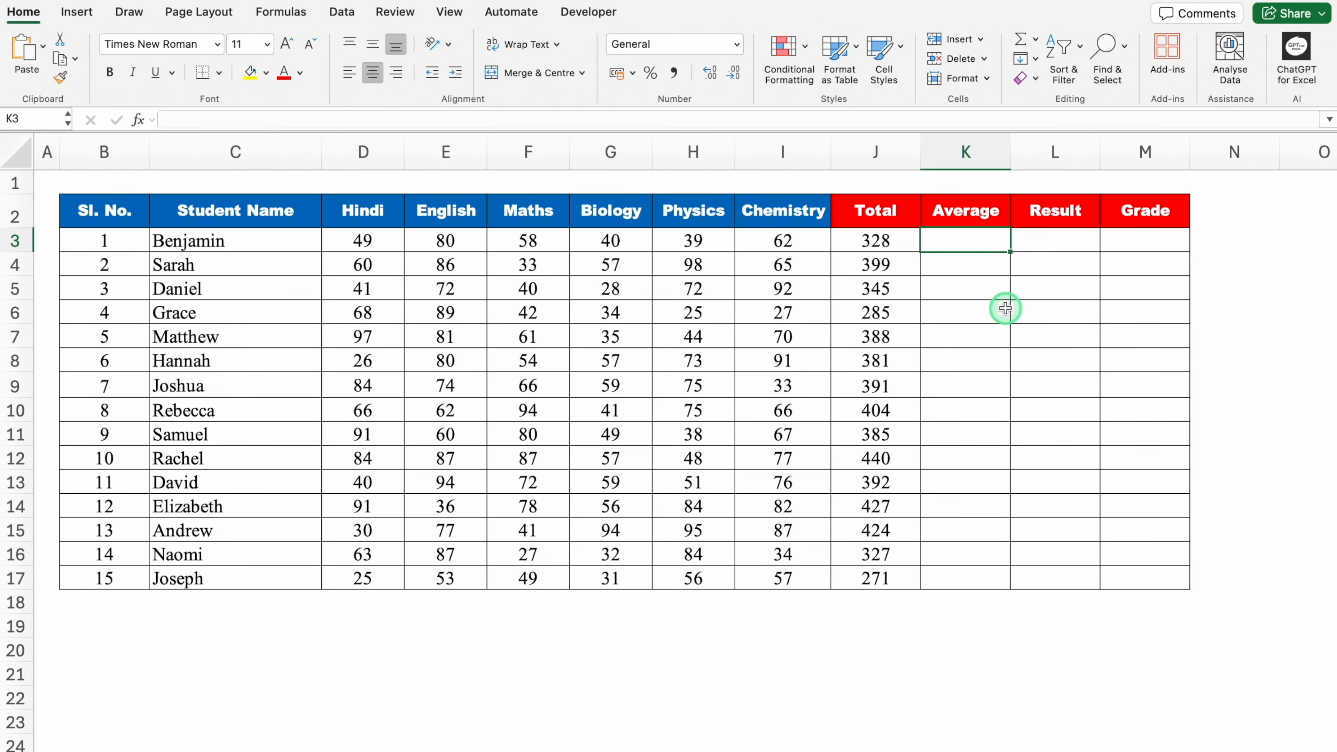
key("super+v")
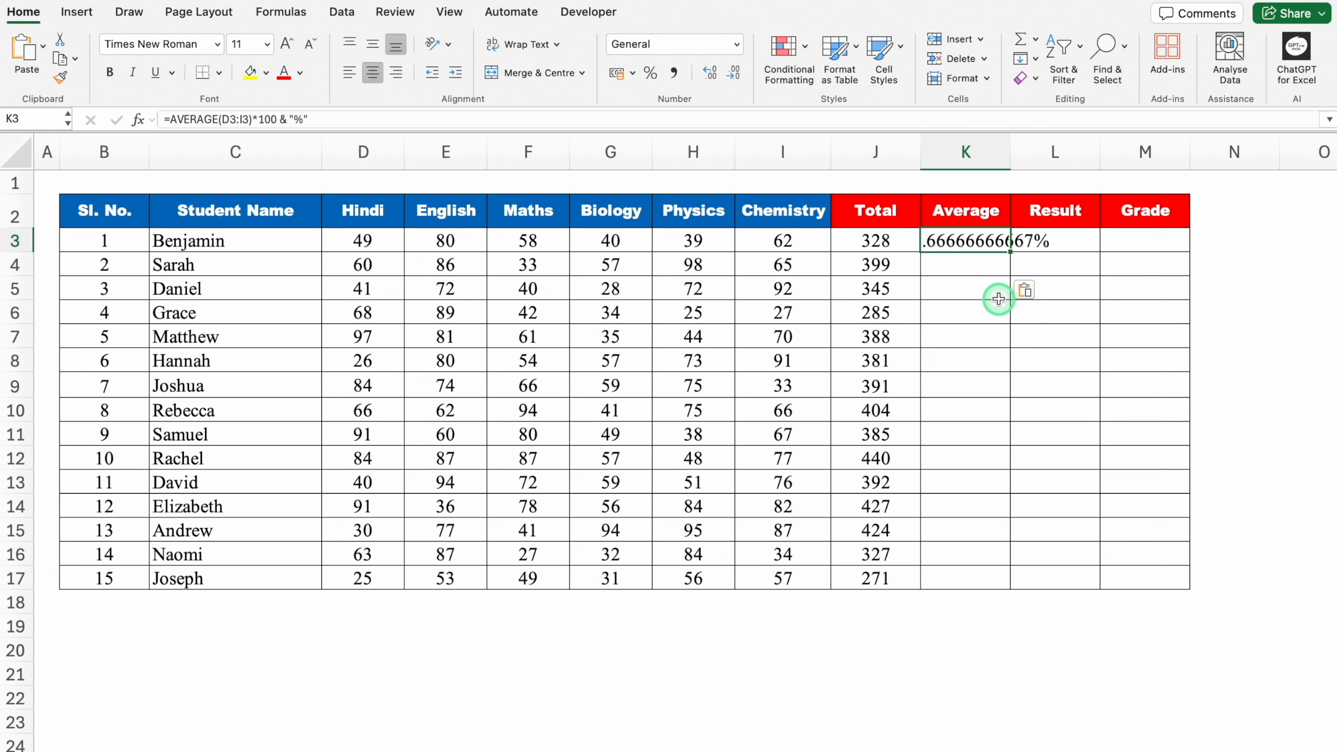
double_click(1009, 166)
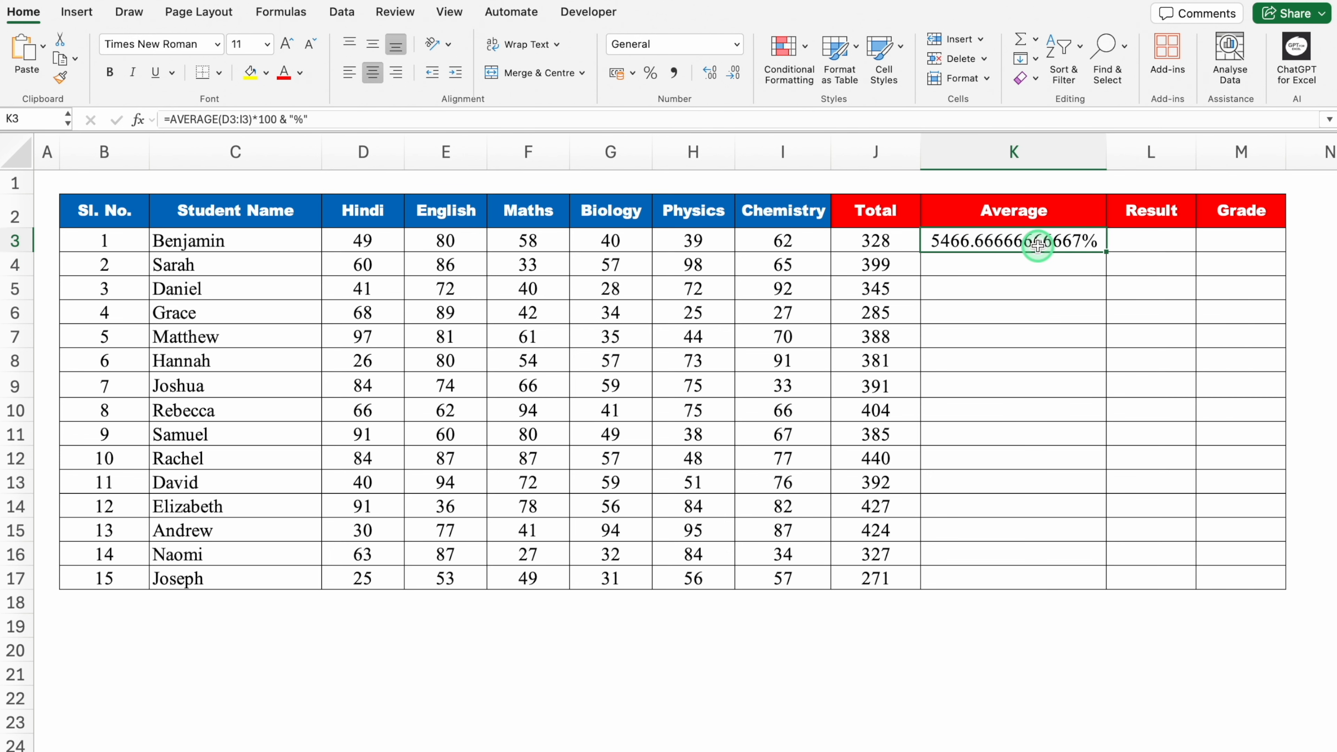
- Replace the formula in K3 with ChatGPT's simpler =AVERAGE(D3:I3)
key("Delete")
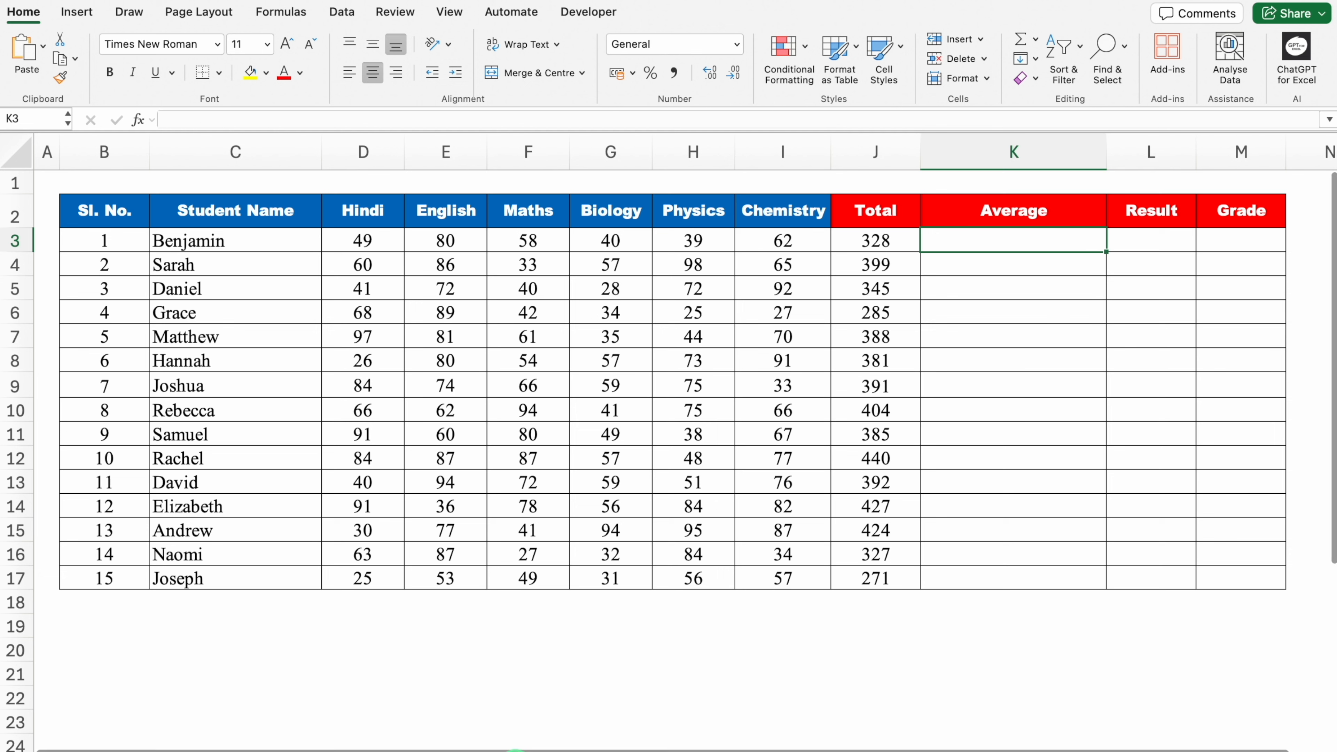
left_click(516, 751)
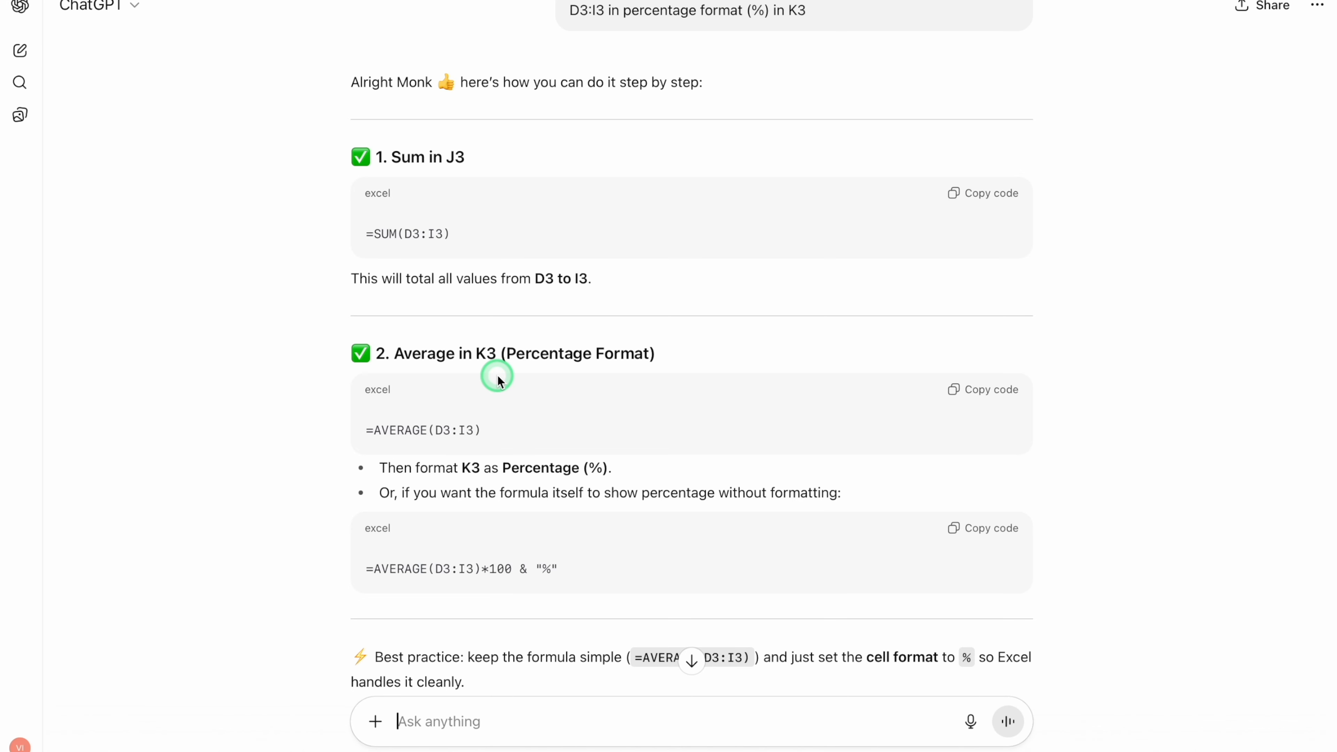
left_click(990, 391)
left_click(812, 719)
left_click(980, 245)
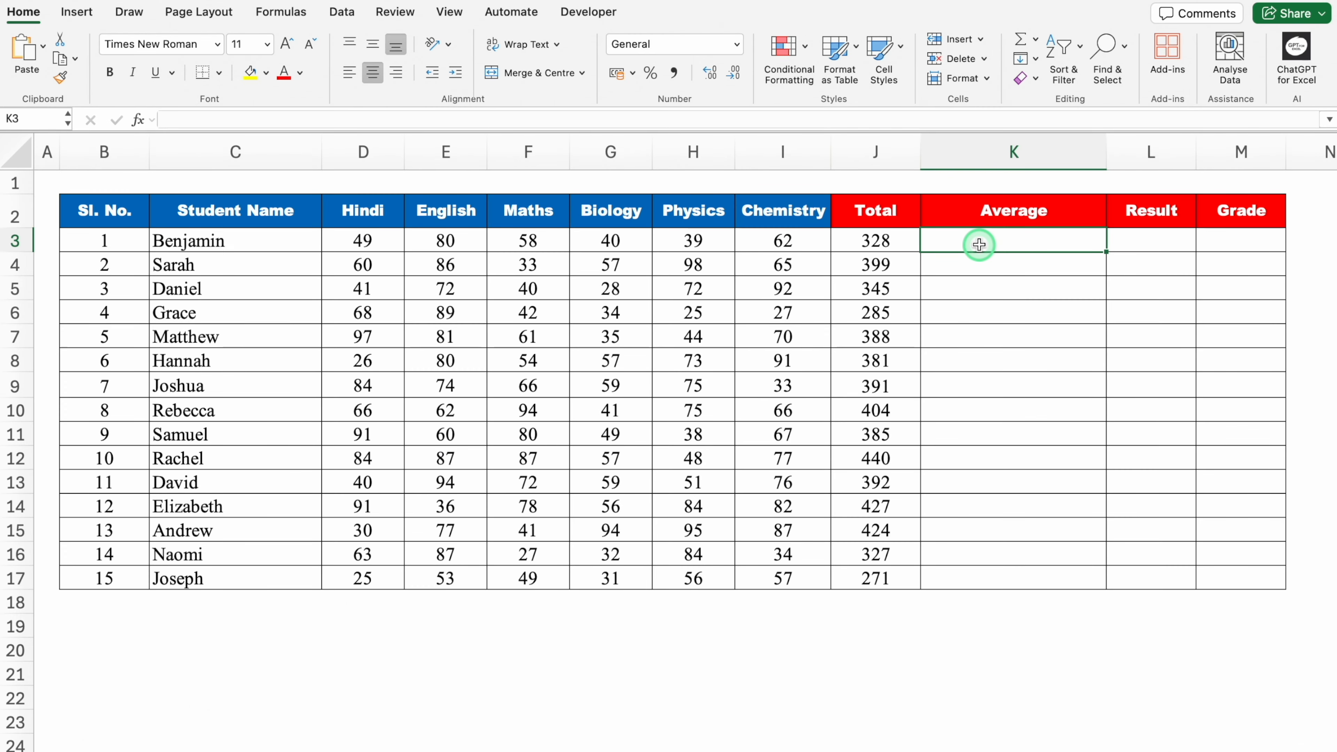
key("super+v")
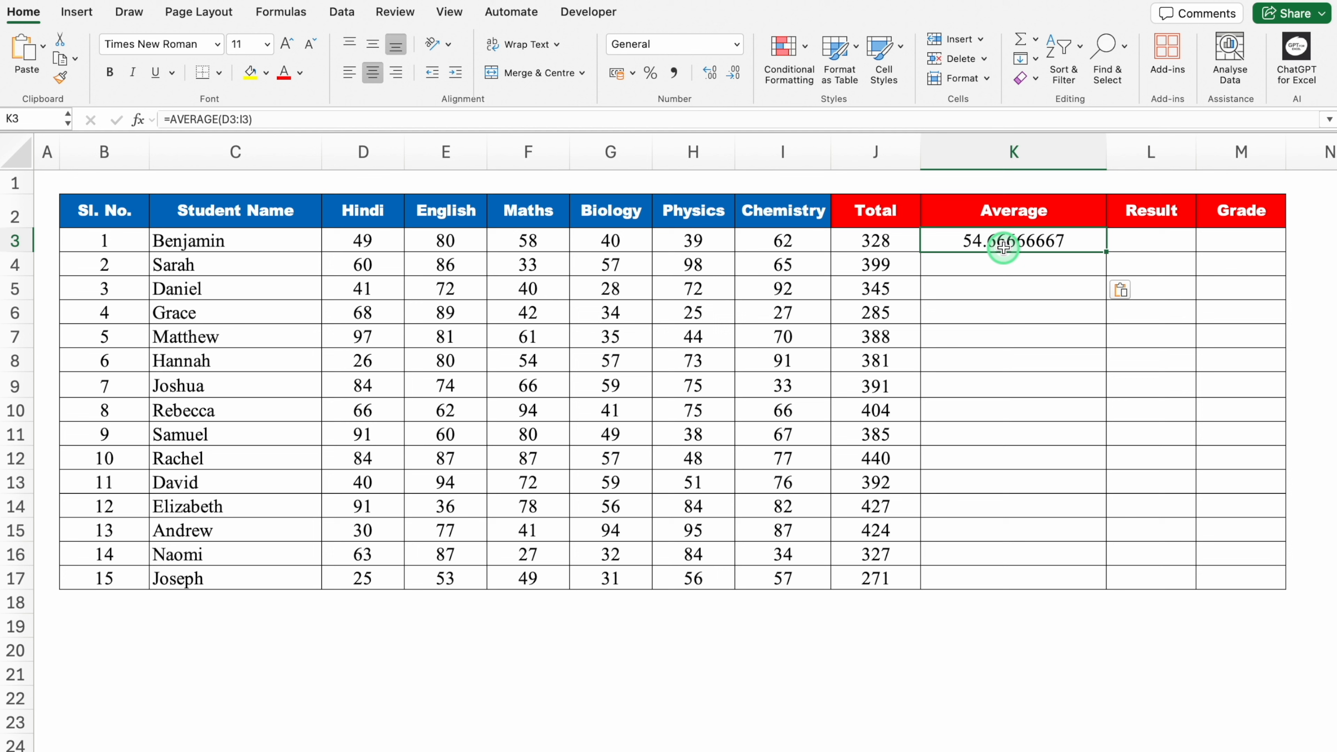
- Reduce K3 to whole numbers and format it as Percentage with 0 decimal places
left_click(735, 77)
left_click(736, 76)
left_click(735, 76)
left_click(735, 76)
left_click(735, 76)
left_click(736, 76)
left_click(735, 76)
left_click(735, 77)
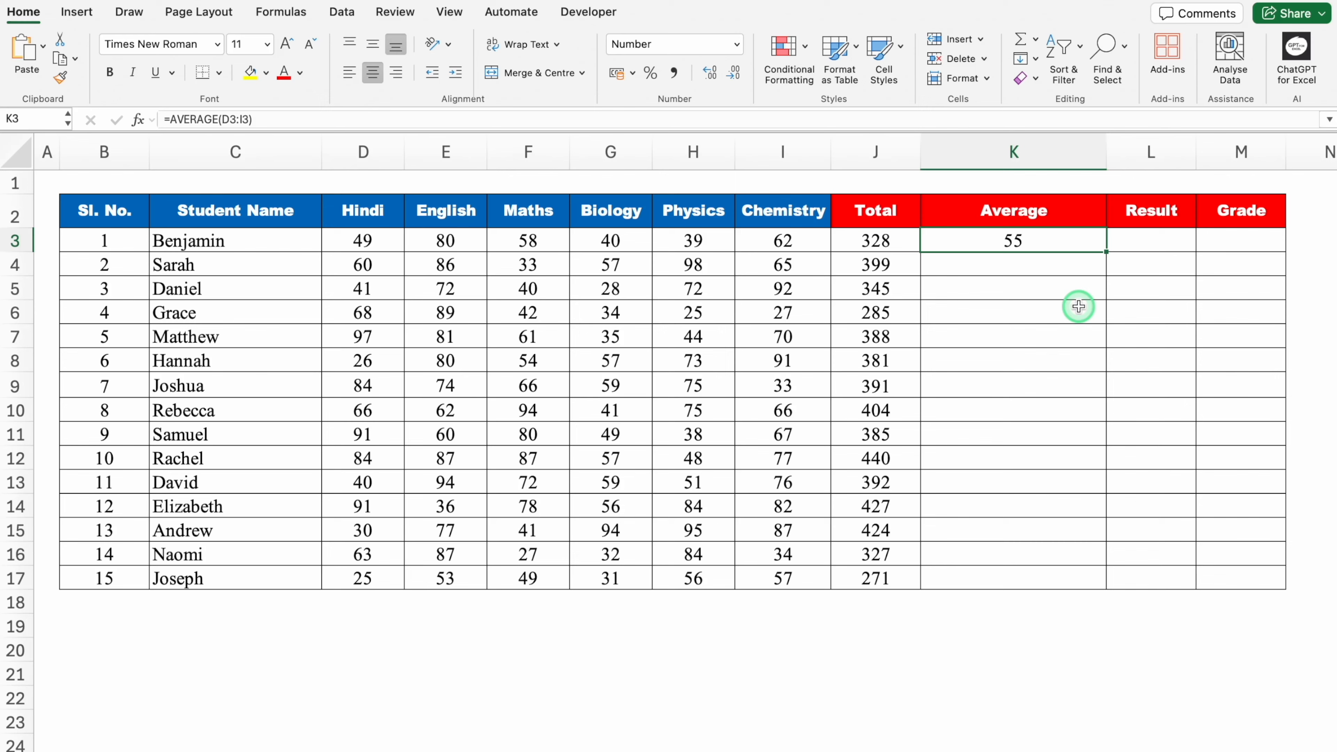
key("super+1")
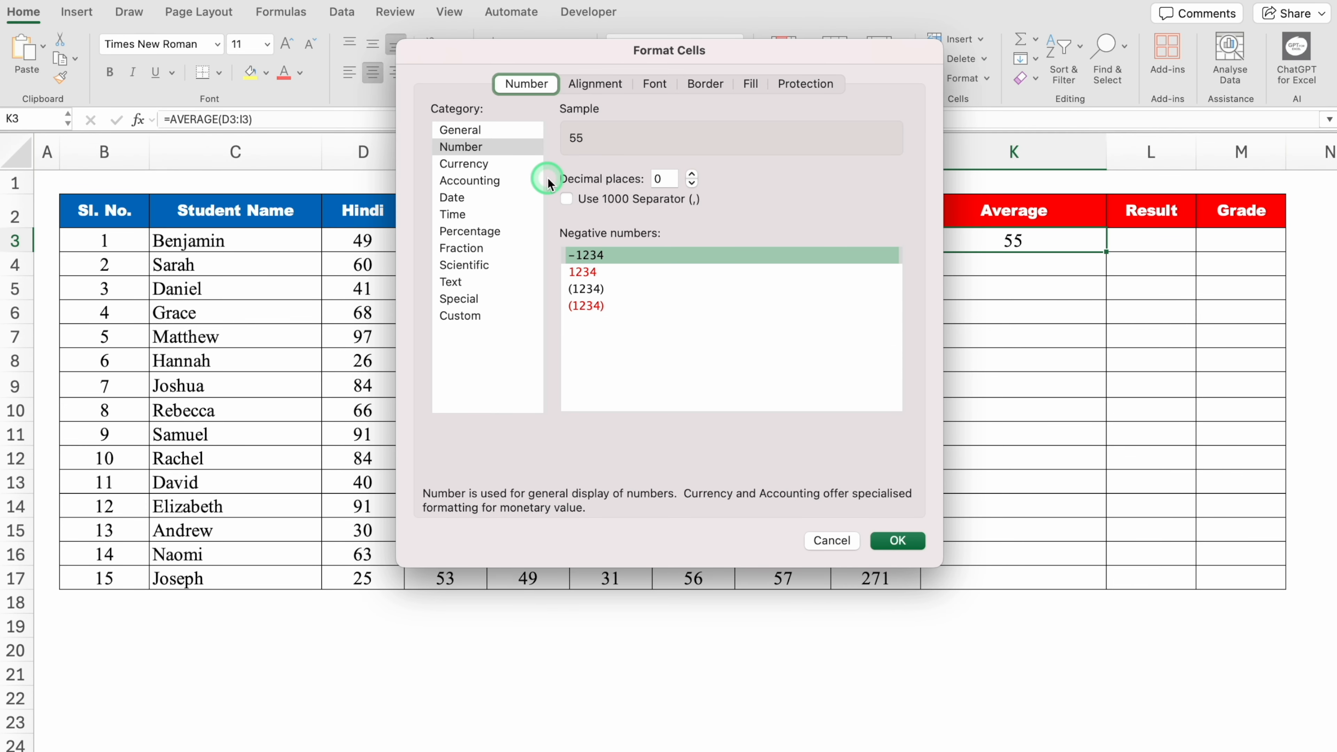
left_click(493, 229)
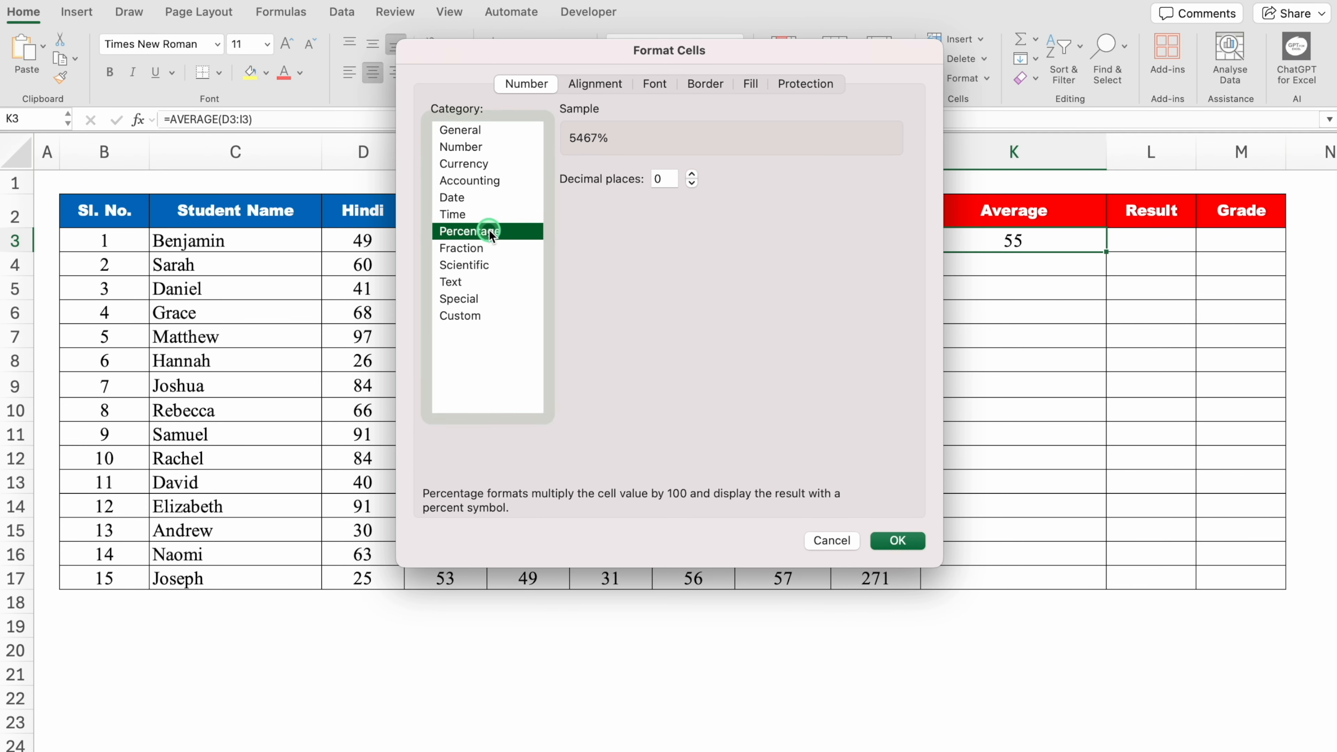
left_click(692, 184)
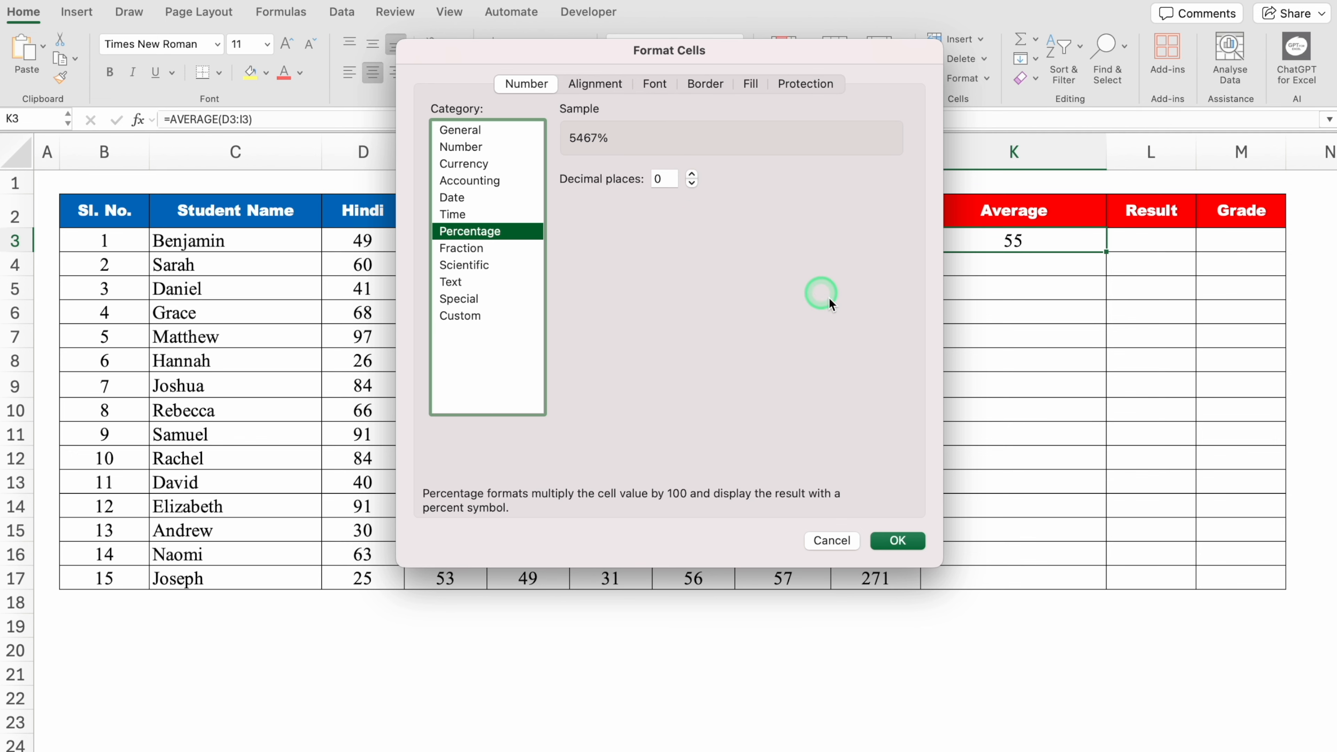
left_click(899, 542)
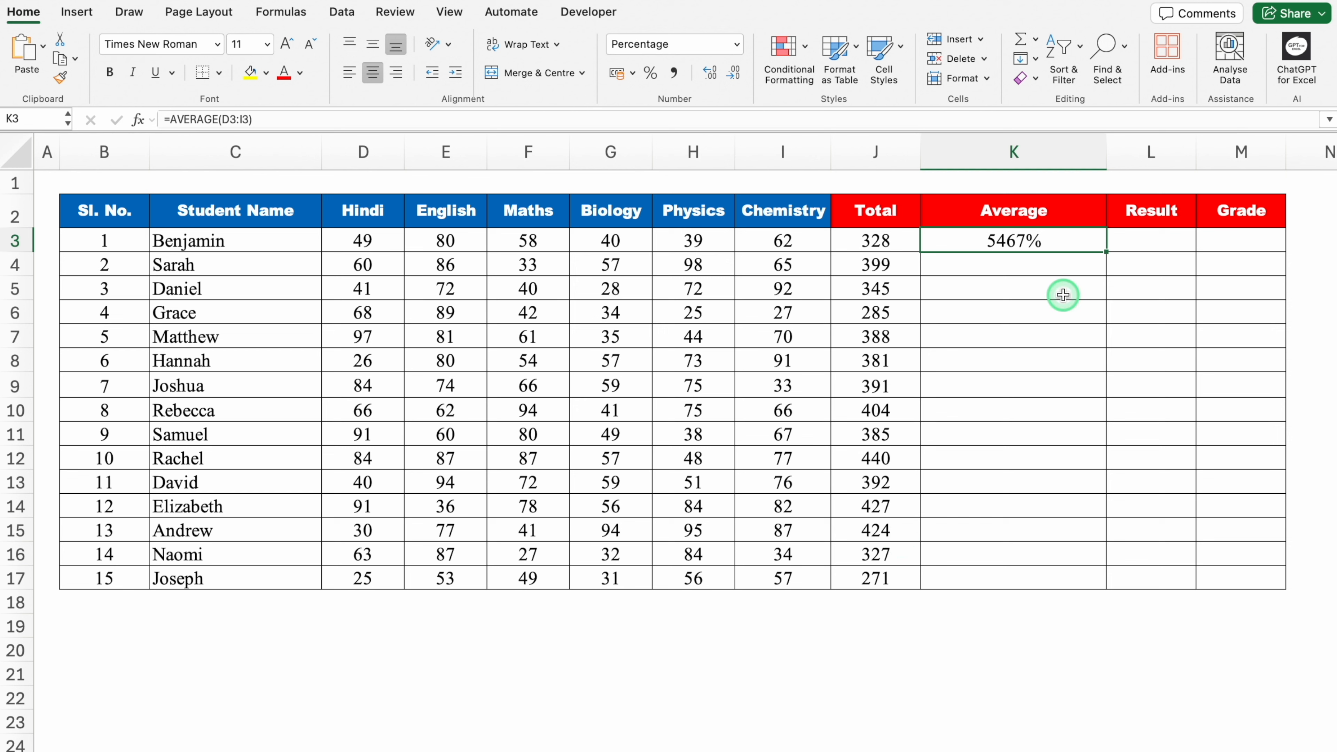
- Change the K3 formula to =AVERAGE(D3:I3)/100 and fill it down to K17
double_click(1051, 241)
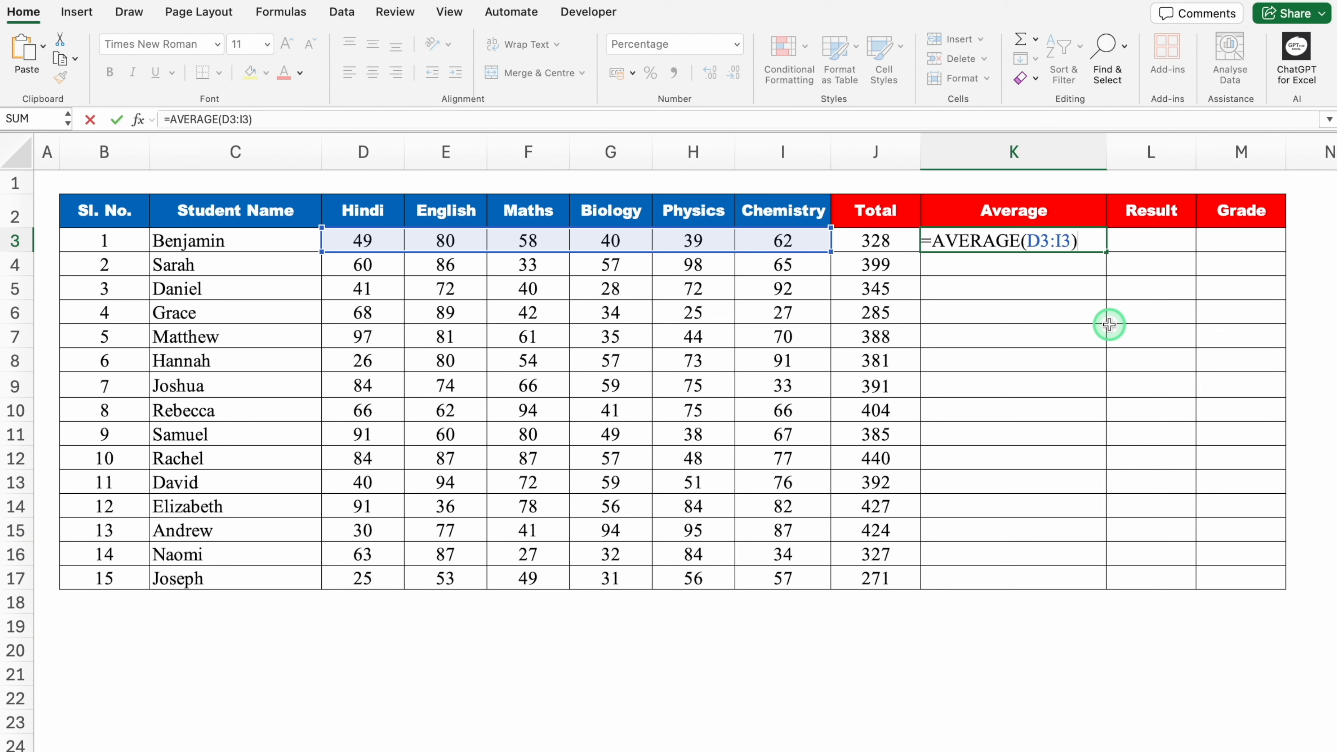
type("/100")
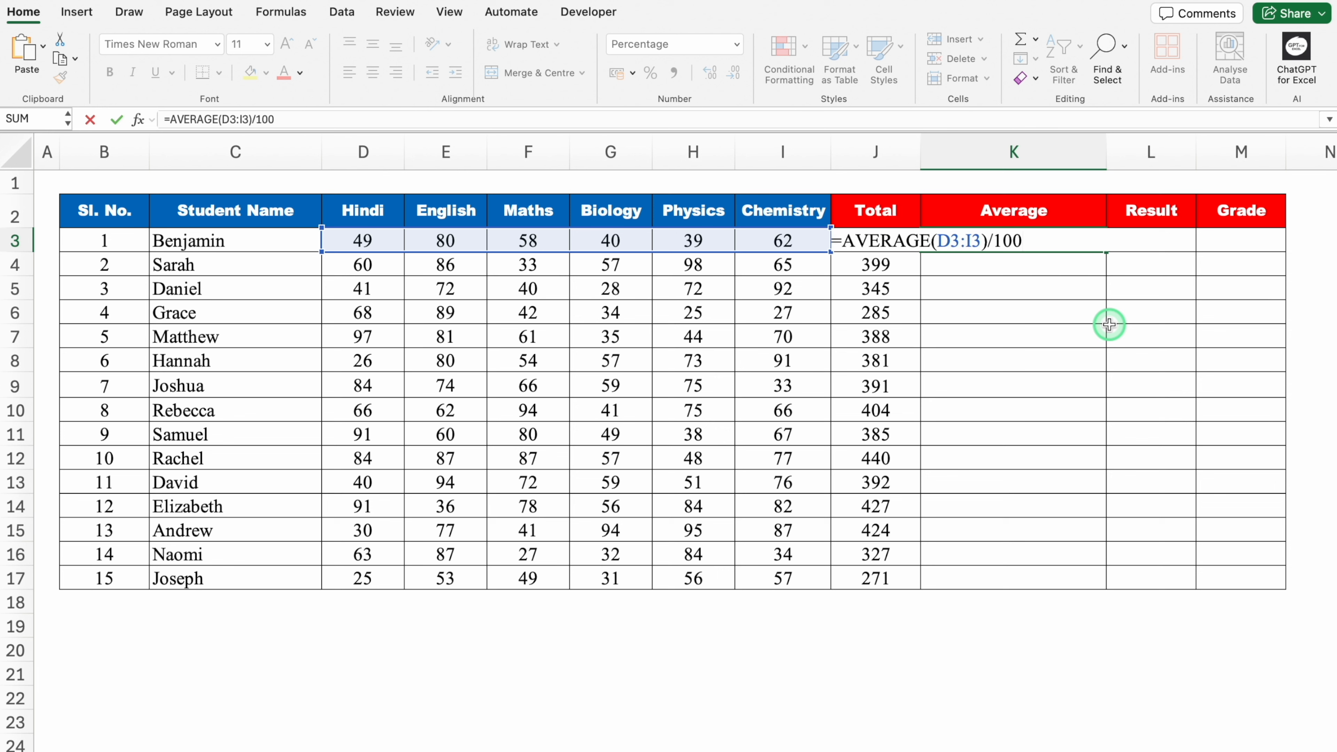
key("Return")
left_click(1072, 240)
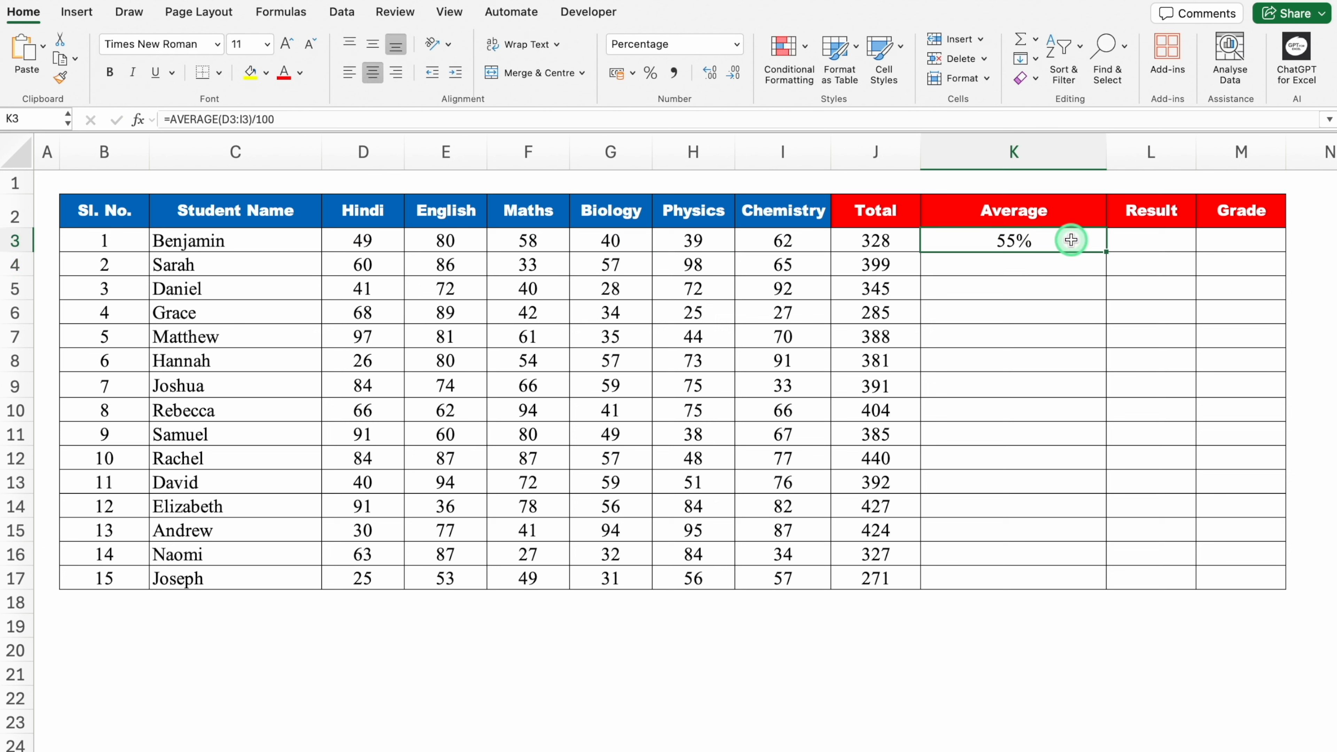
double_click(1107, 252)
left_click(1152, 241)
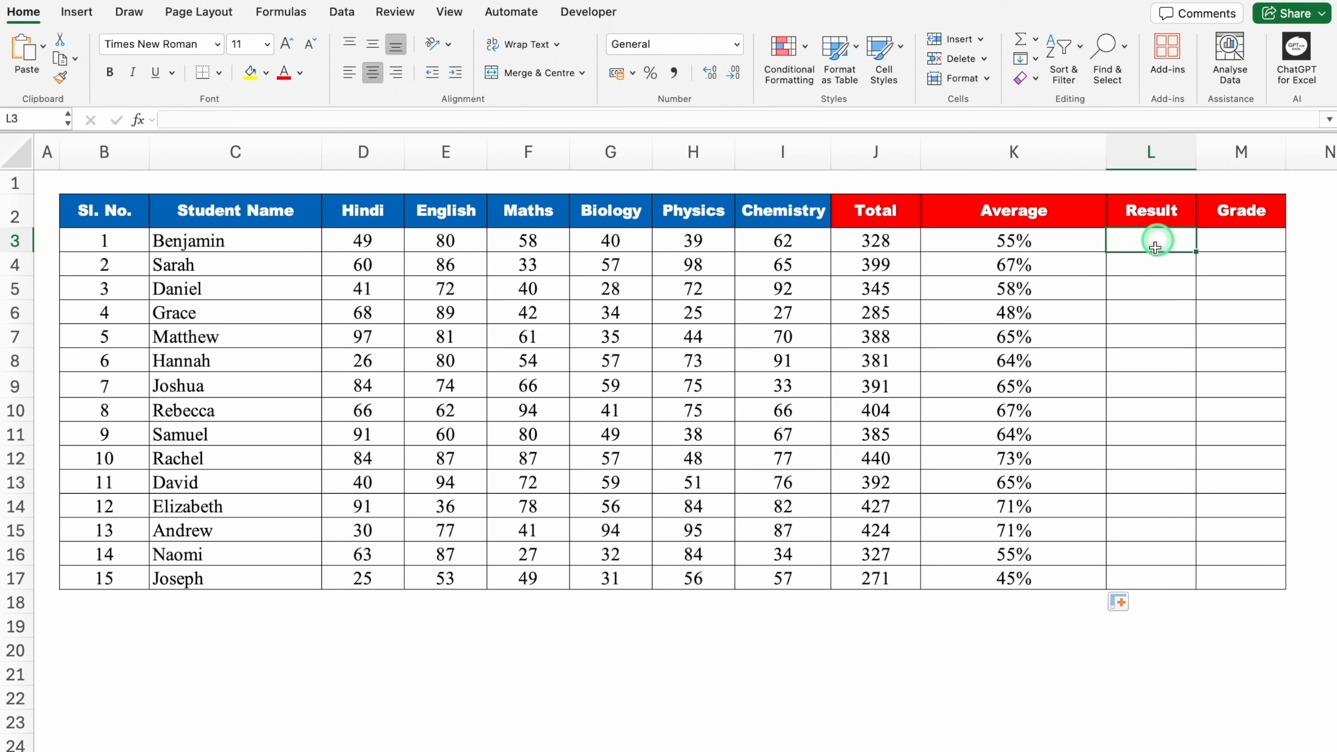
key("Right")
key("Right")
key("Right")
key("Right")
key("Right")
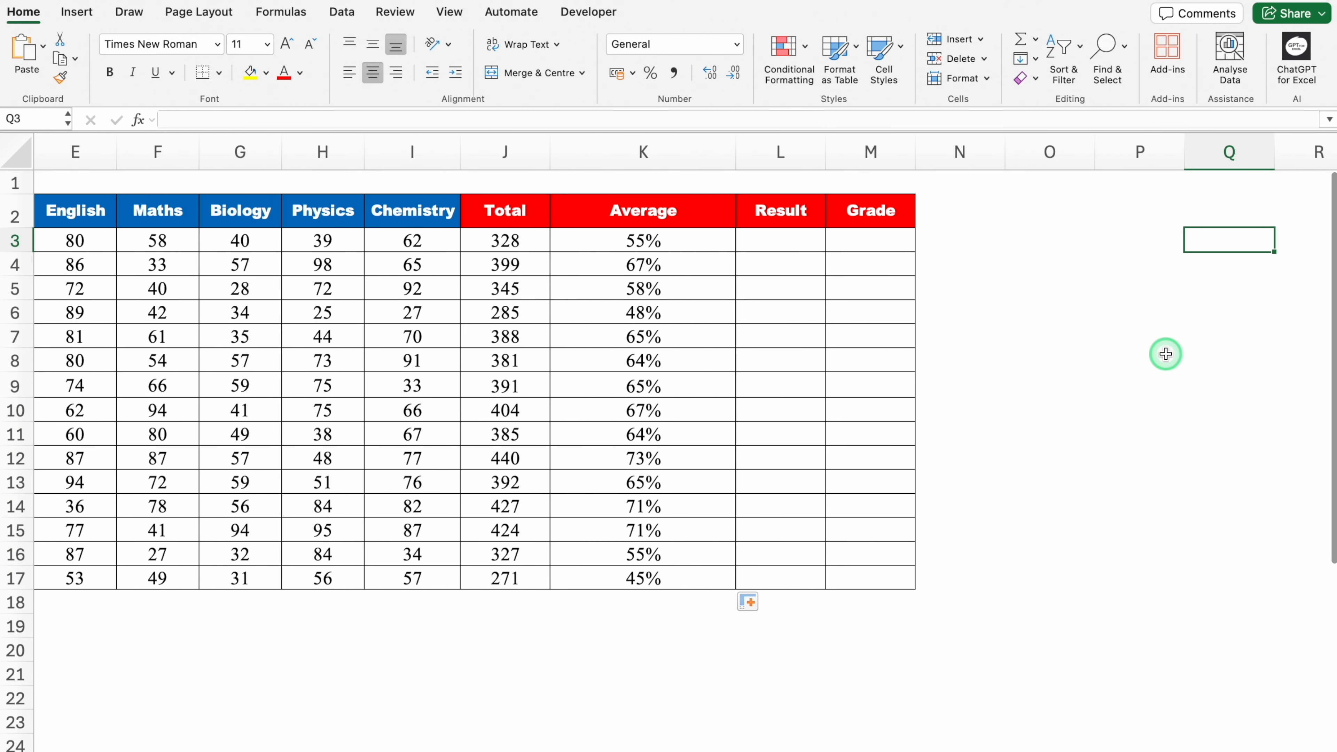
left_click(788, 240)
left_click(856, 238)
left_click(799, 235)
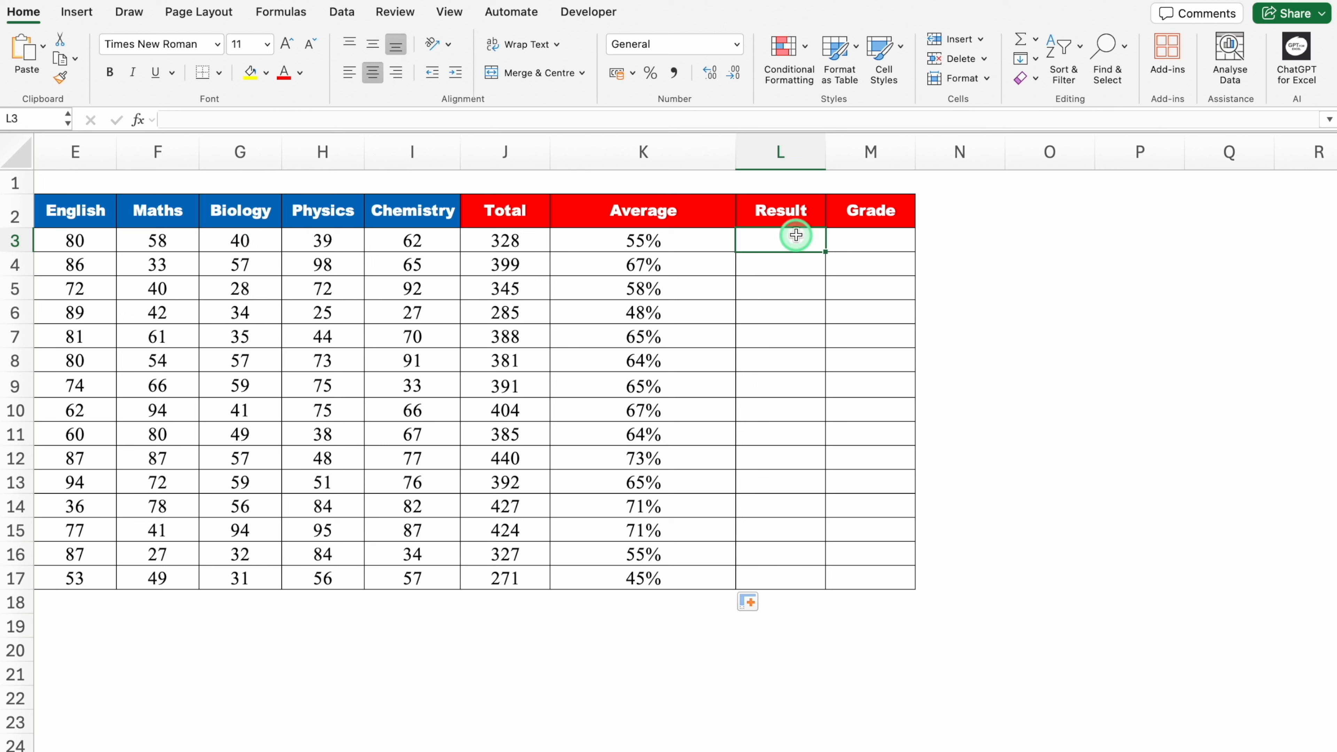
left_click(871, 238)
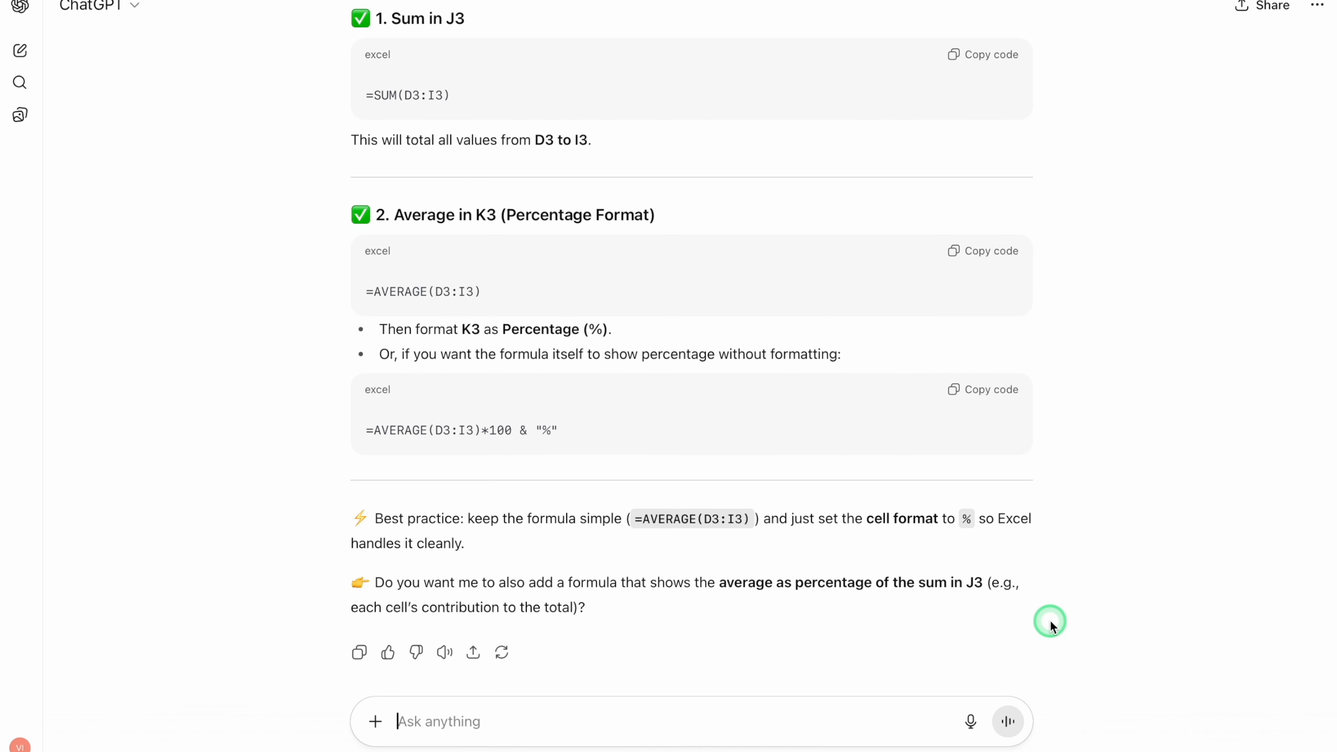
- Ask ChatGPT for an L3 formula returning Fail if any value in D3:I3 is below 35, otherwise Pass, and copy it
type("Range D3:I3 — if any value is less than 35 return ‘Fail’, if all values are greater than or equal to 35 return ‘Pass’ with the result in L3")
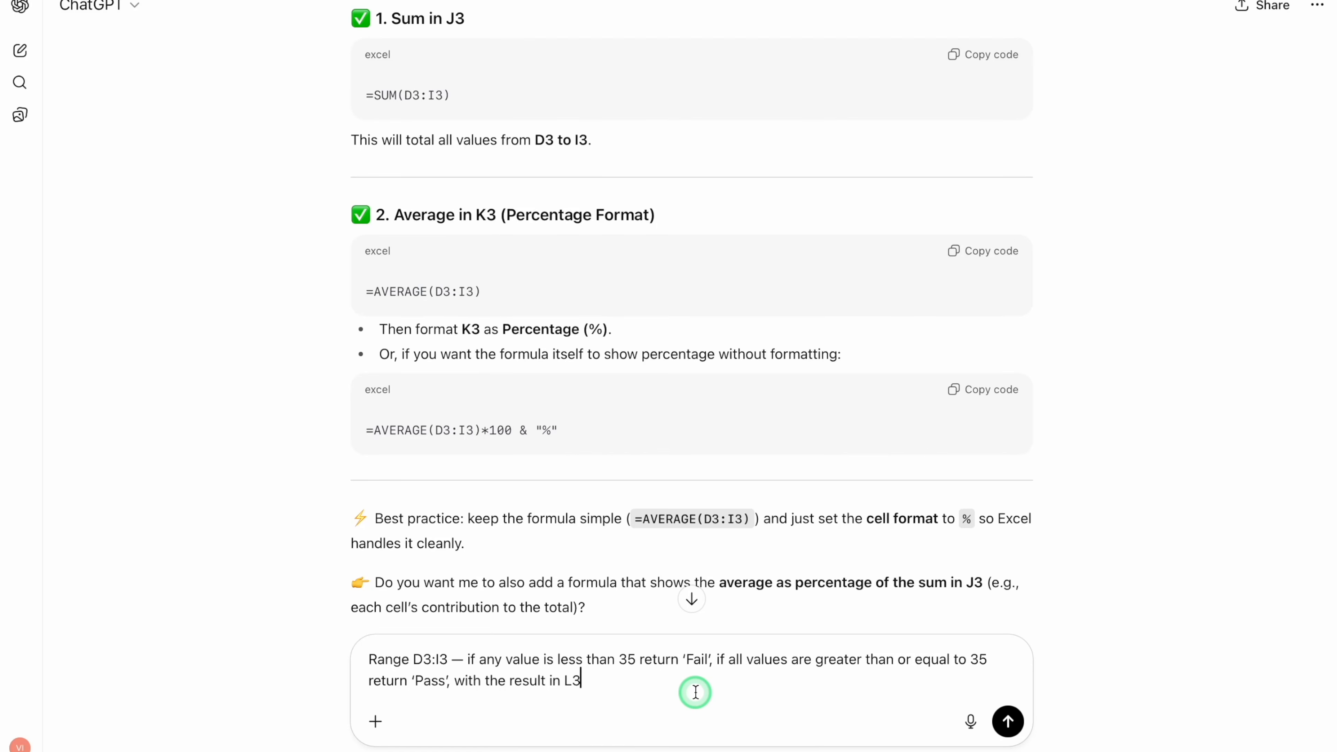
key("Return")
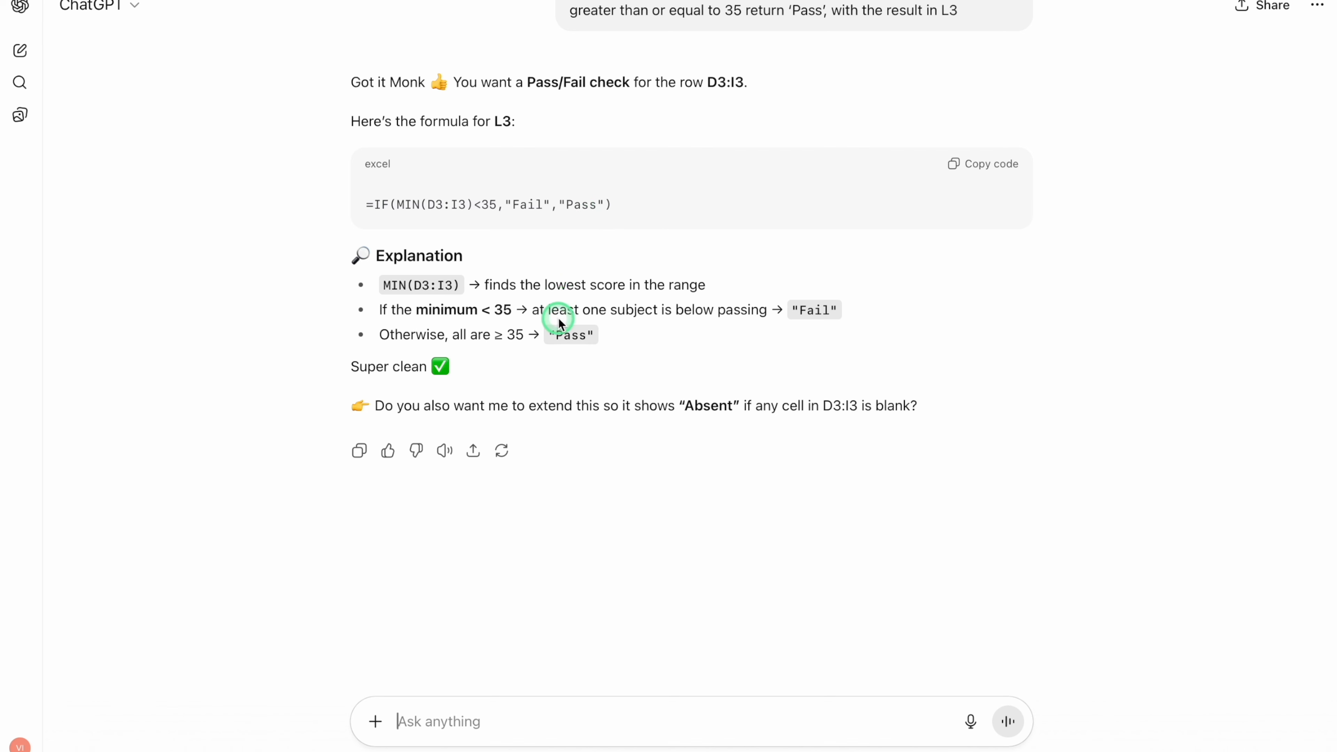
left_click(997, 169)
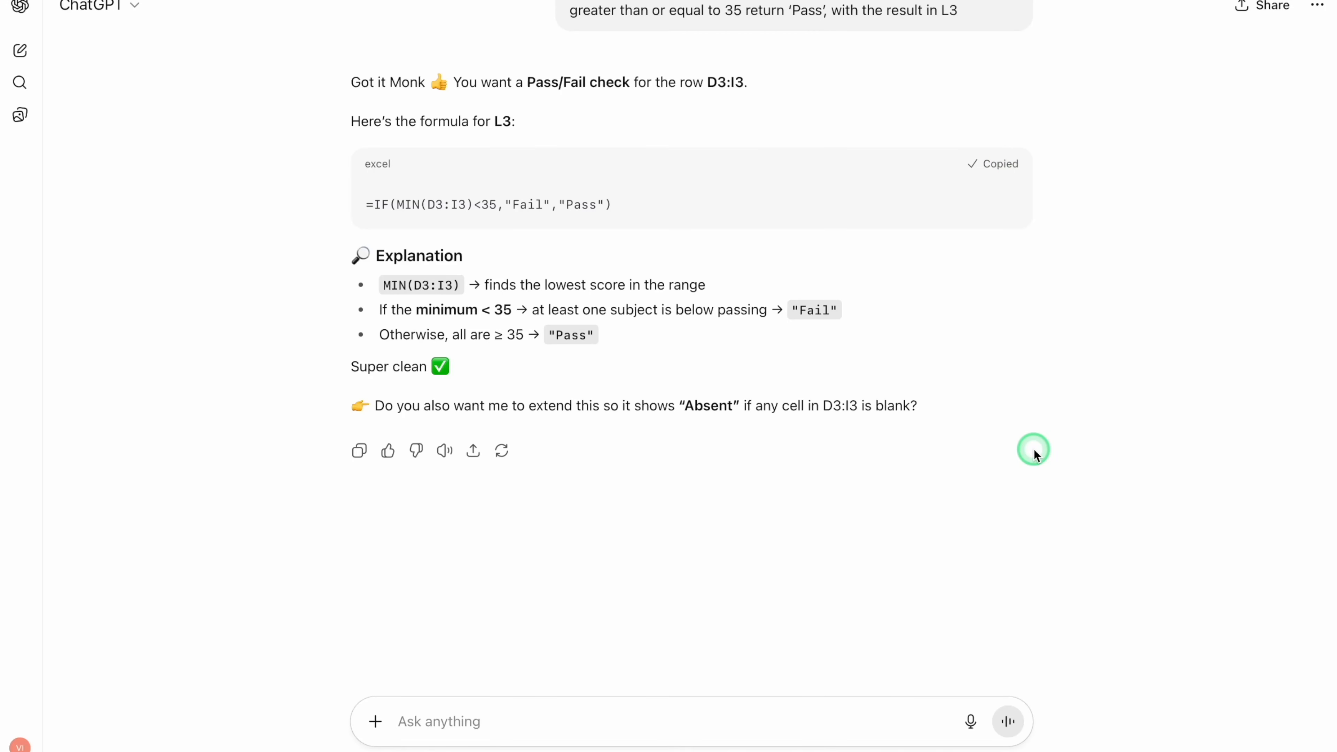
- Switch to Excel, paste =IF(MIN(D3:I3)<35,"Fail","Pass") into L3 and fill it down to L17
key("super+Tab")
left_click(795, 241)
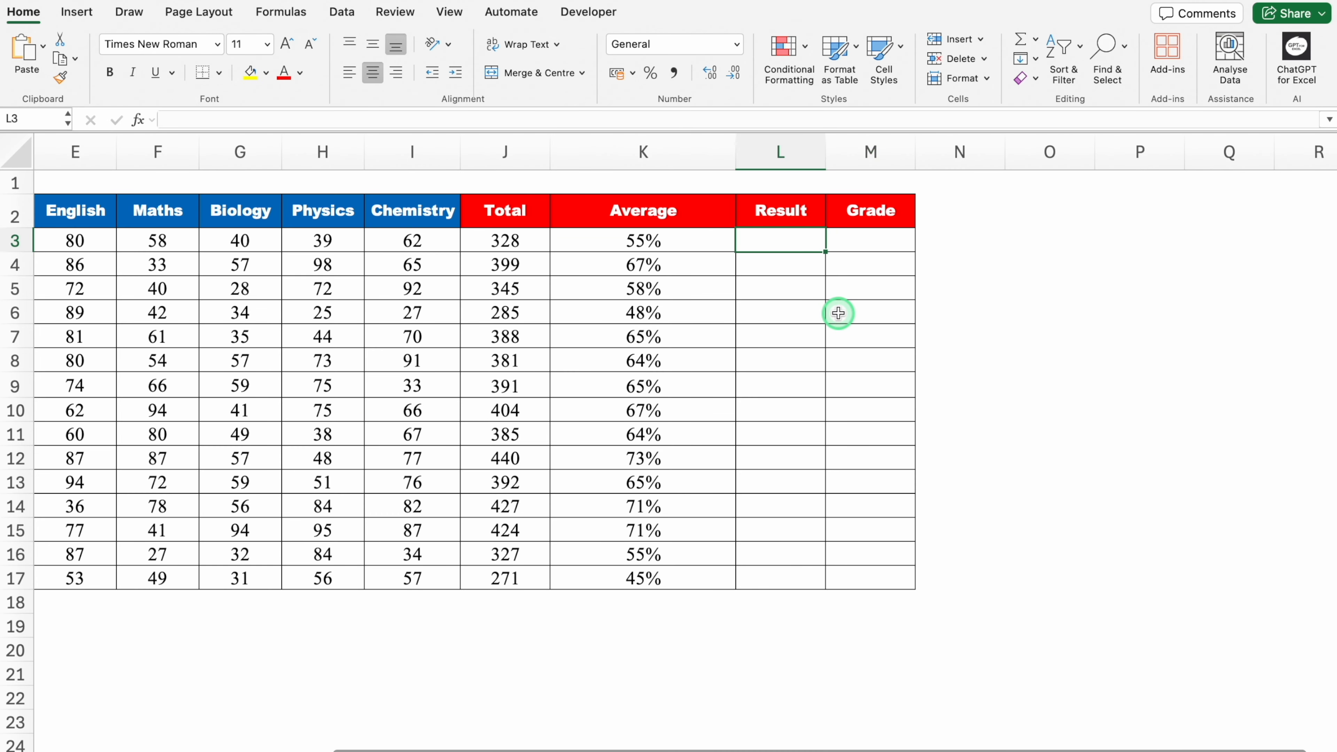
key("super+v")
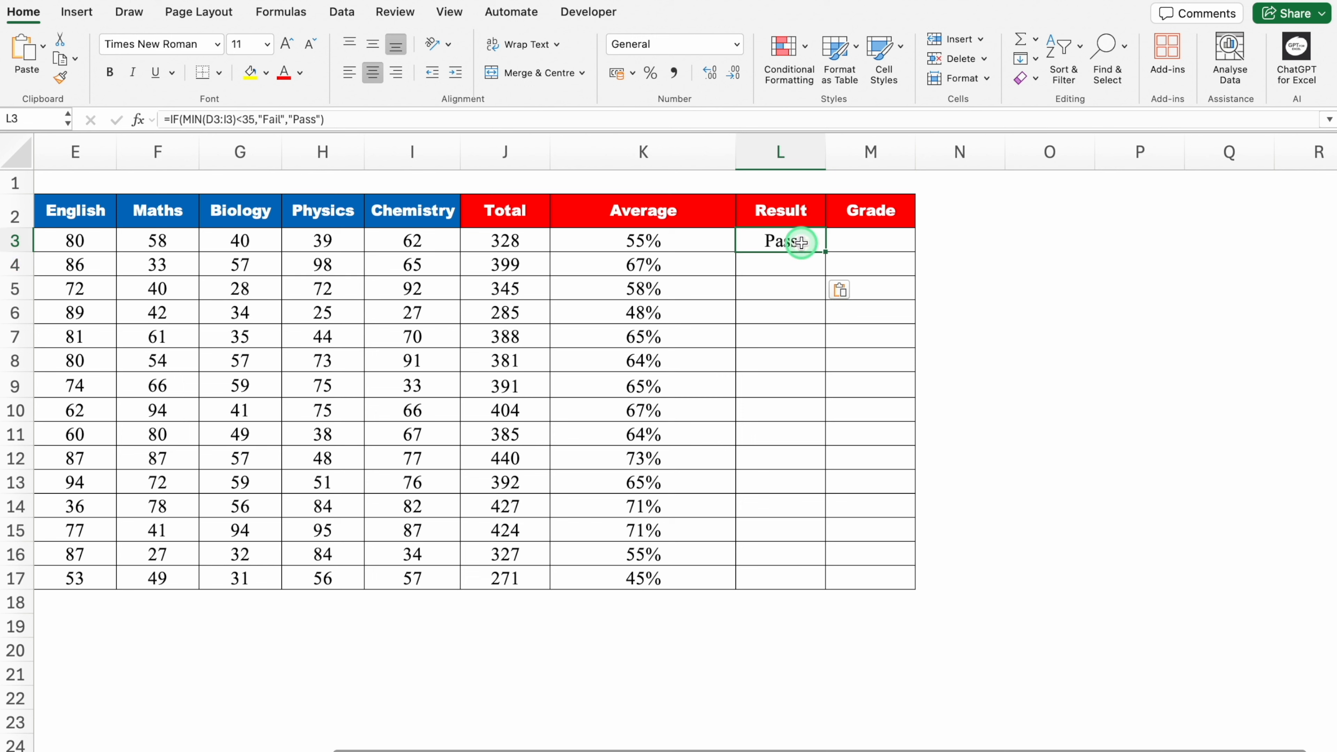
double_click(828, 251)
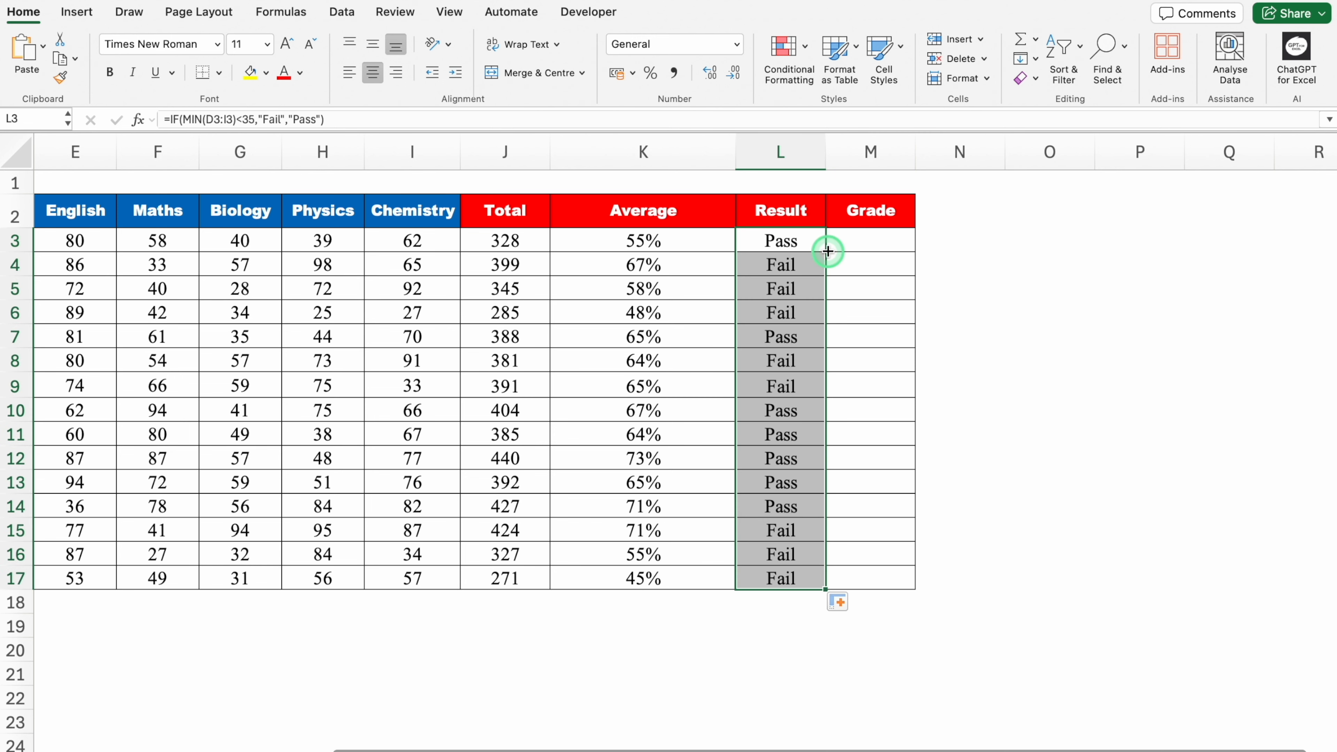
- Test the Result formula by setting the Chemistry mark in I3 to 34, and undo that change
left_click(782, 236)
left_click(414, 242)
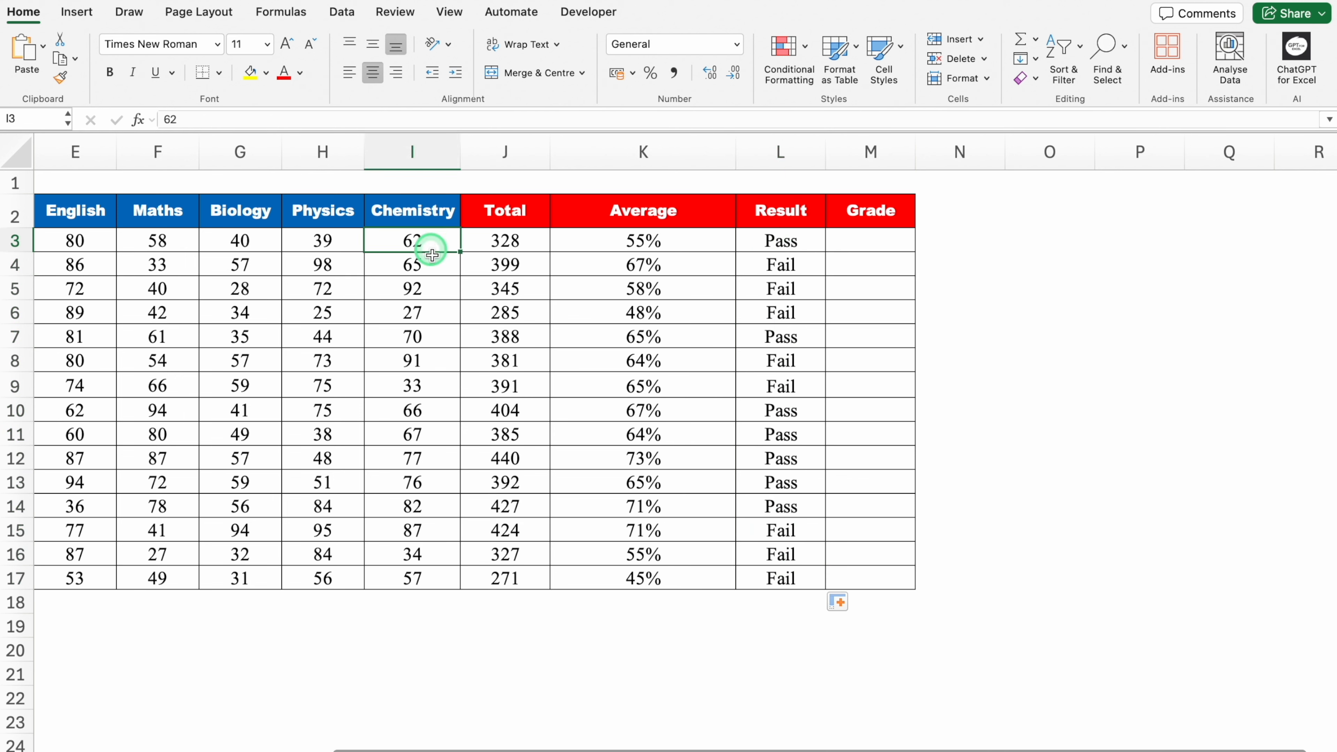
type("34")
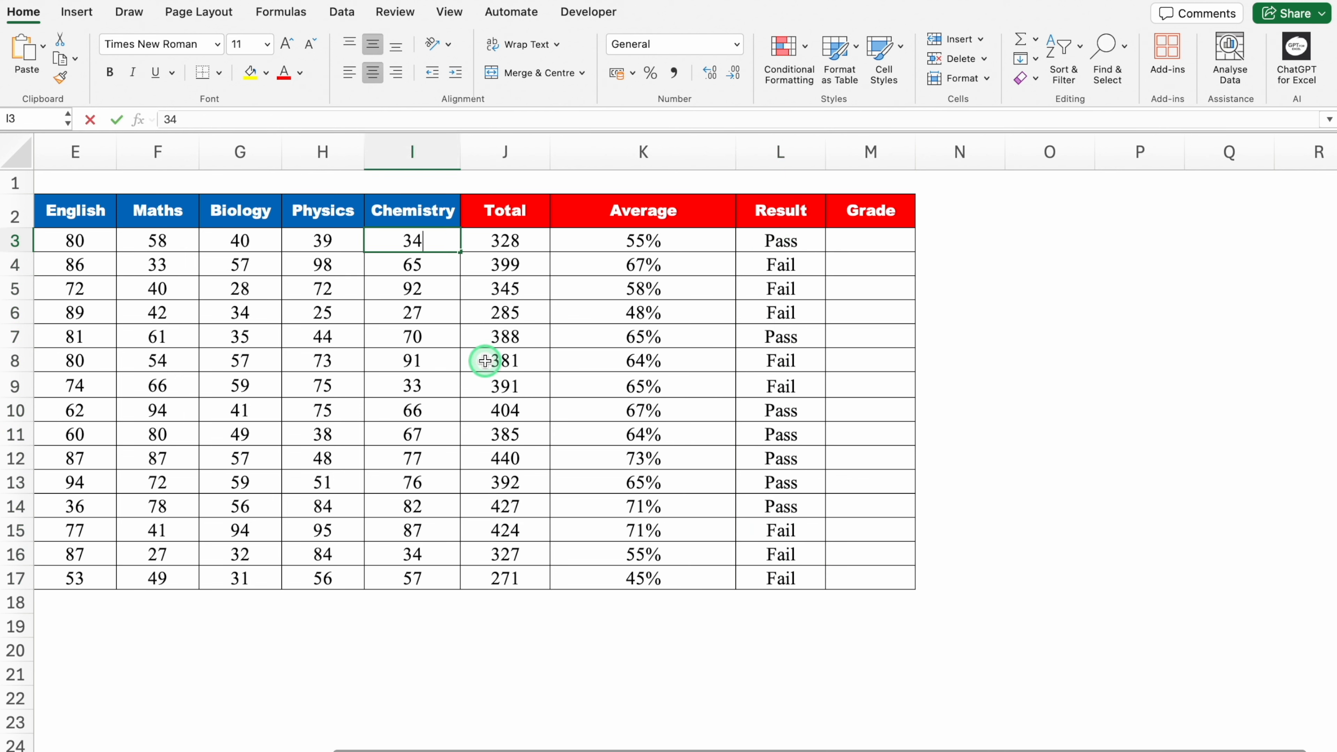
key("Return")
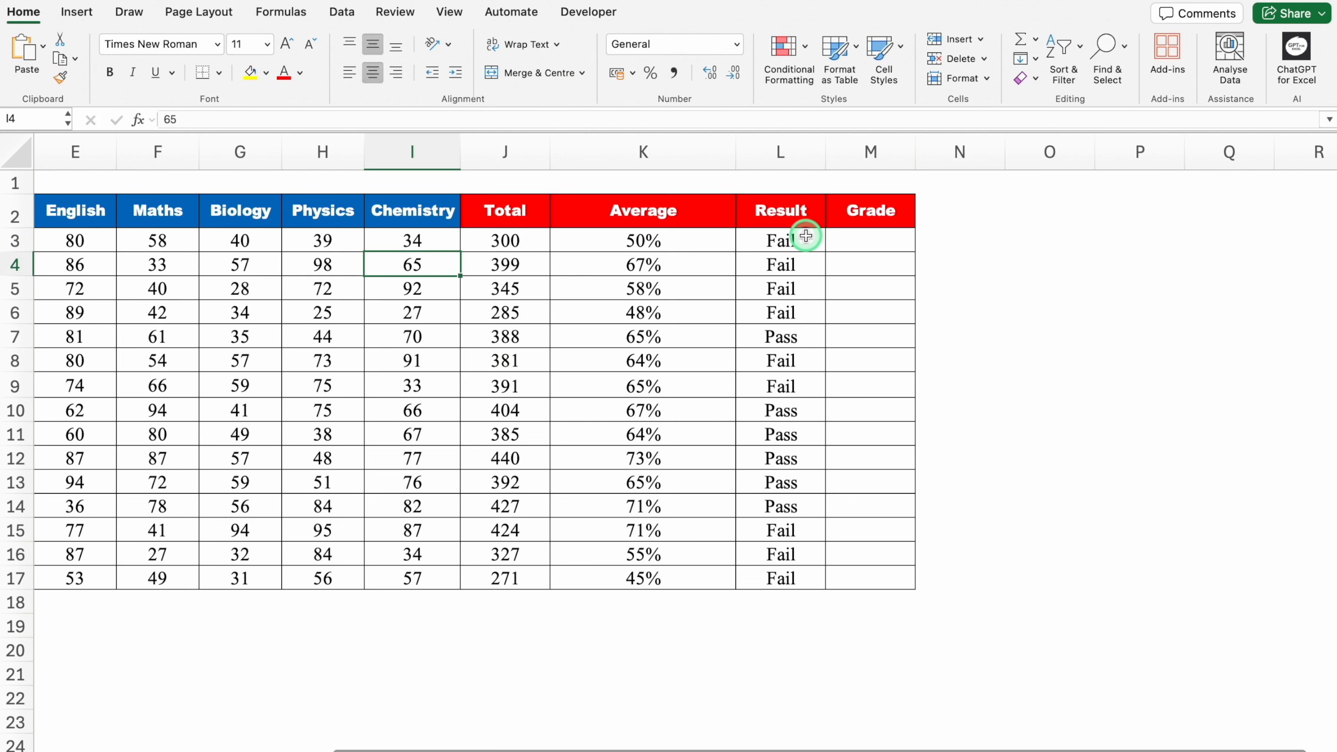
key("super+z")
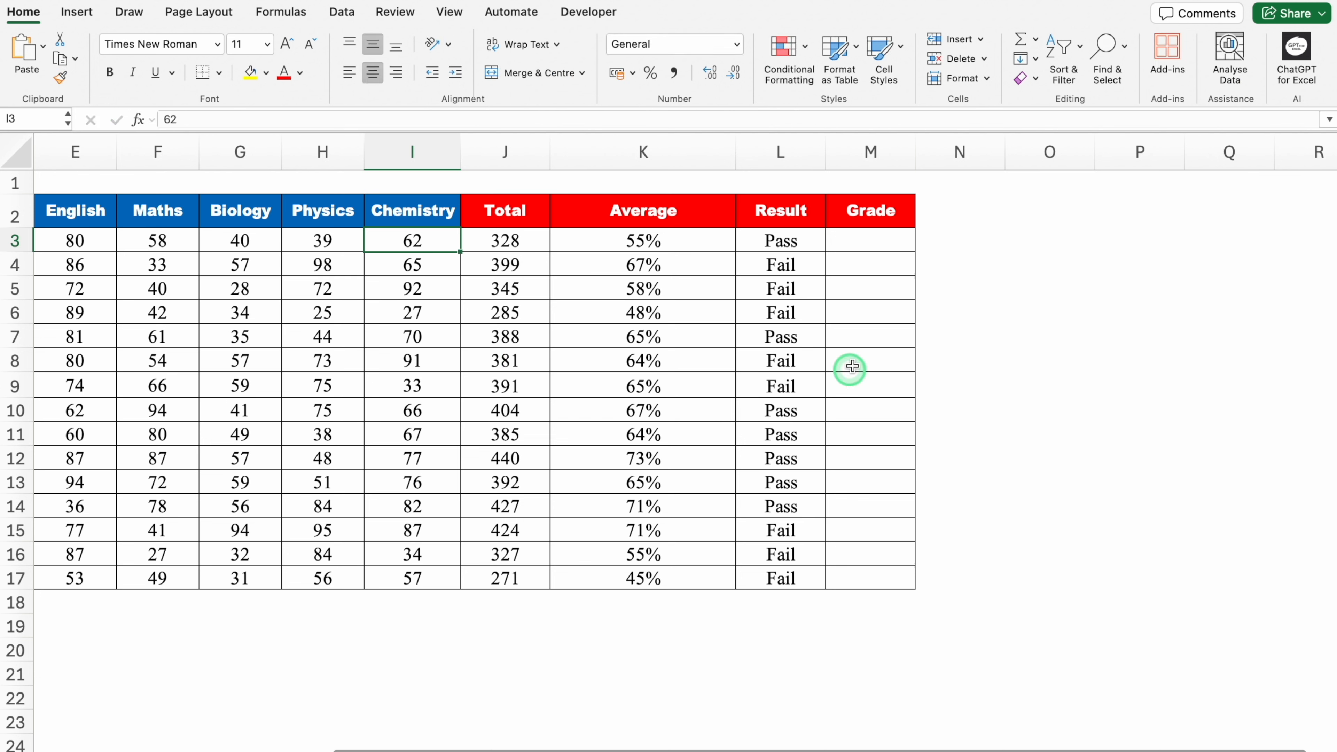
- Ask ChatGPT for a grade formula: blank if L3 is Fail, otherwise K3 >90% = A, 80–90% = B, 70–80% = C, below 70% = D
left_click(874, 238)
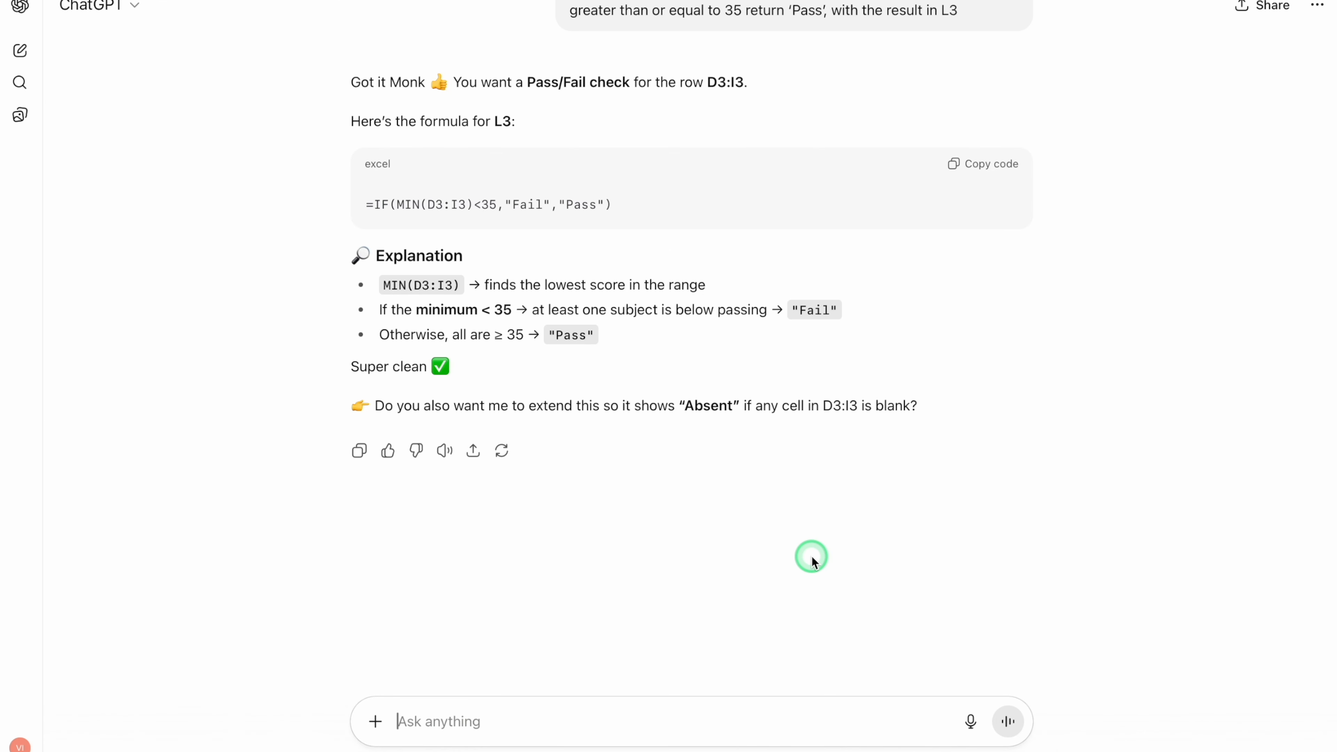
key("ctrl+v")
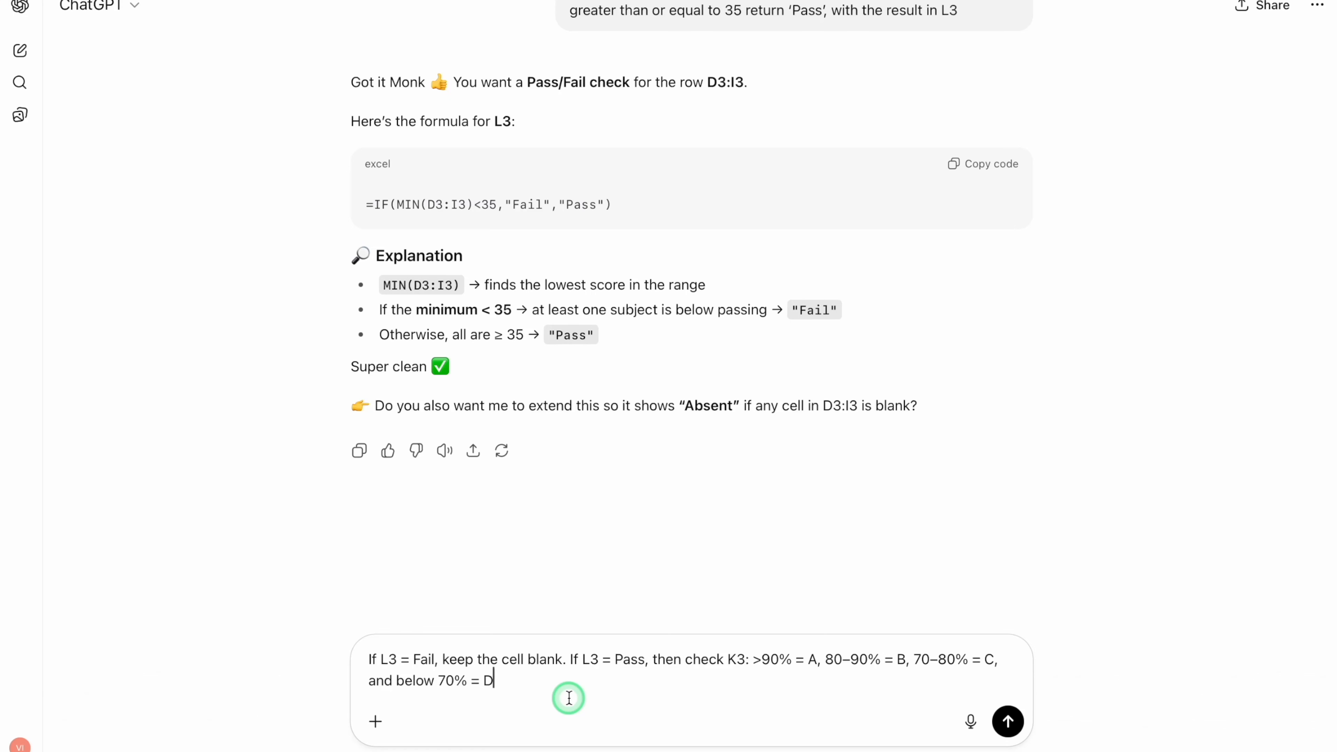
key("Return")
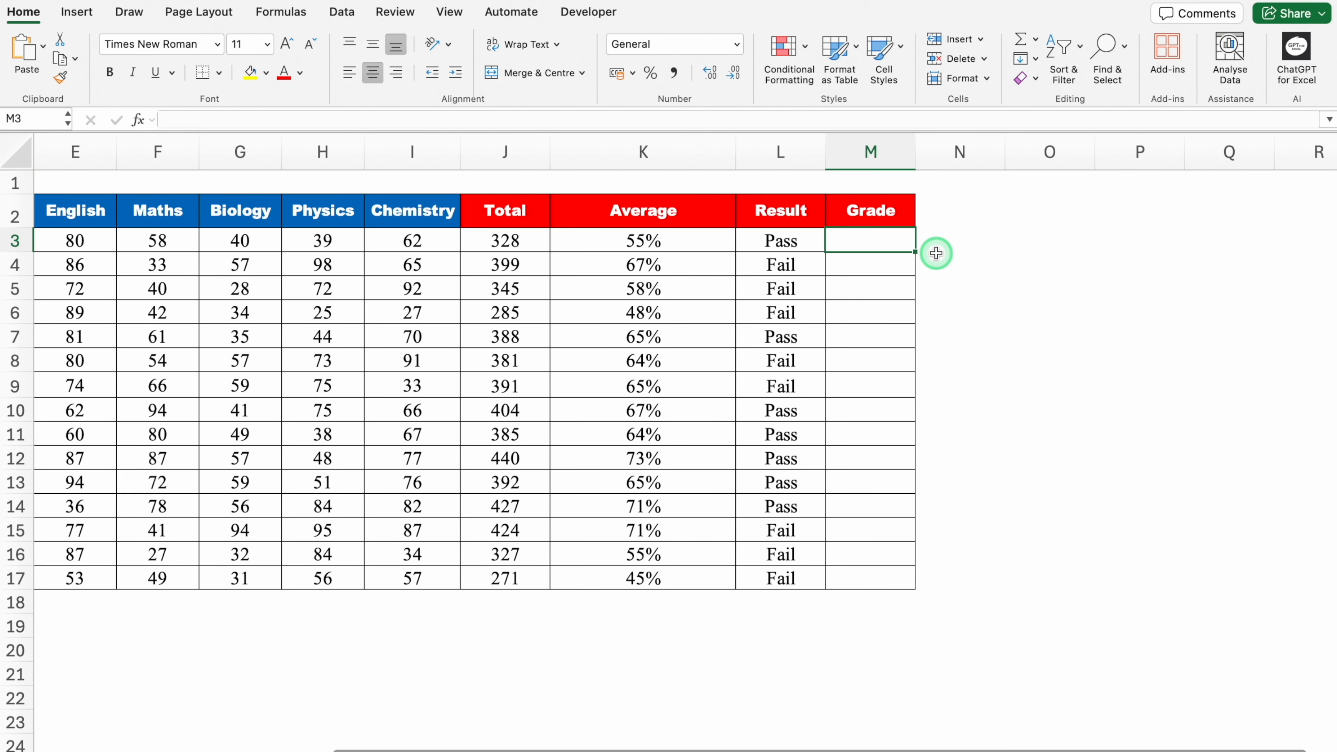
- Paste =IF(MIN(D3:I3)<35,"",IF(K3>90%,"A",IF(K3>=80%,"B",IF(K3>=70%,"C","D")))) into M3 in Excel and fill it down to M17
key("super+v")
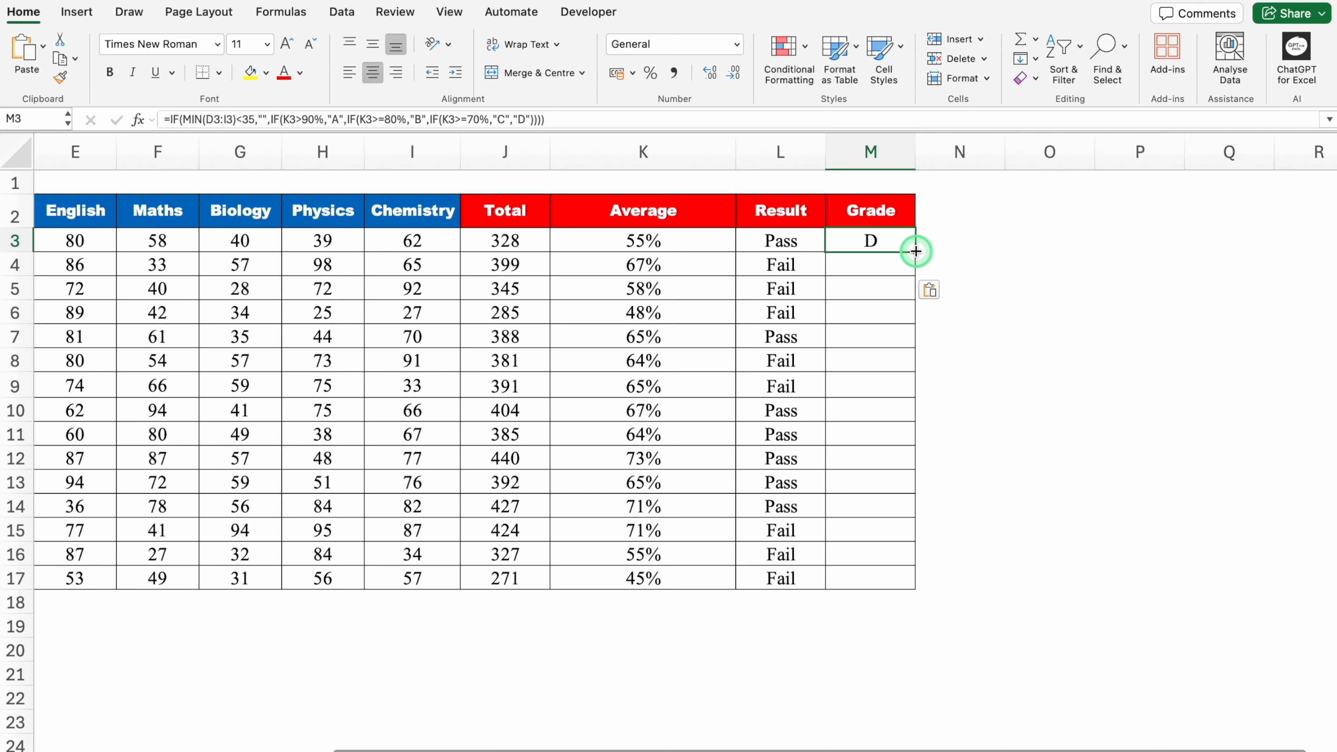
double_click(916, 252)
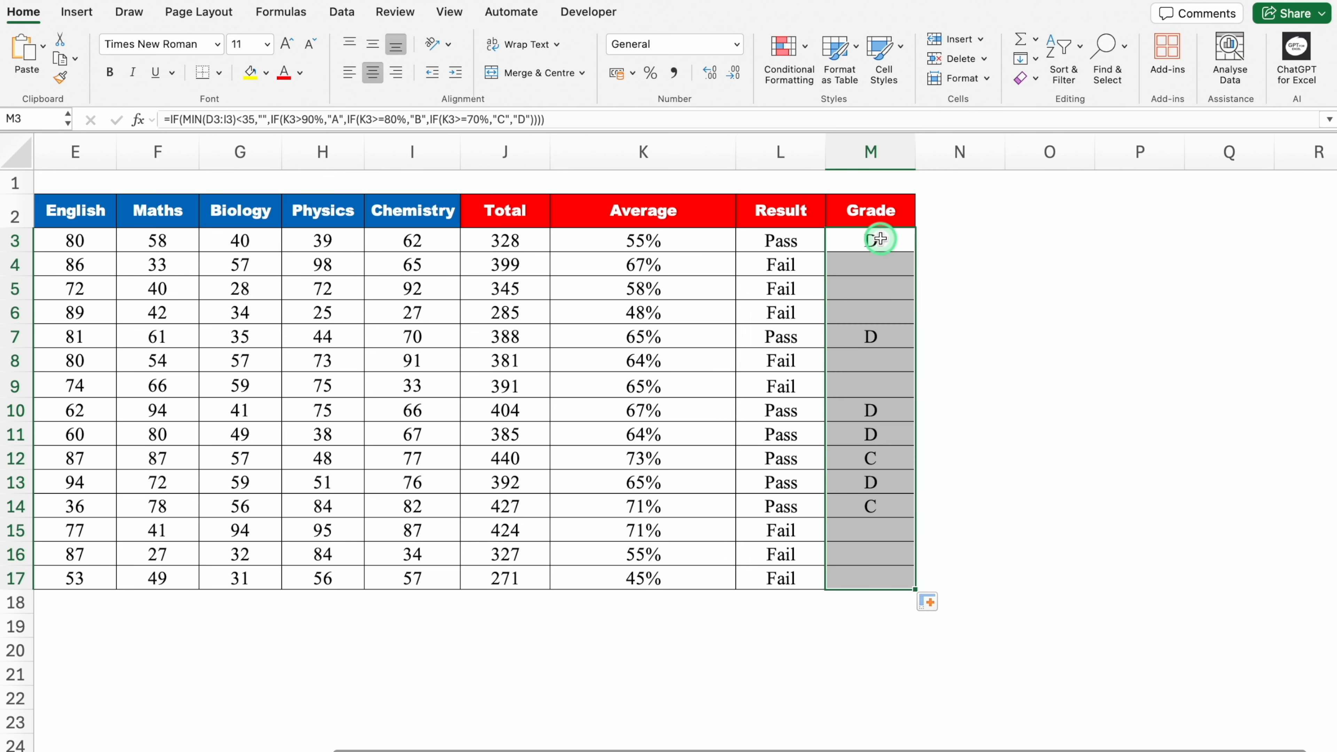
- Examine the Grade column against each student's Total, Average and Result in the marksheet
left_click(887, 262)
left_click(887, 289)
left_click(894, 316)
left_click(894, 338)
left_click(895, 364)
left_click(895, 388)
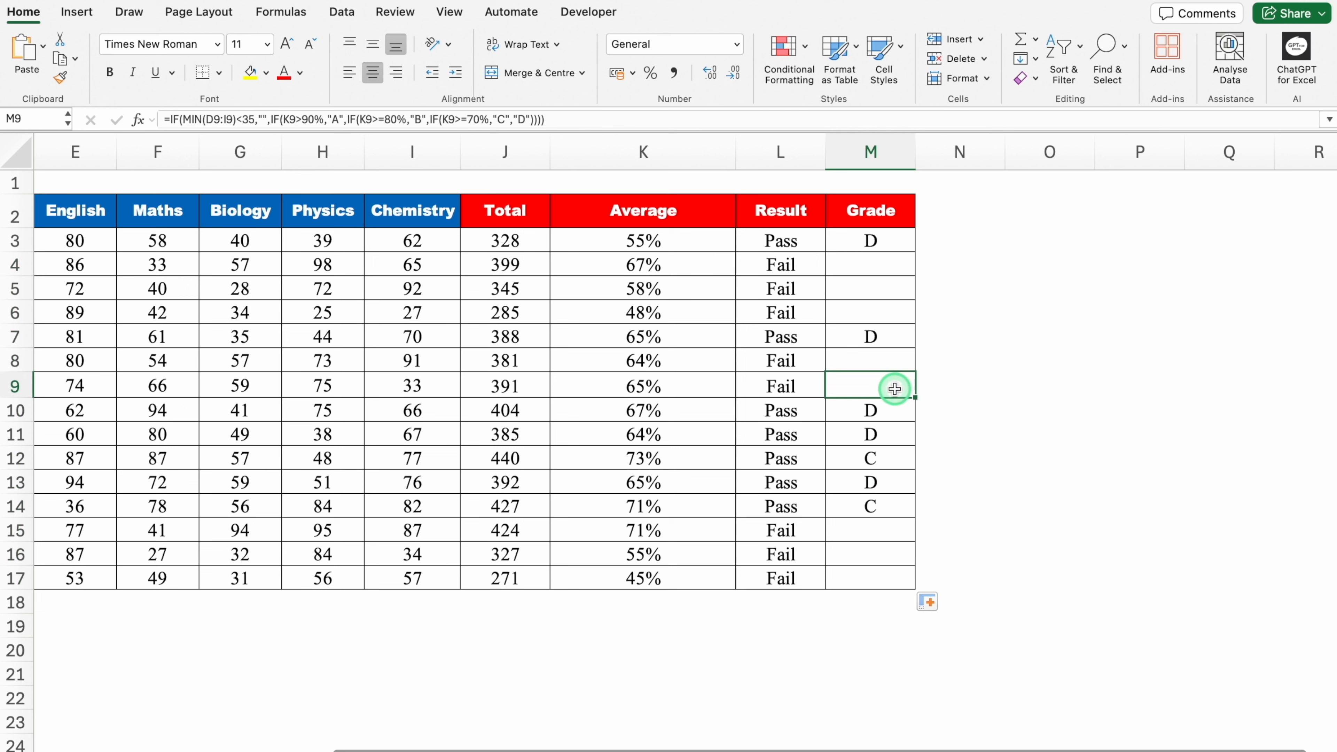
left_click(542, 245)
left_click(658, 245)
left_click(761, 246)
left_click(859, 244)
left_click(876, 275)
left_click(960, 304)
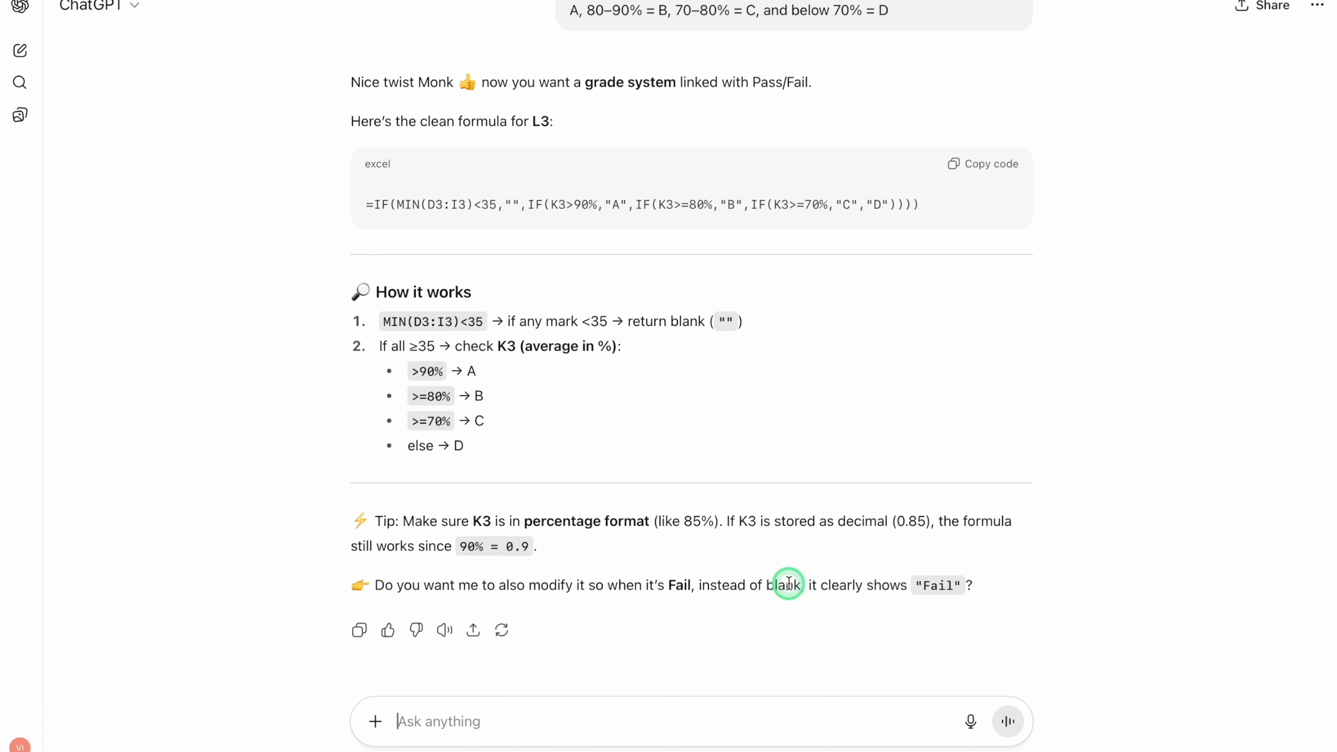
- Ask ChatGPT for VBA code to convert numbers from 1 to 50000 to text (One to 50 Thousand), and copy the generated function
key("ctrl+v")
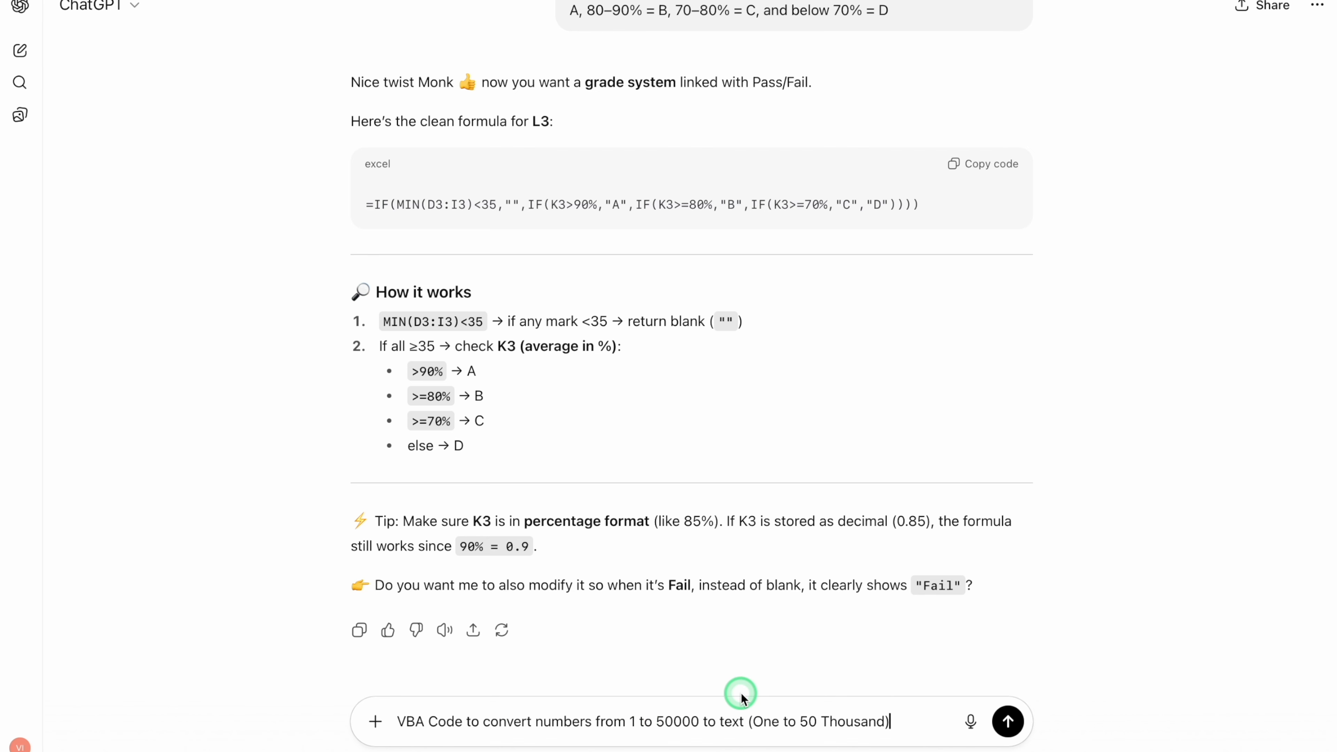
key("Return")
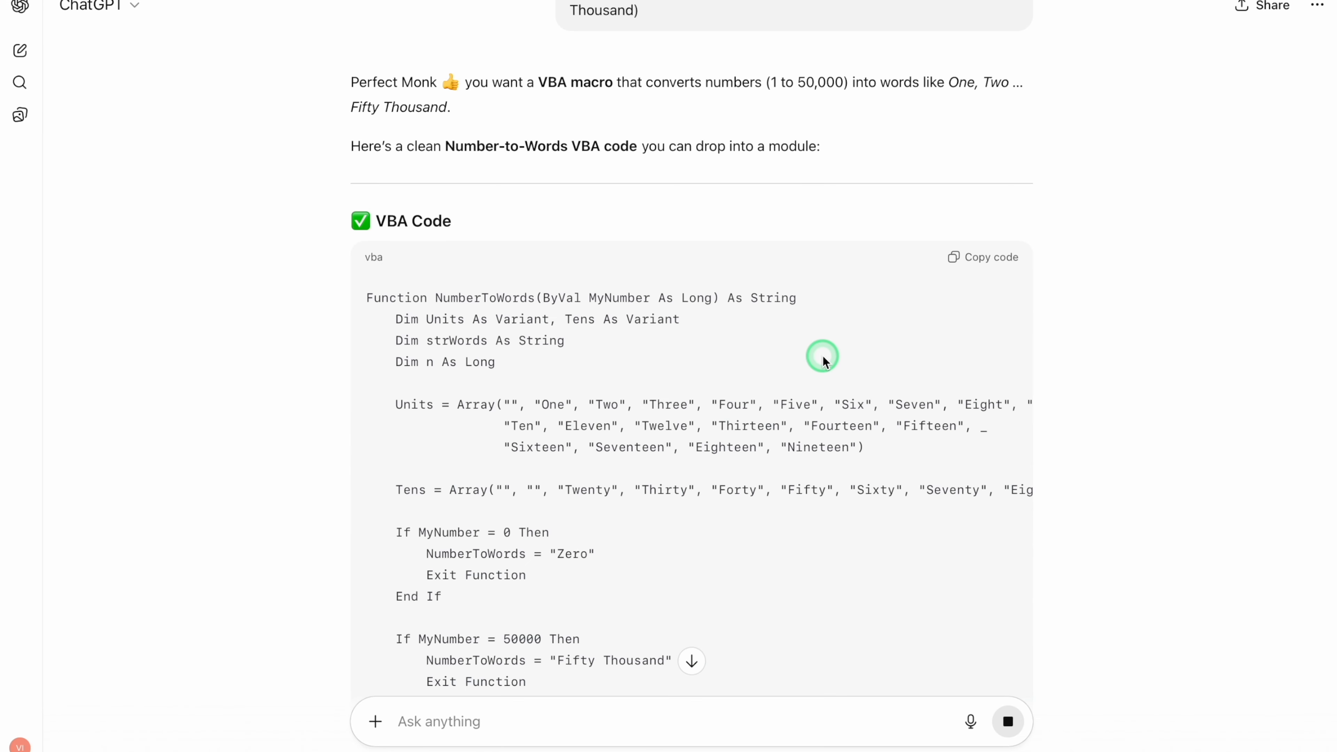
left_click(692, 660)
scroll(1165, 251, "up", 10)
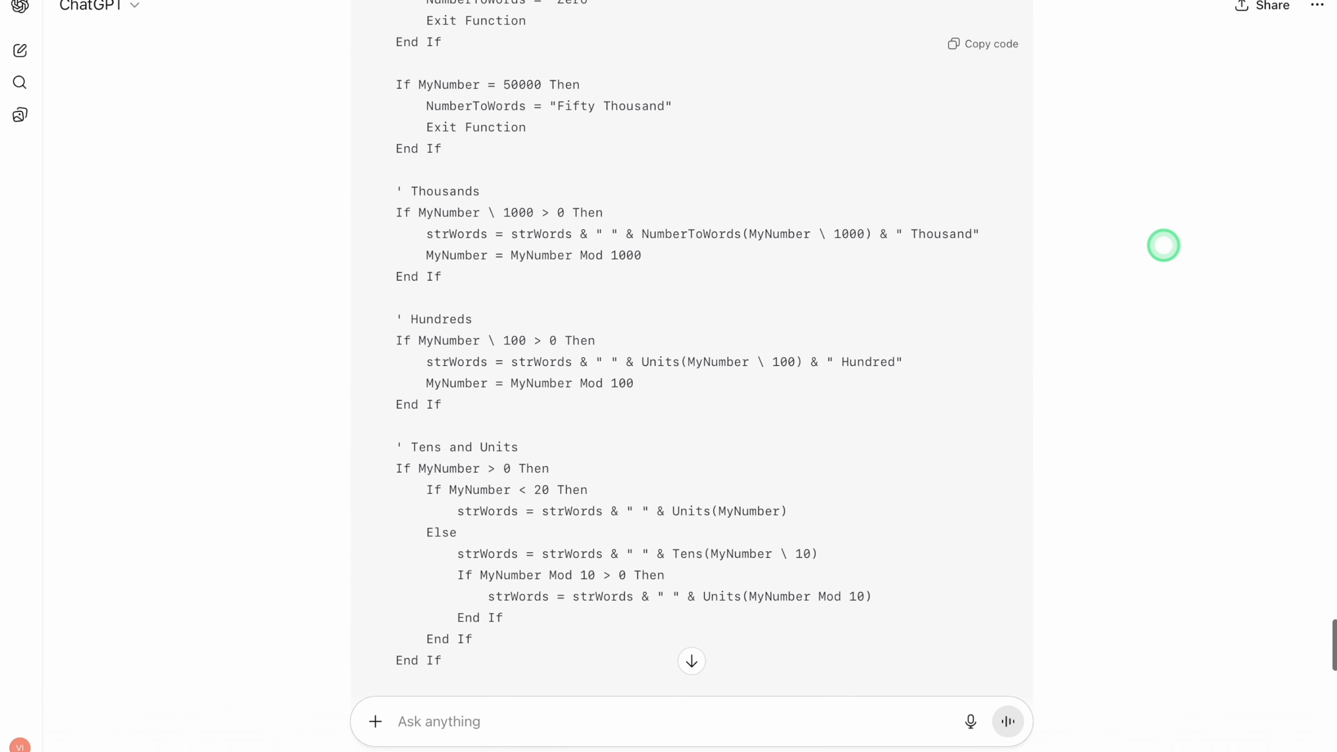
scroll(1164, 245, "down", 8)
scroll(1164, 246, "down", 1)
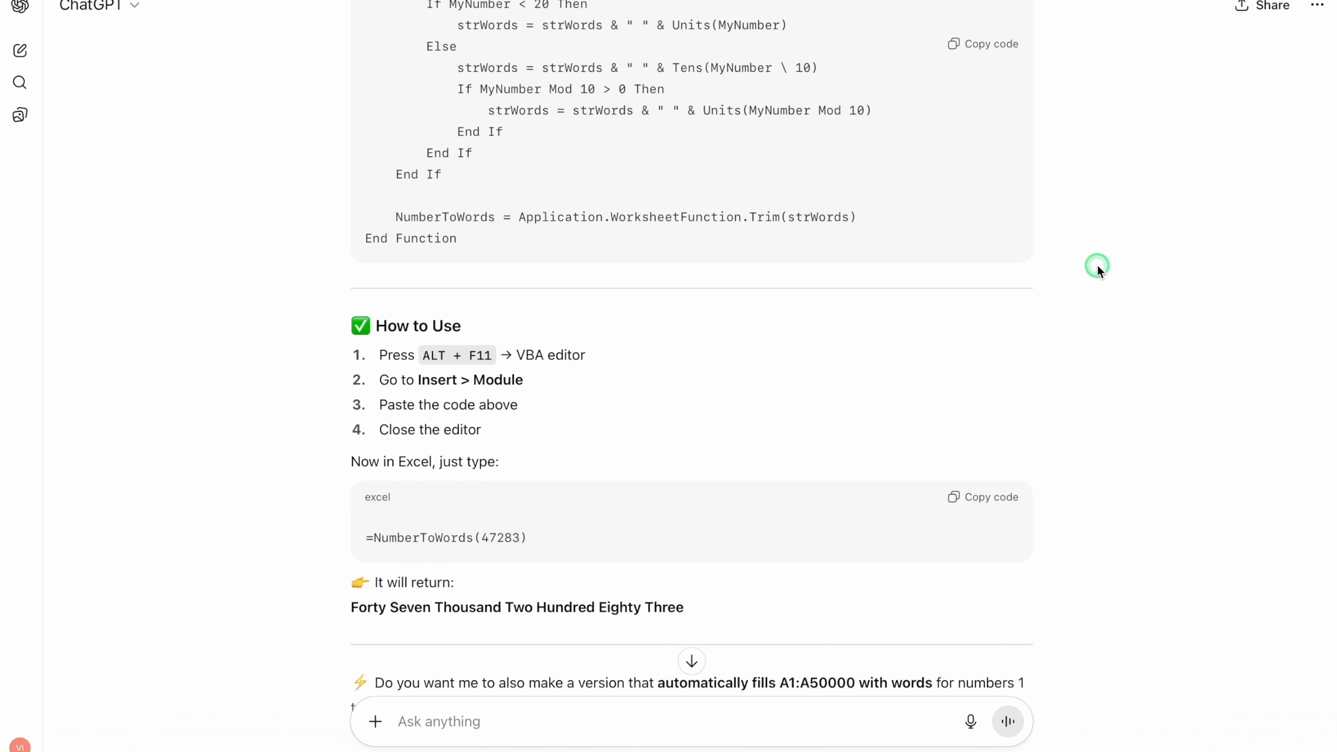
scroll(1098, 264, "up", 15)
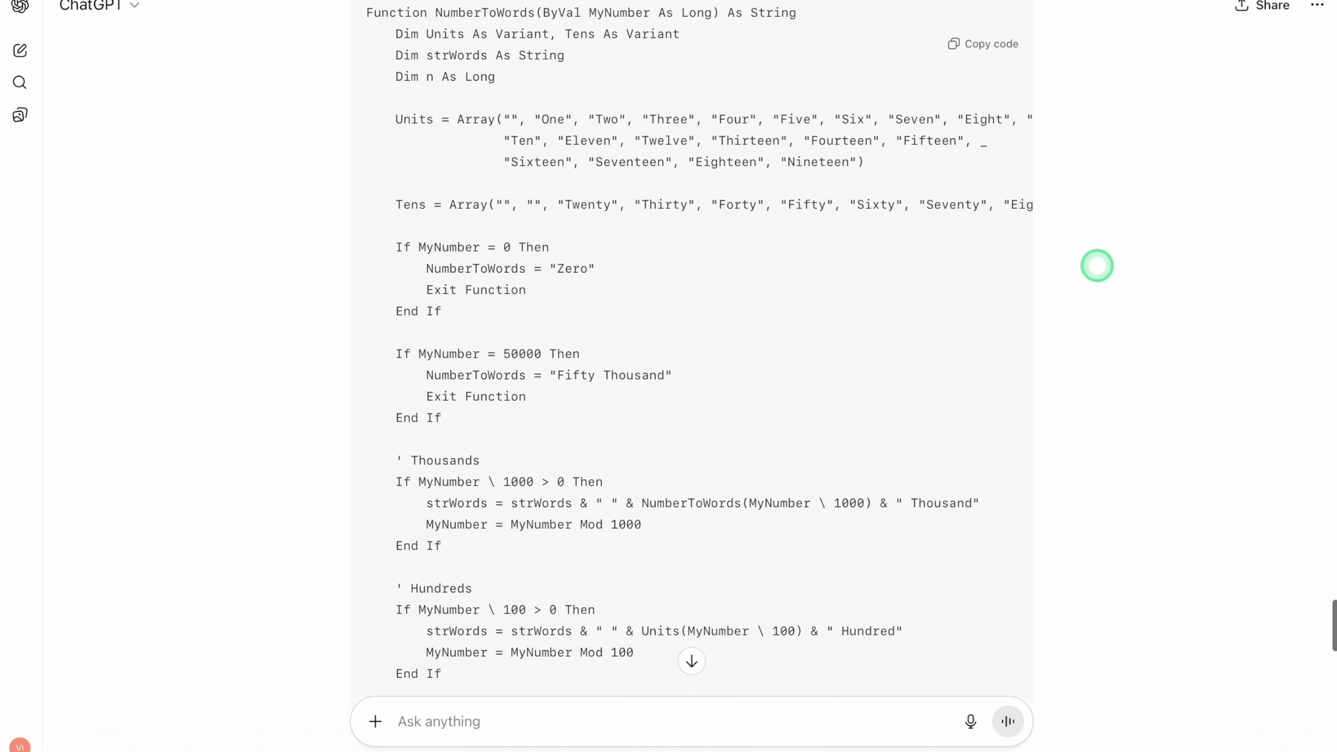
left_click(984, 42)
scroll(1115, 259, "down", 3)
scroll(1116, 258, "down", 13)
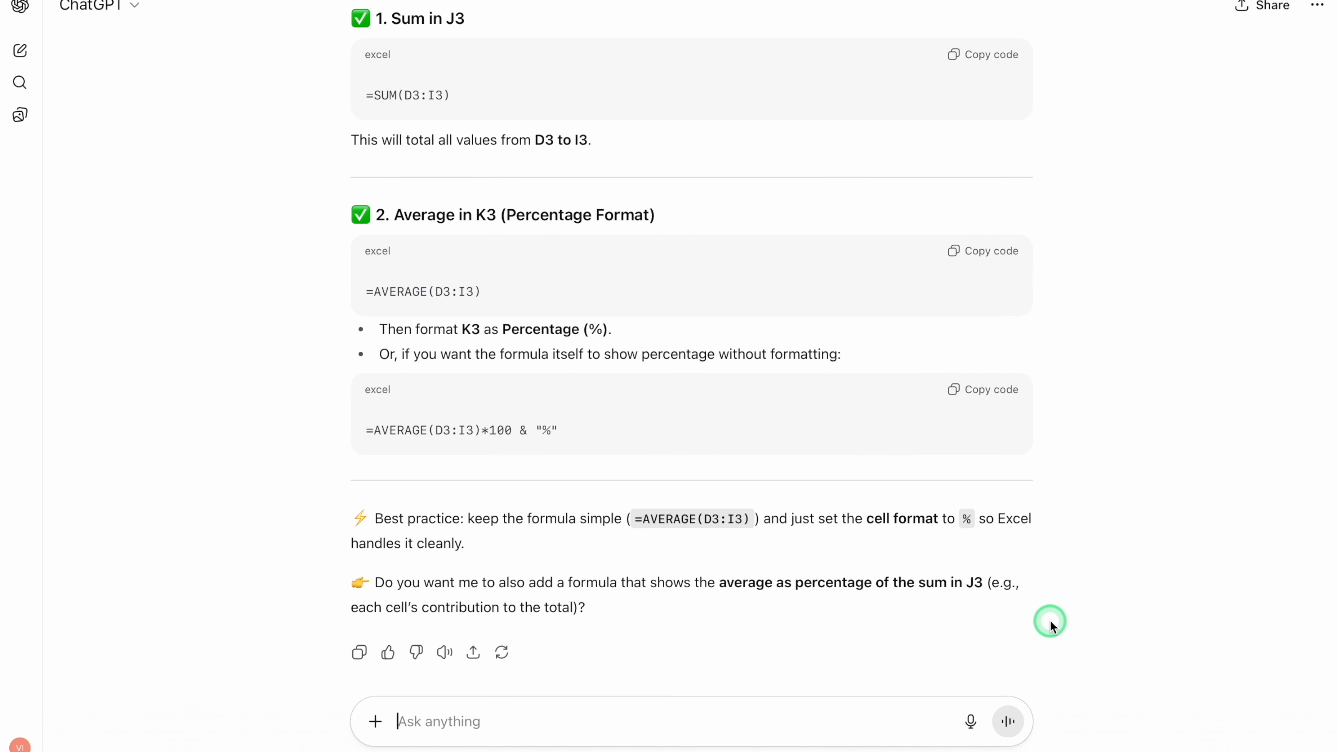
type("Range D3:I3 — if any value is less than 35 return ‘Fail’, if all values are greater than or equal to 35 return ‘Pass’ with the result in L3")
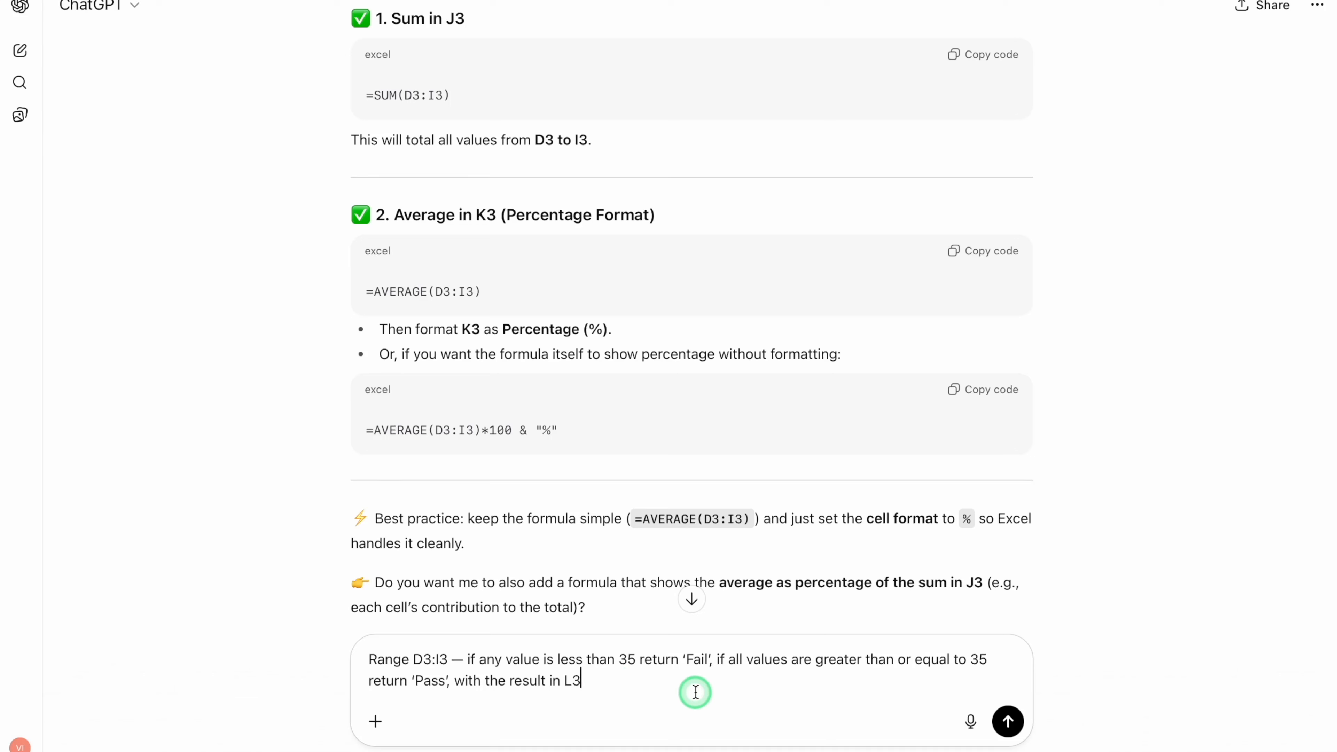
key("Return")
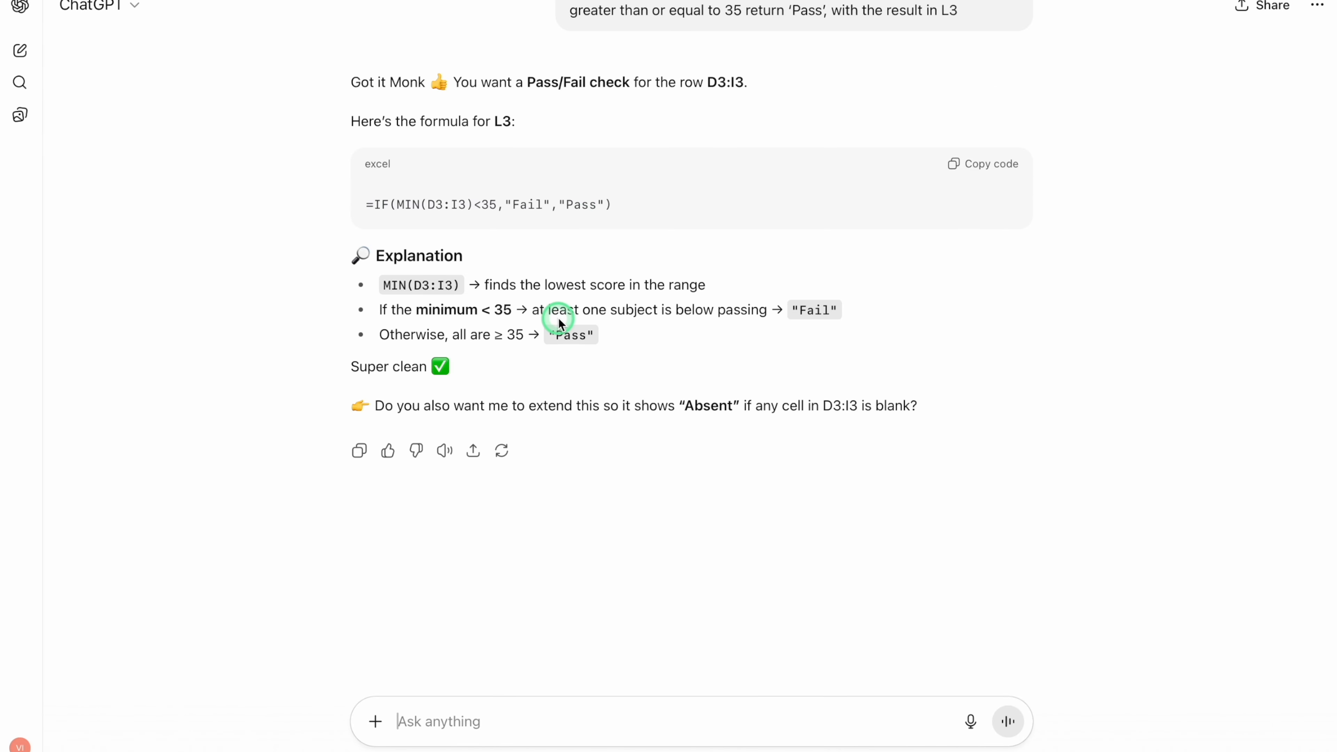
left_click(997, 167)
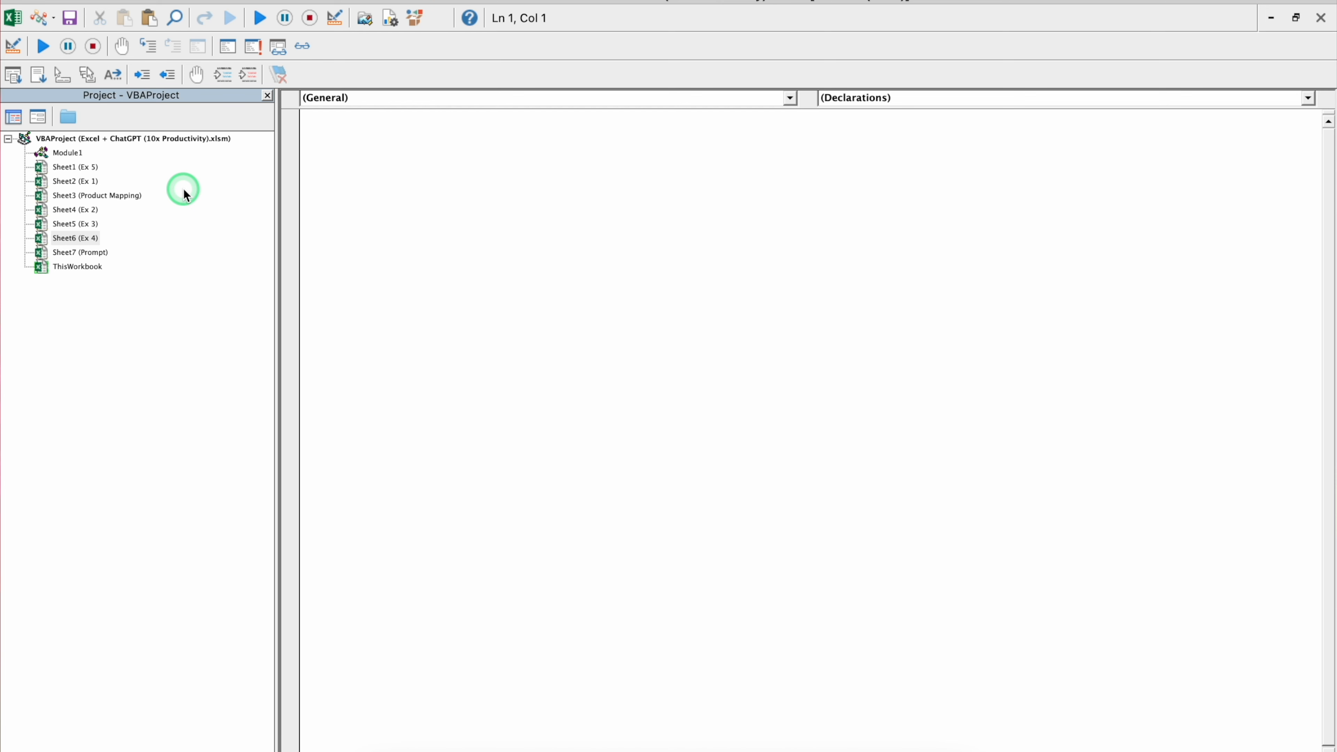
- Insert a new module into the workbook's VBA project and paste the NumberToWords function code into it
left_click(41, 19)
left_click(348, 123)
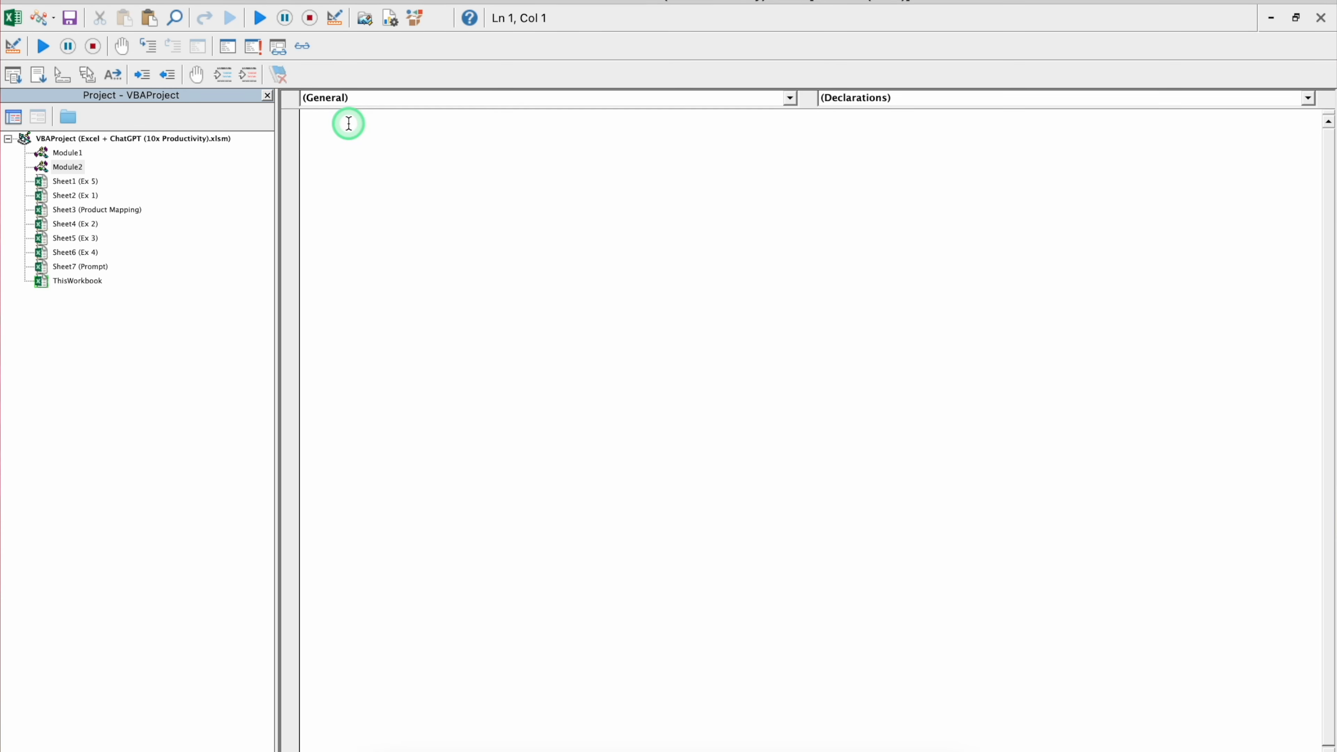
key("ctrl+v")
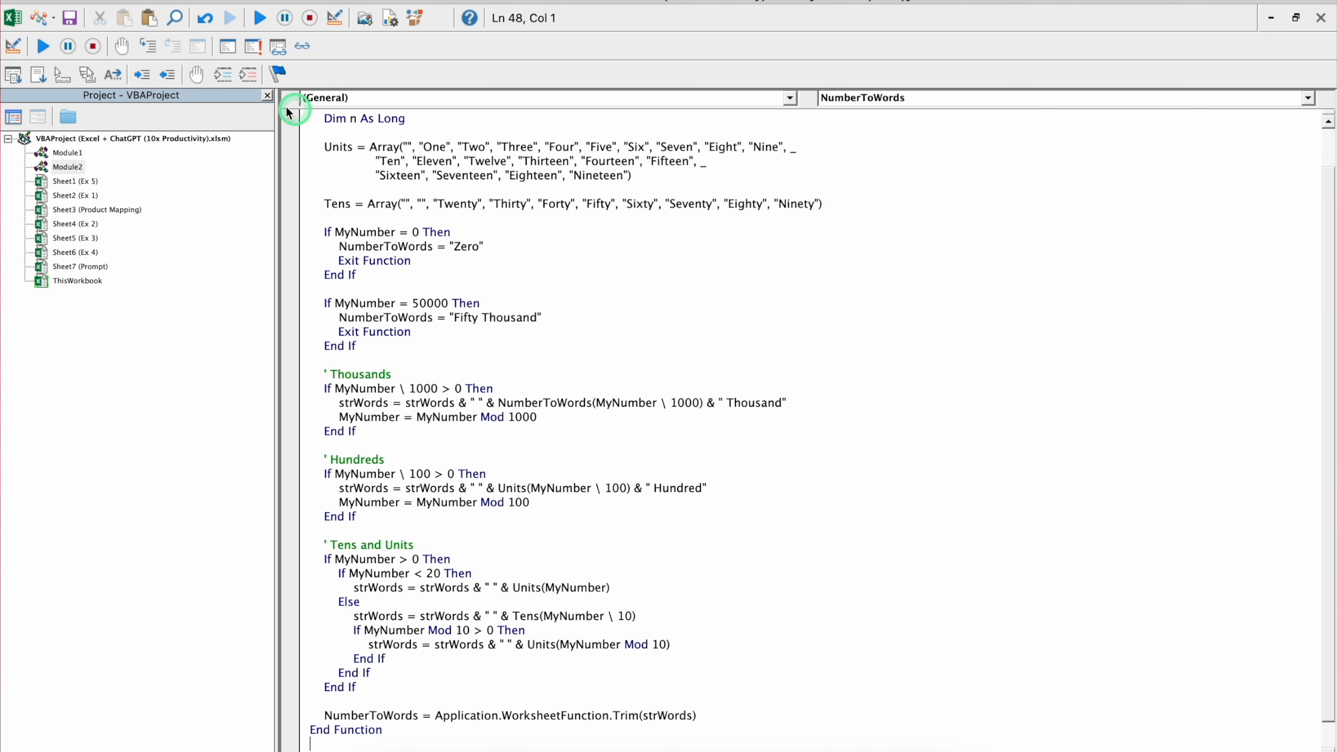
- Leave the VBA editor and copy ChatGPT's example formula =NumberToWords(47283) into G3 of the Salary in Words column
left_click(16, 19)
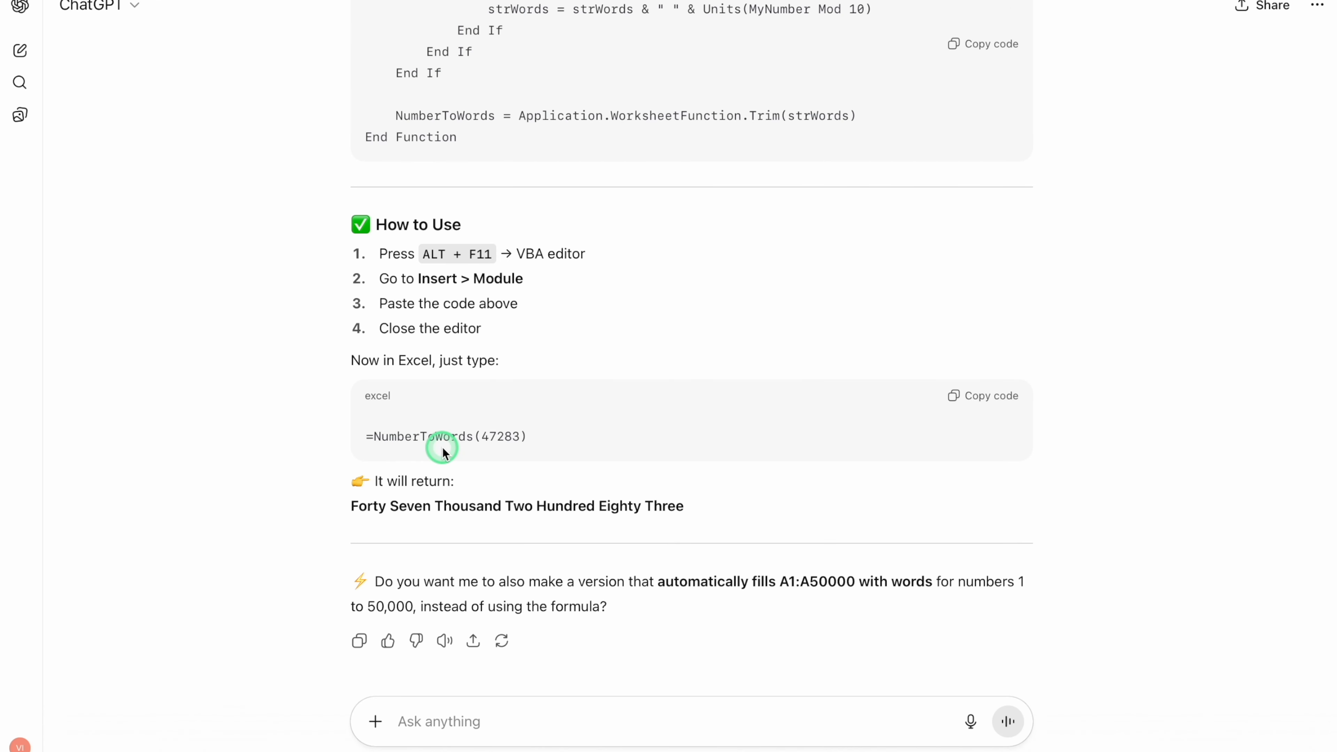
left_click(986, 400)
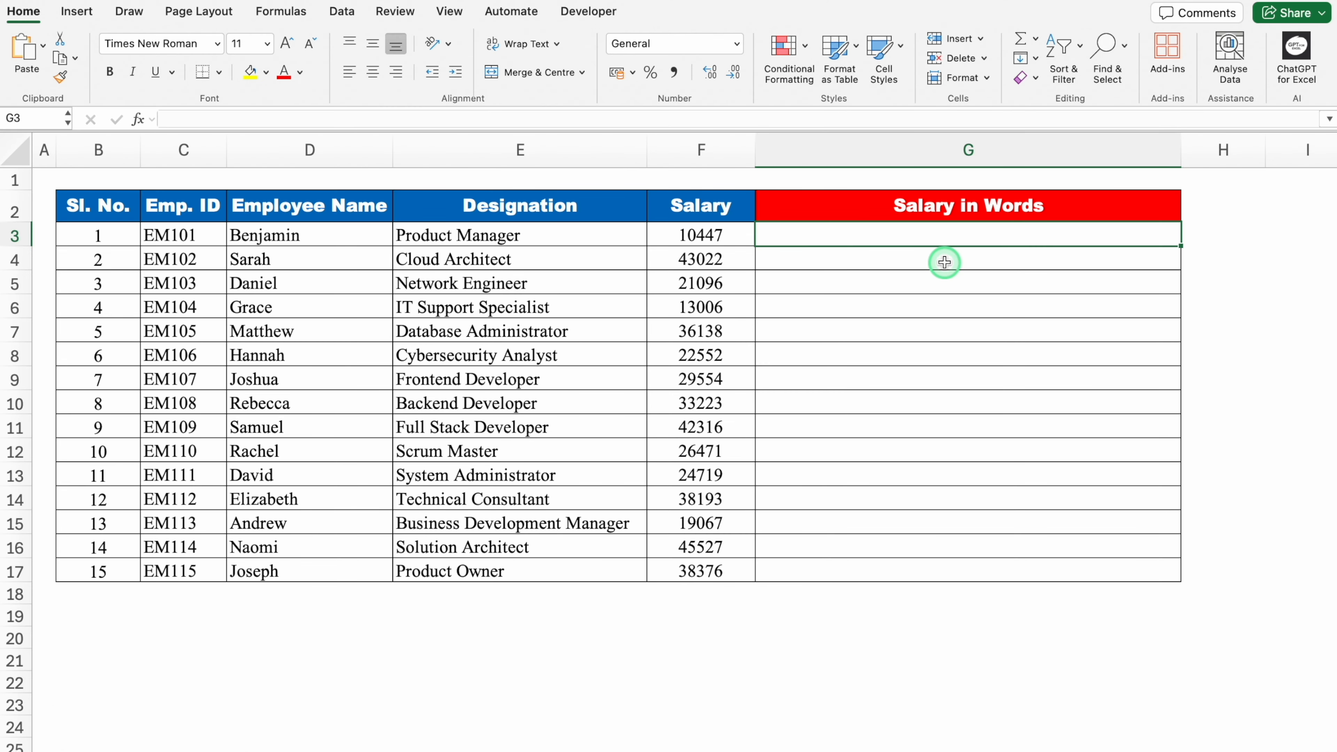
key("ctrl+v")
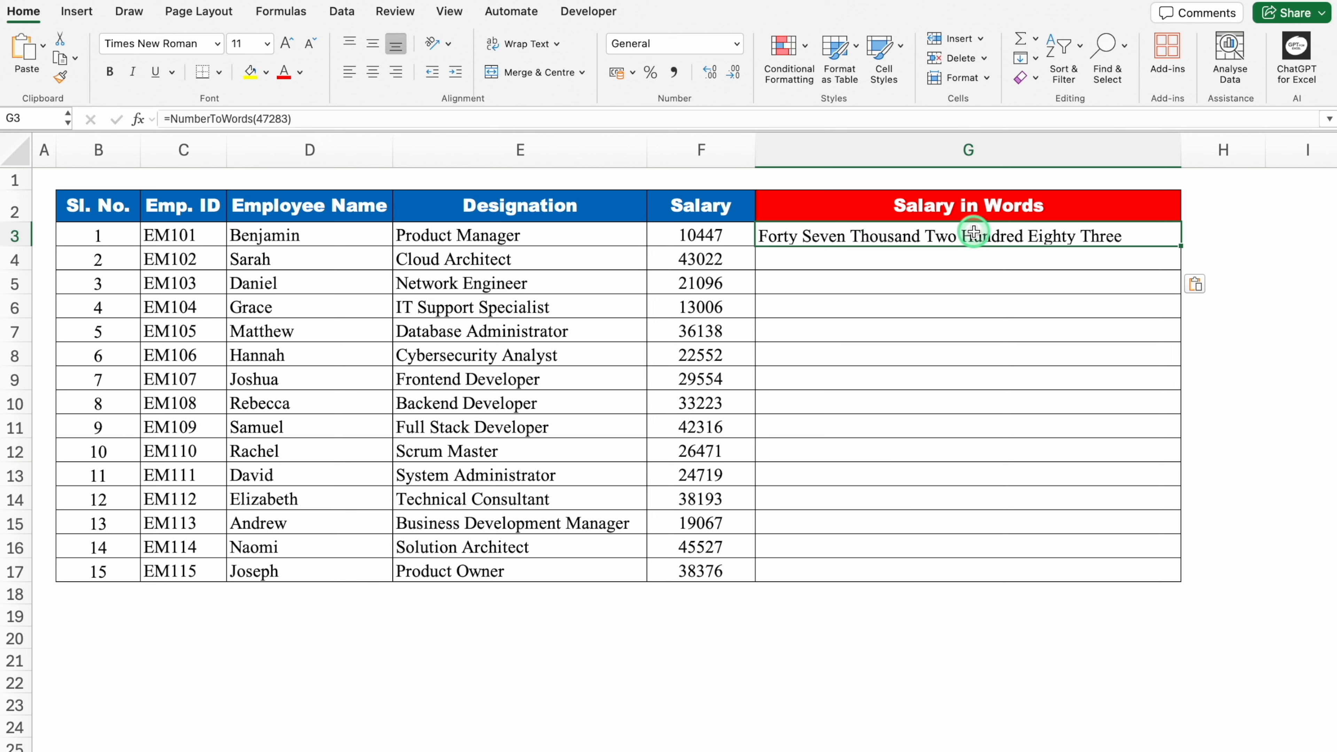
- Replace the fixed number in G3's formula with the salary cell, making it =NumberToWords(F3)
double_click(1043, 235)
left_click(945, 236)
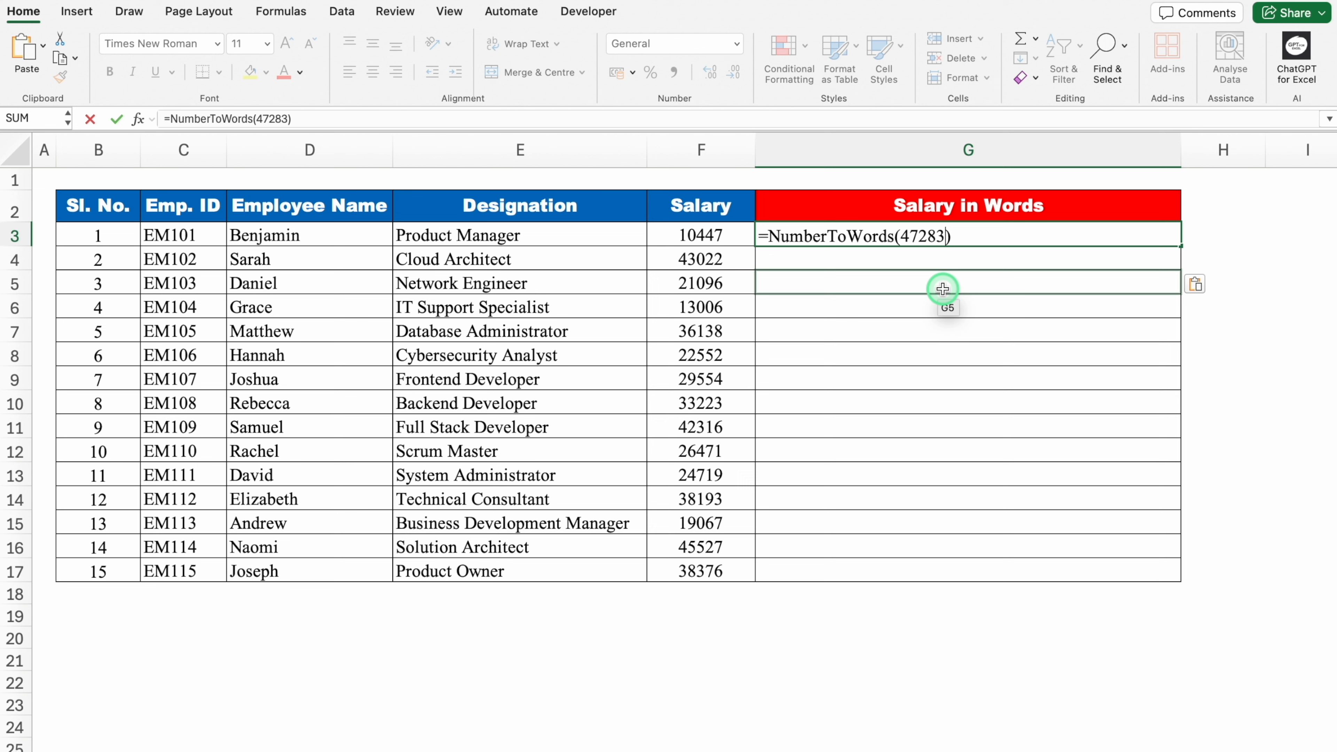
key("BackSpace")
key("BackSpace")
key("BackSpace")
key("BackSpace")
key("BackSpace")
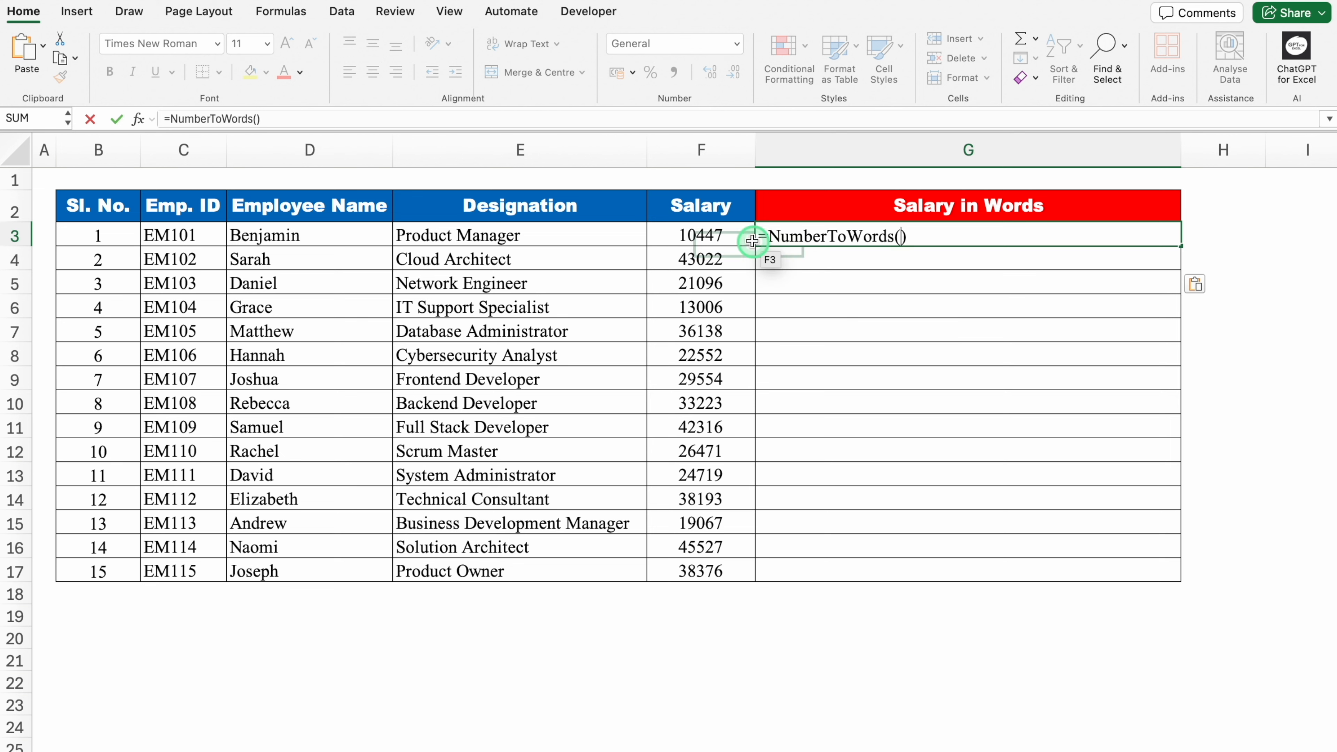
left_click(738, 235)
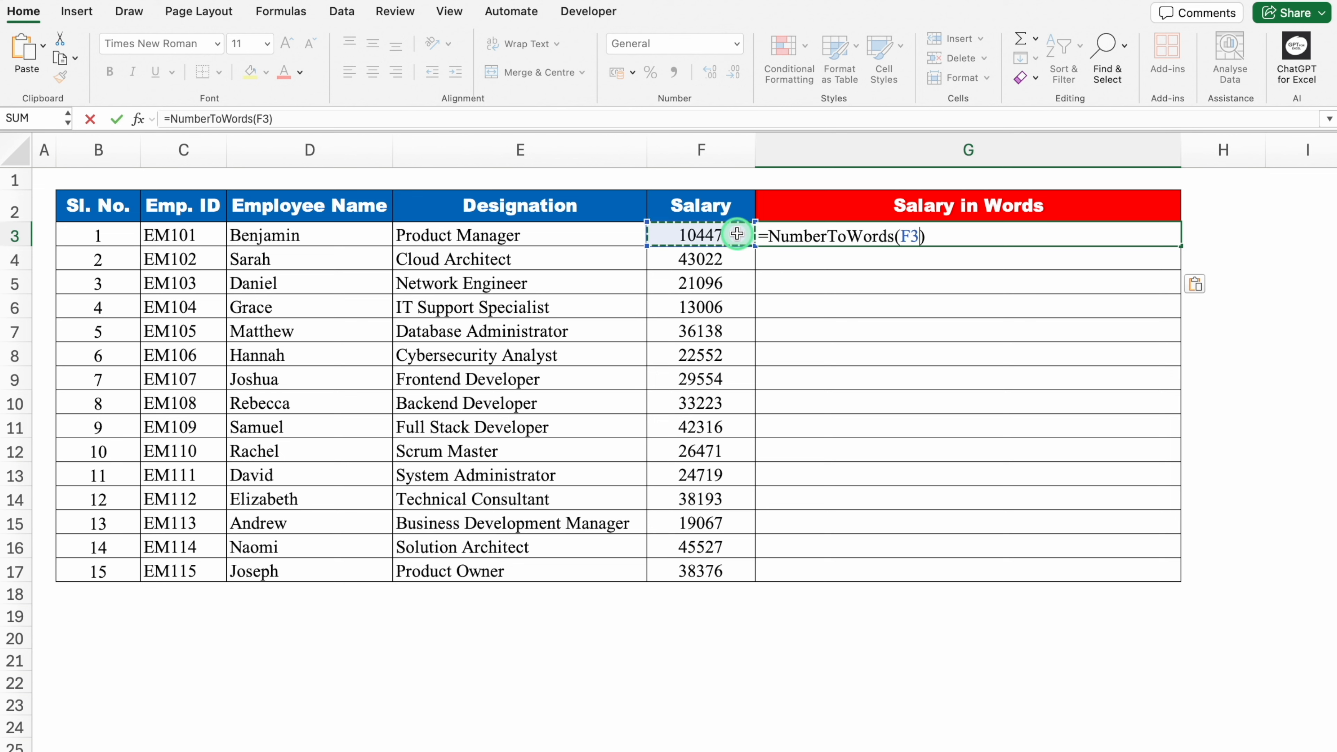
key("Return")
left_click(812, 234)
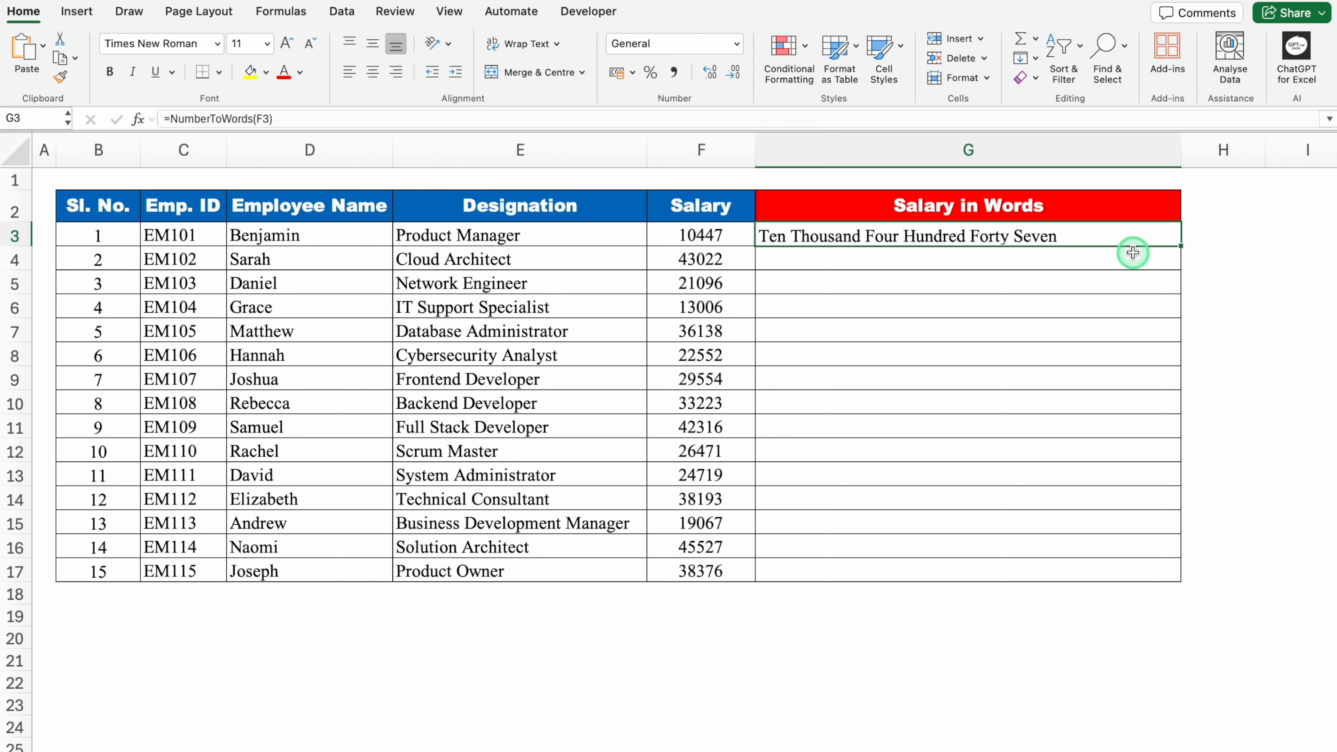
- Fill the NumberToWords formula from G3 down the Salary in Words column to G17
double_click(1182, 246)
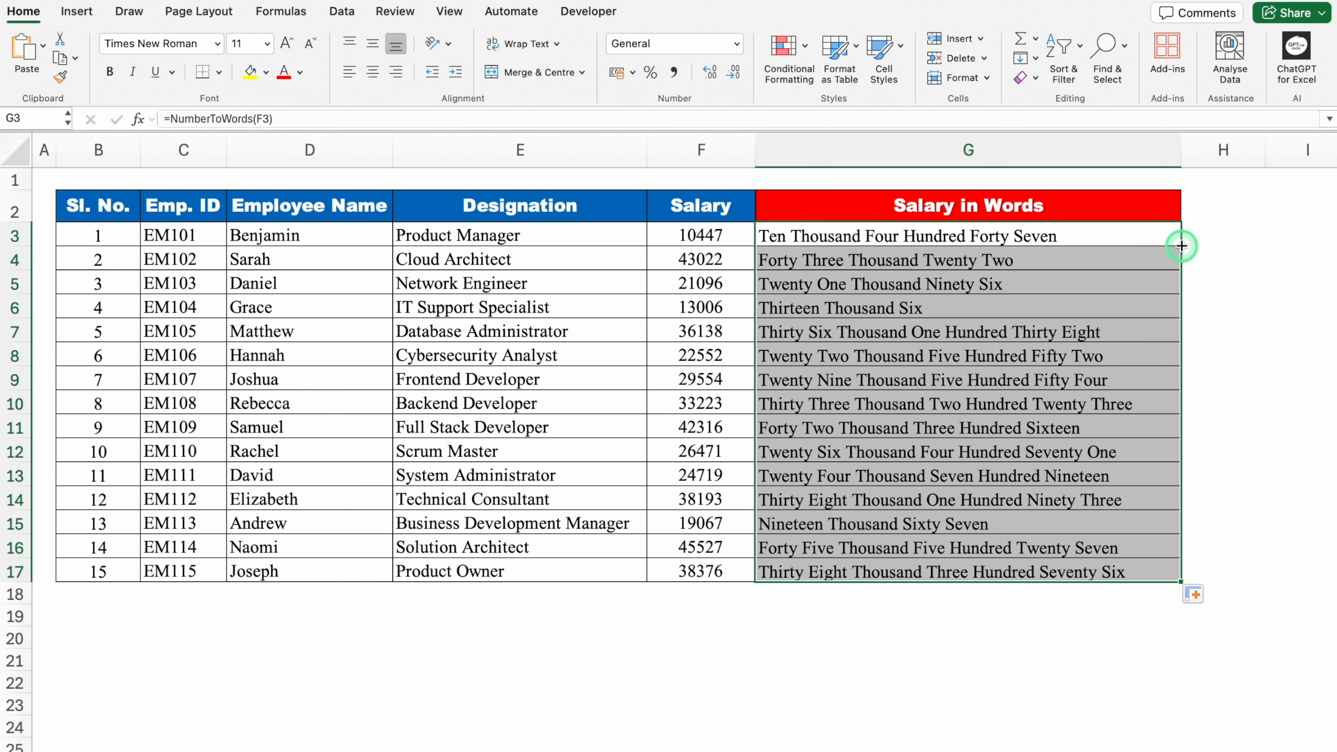
left_click(743, 239)
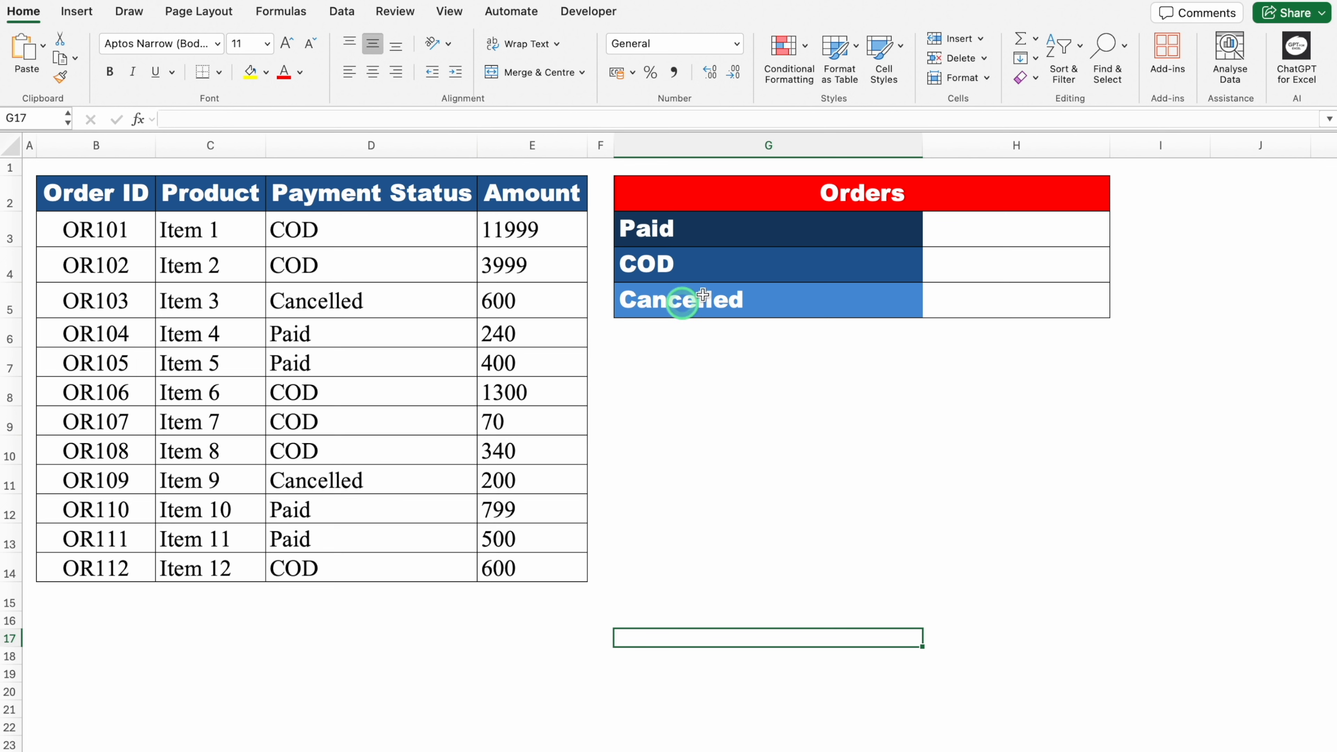
left_click(972, 227)
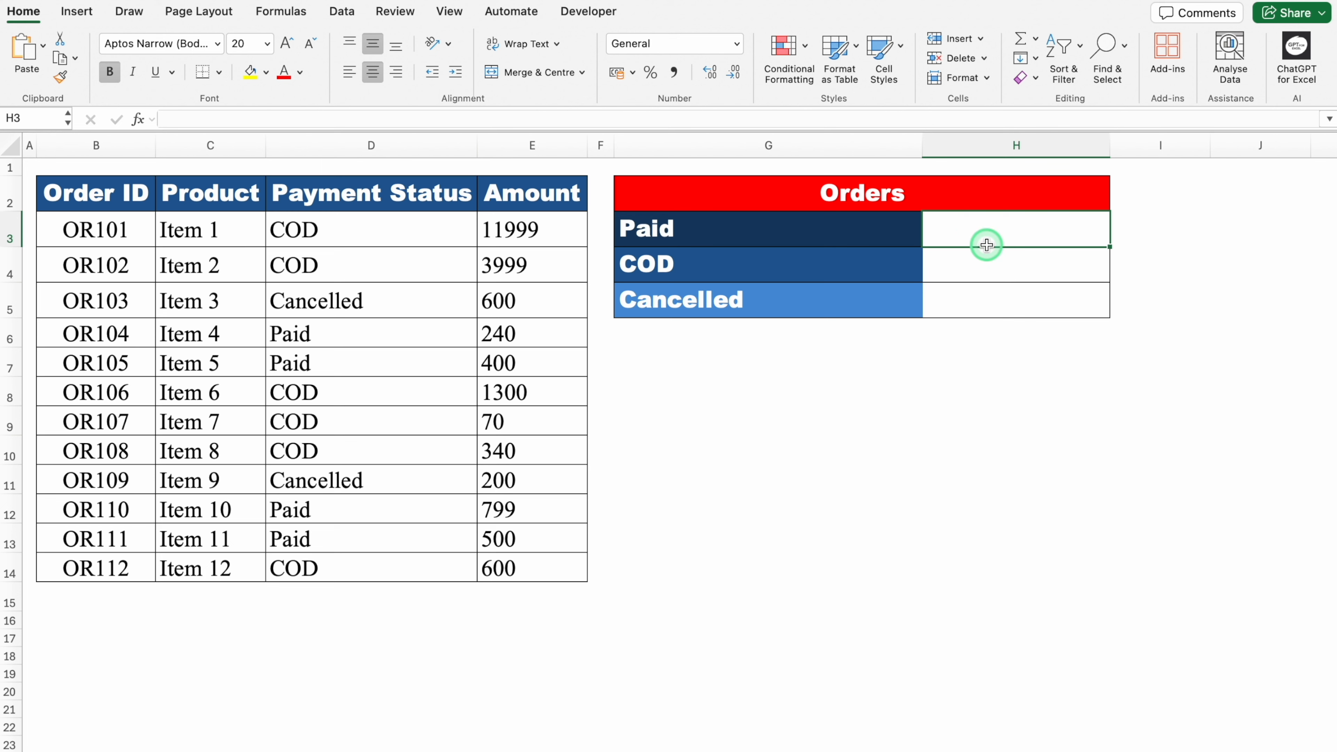
left_click(995, 266)
left_click(1016, 301)
left_click(989, 227)
left_click(1006, 260)
left_click(1010, 296)
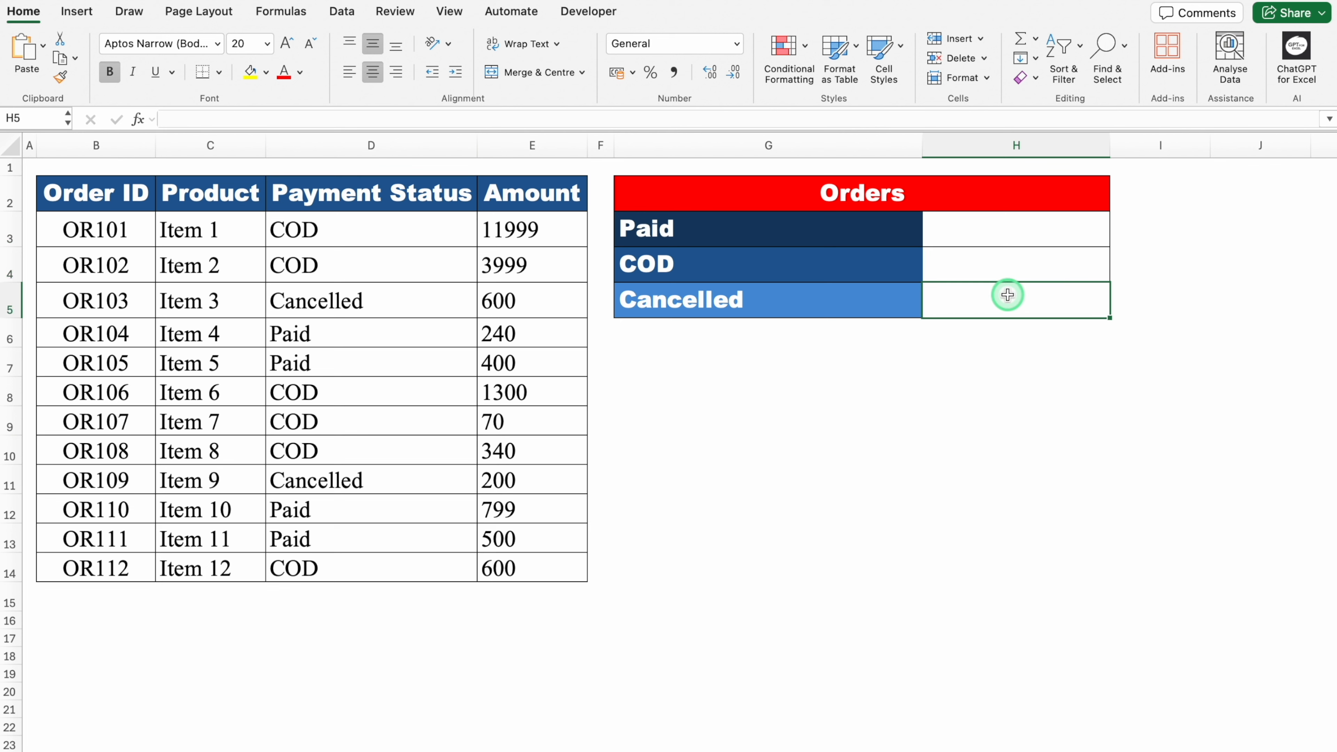
left_click(952, 391)
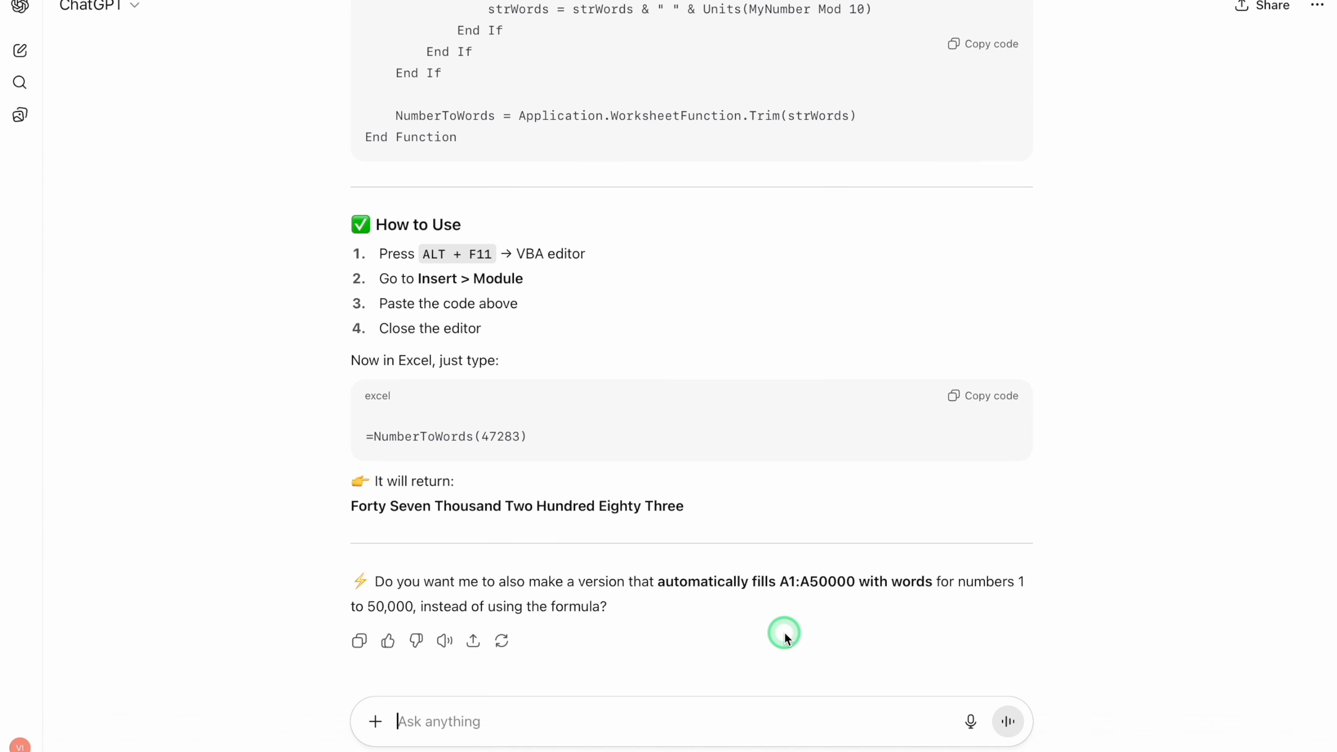
- Ask ChatGPT for a column H formula counting Paid, COD and Cancelled (G3:G5) in column D, and copy the suggested COUNTIF formula
key("super+v")
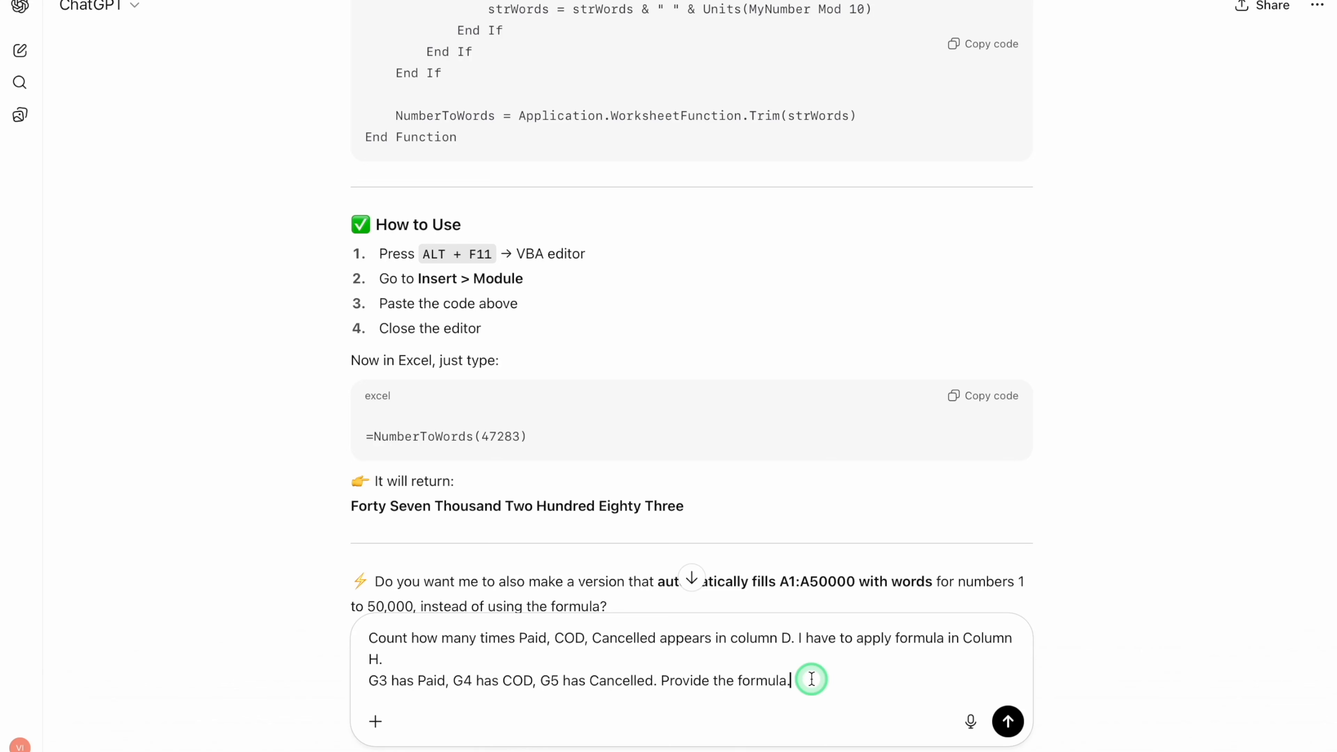
key("Return")
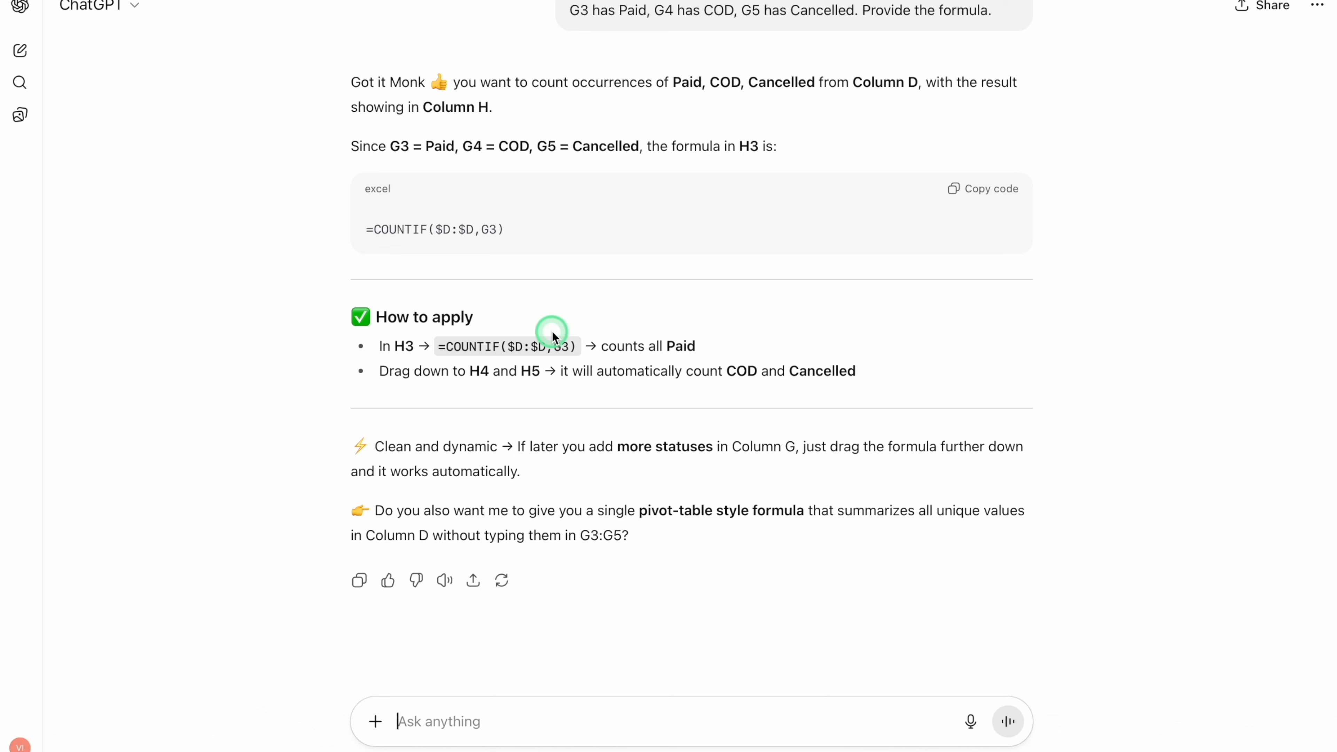
left_click(992, 191)
- Paste =COUNTIF($D:$D,G3) into H3 of the Orders table in Excel and fill it down to H5
left_click(999, 233)
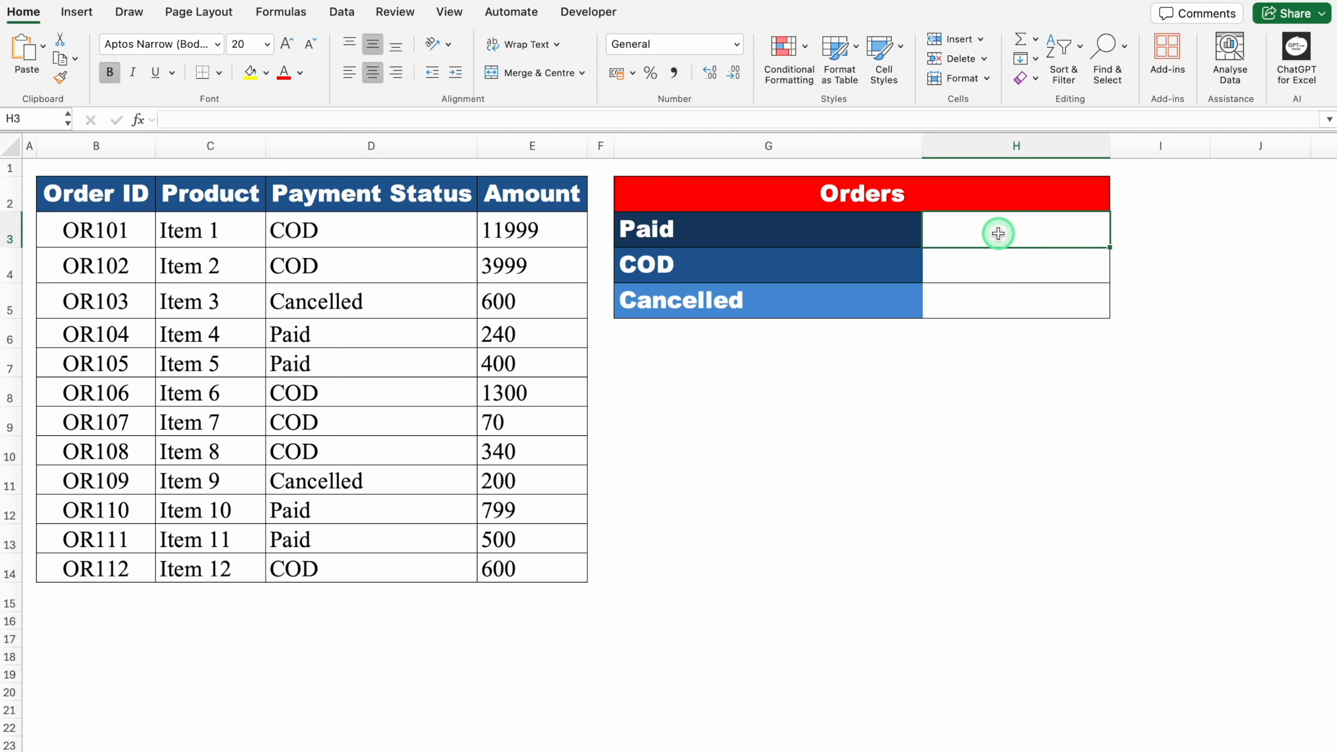
key("super+v")
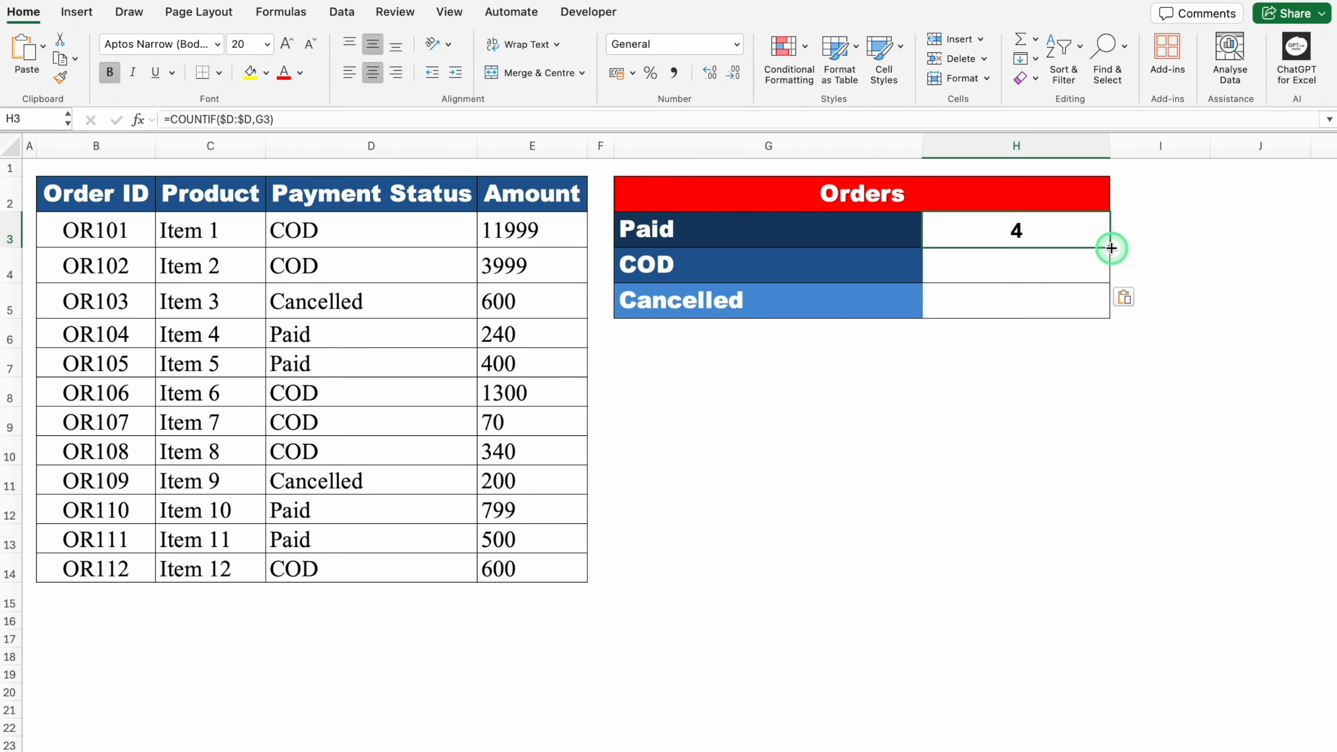
double_click(1111, 248)
left_click(1007, 229)
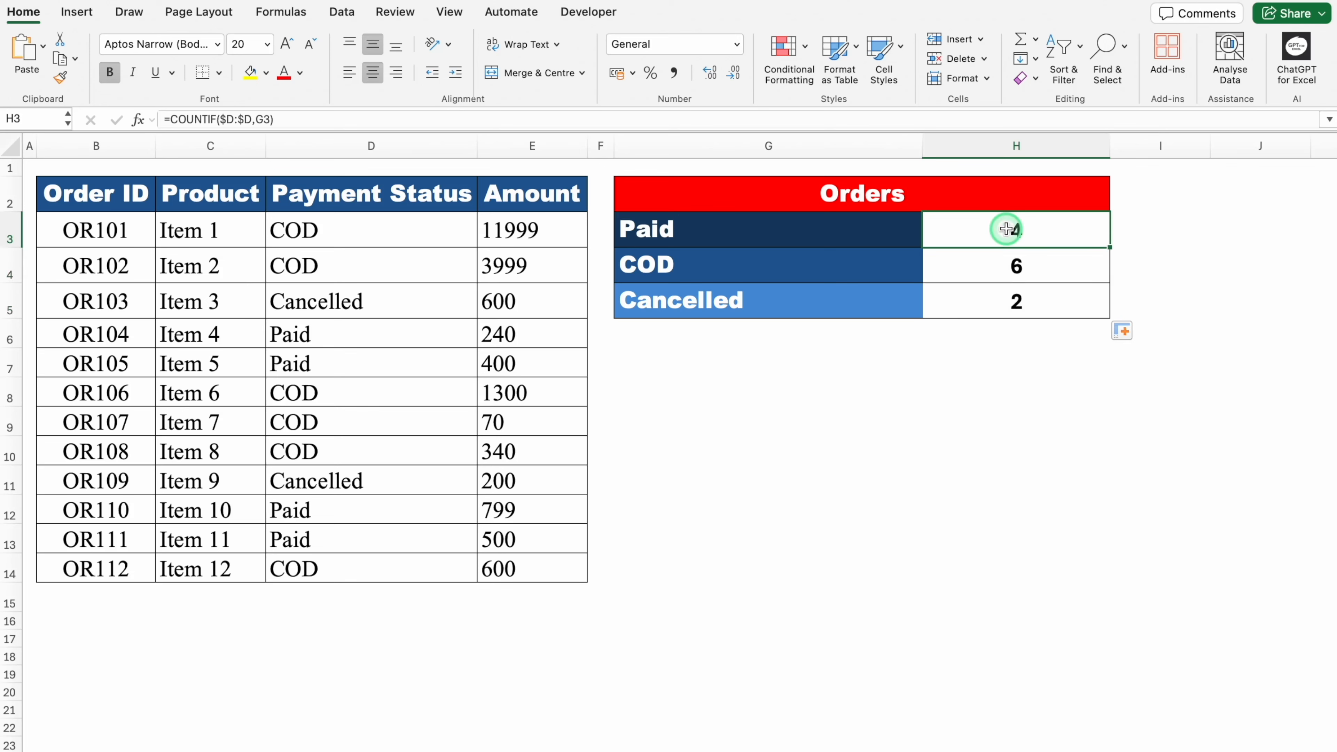
left_click(1012, 267)
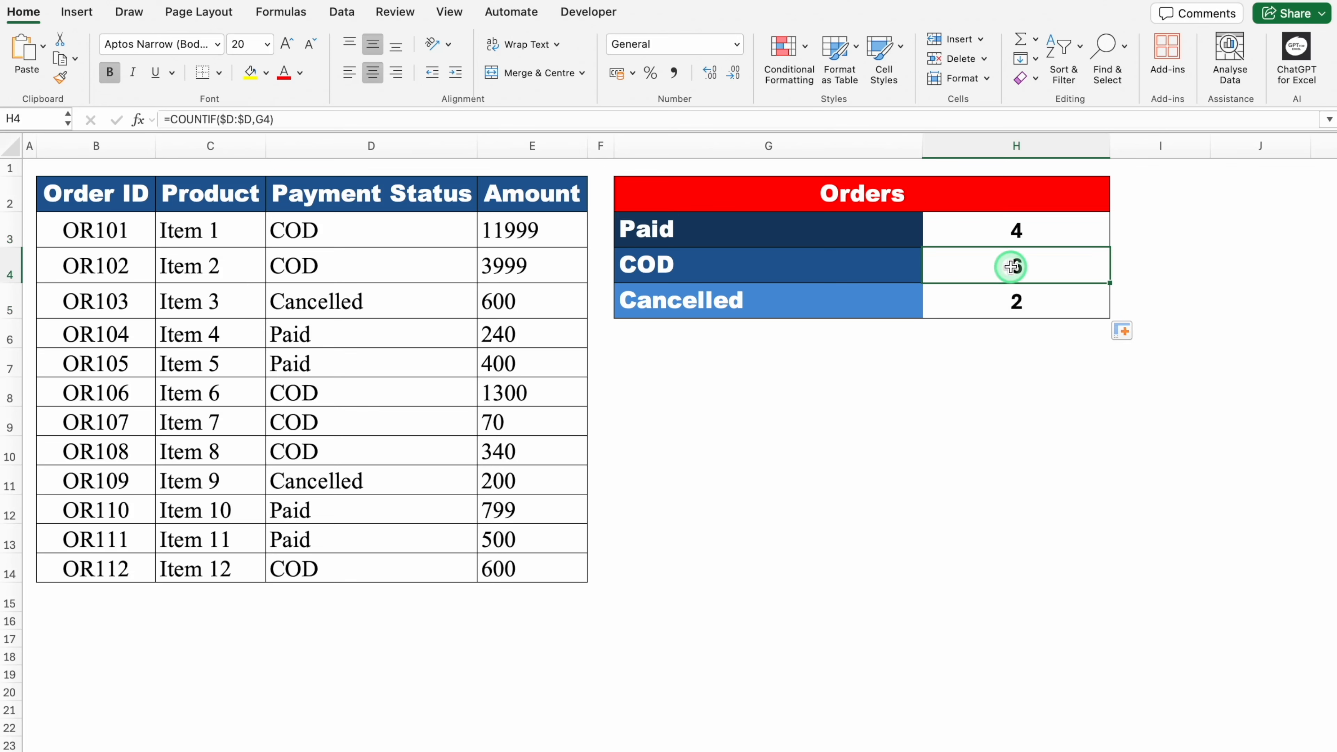
left_click(1023, 298)
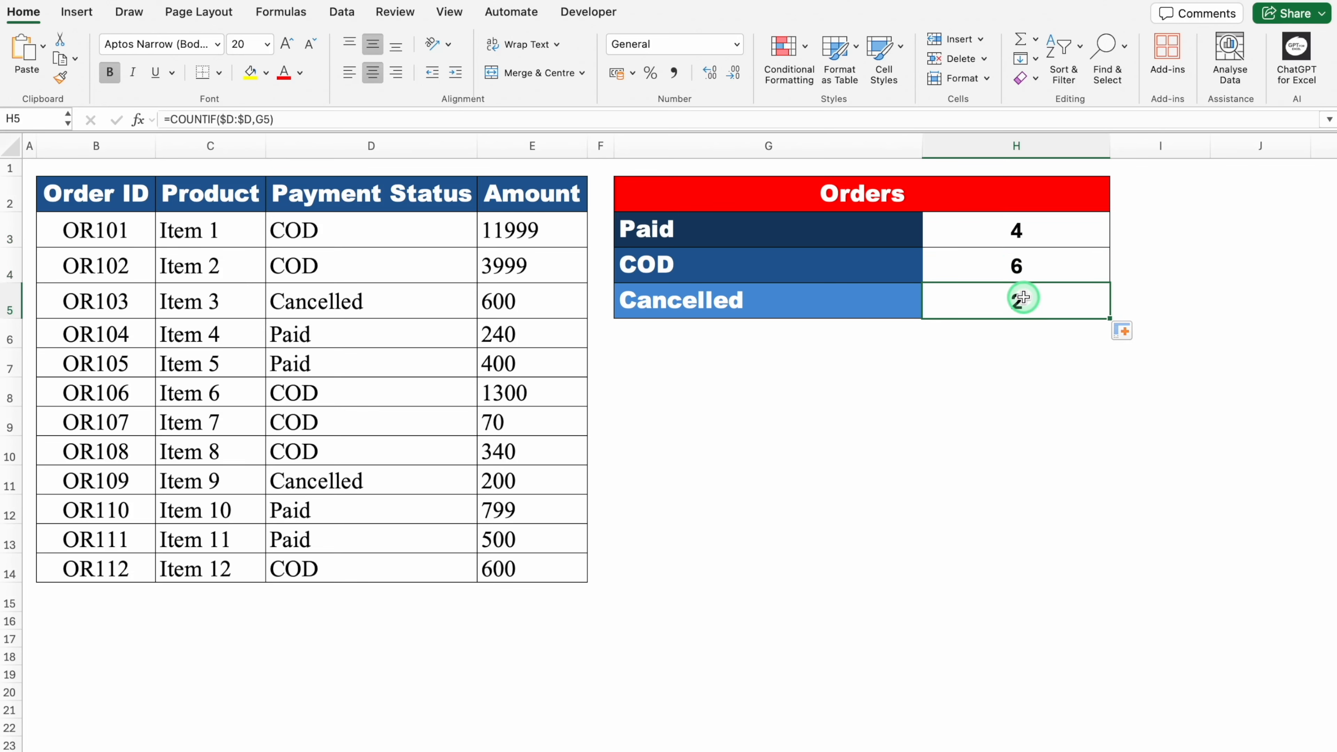
- Test the order counts by filling COD from D3 down the Payment Status column, and undo the fill
left_click(443, 234)
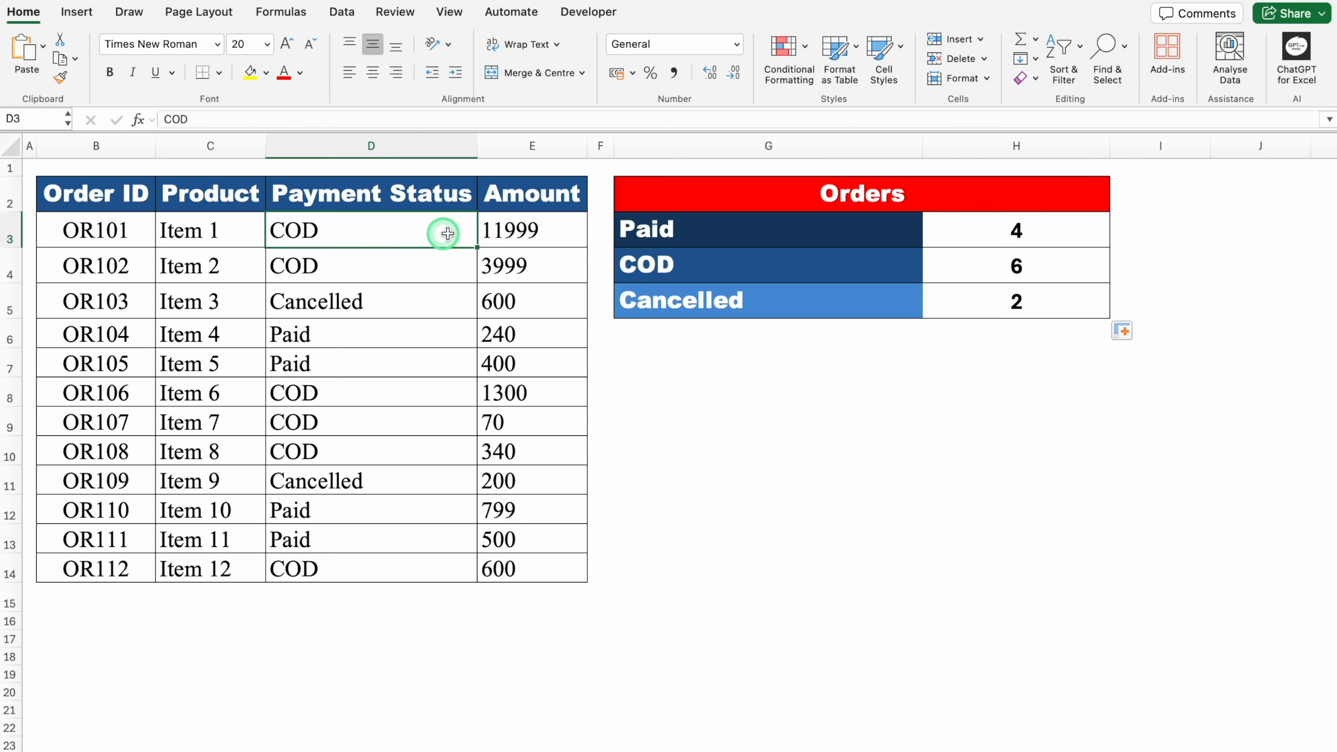
double_click(476, 247)
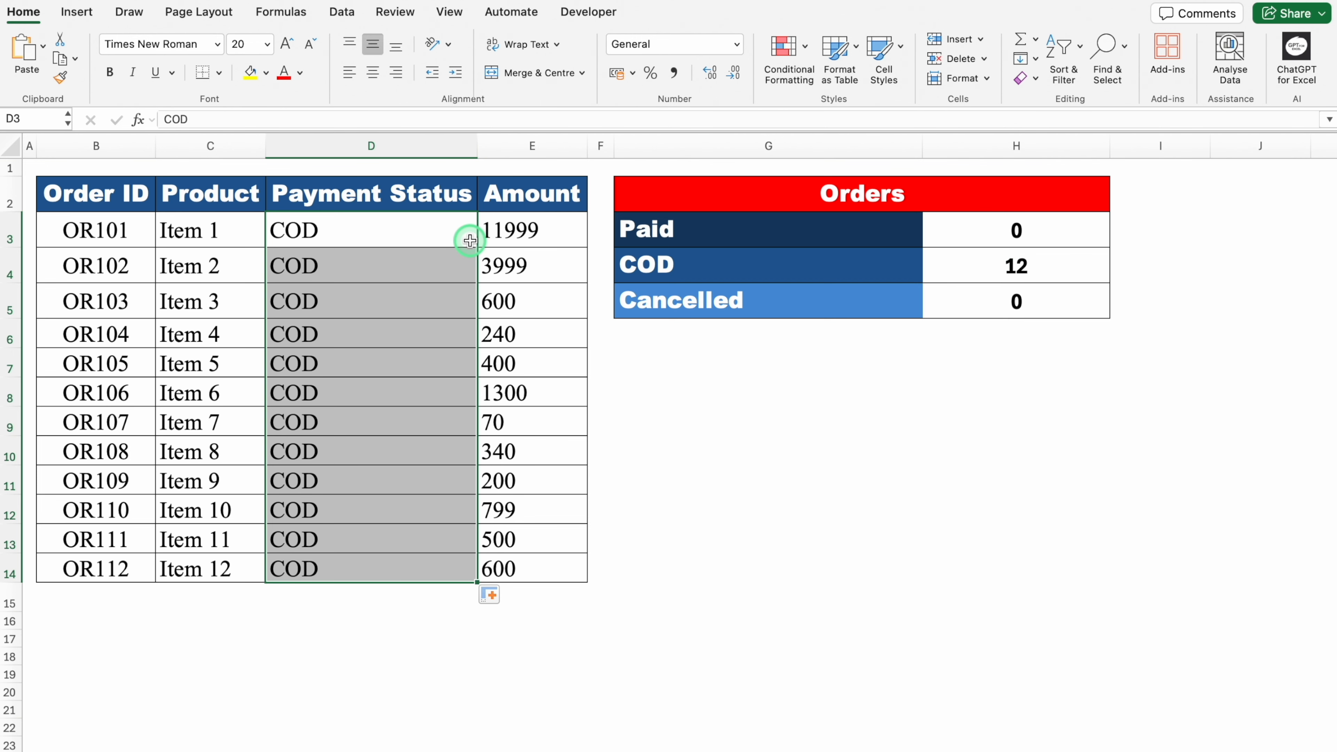
key("super+z")
- Test the order counts by filling Cancelled from D5 through all of D3:D14, and undo both fills
left_click(448, 303)
double_click(477, 318)
left_click(466, 308)
left_click_drag(476, 317, 468, 218)
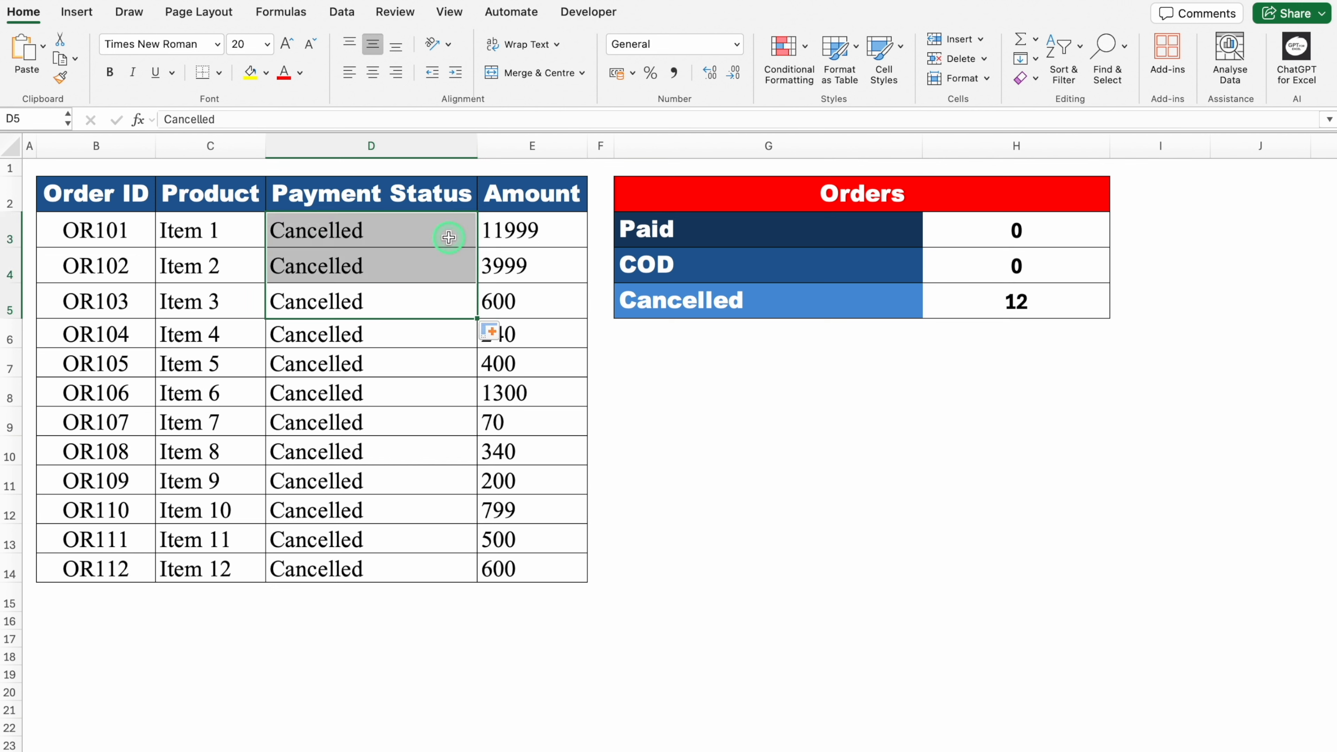
key("super+z")
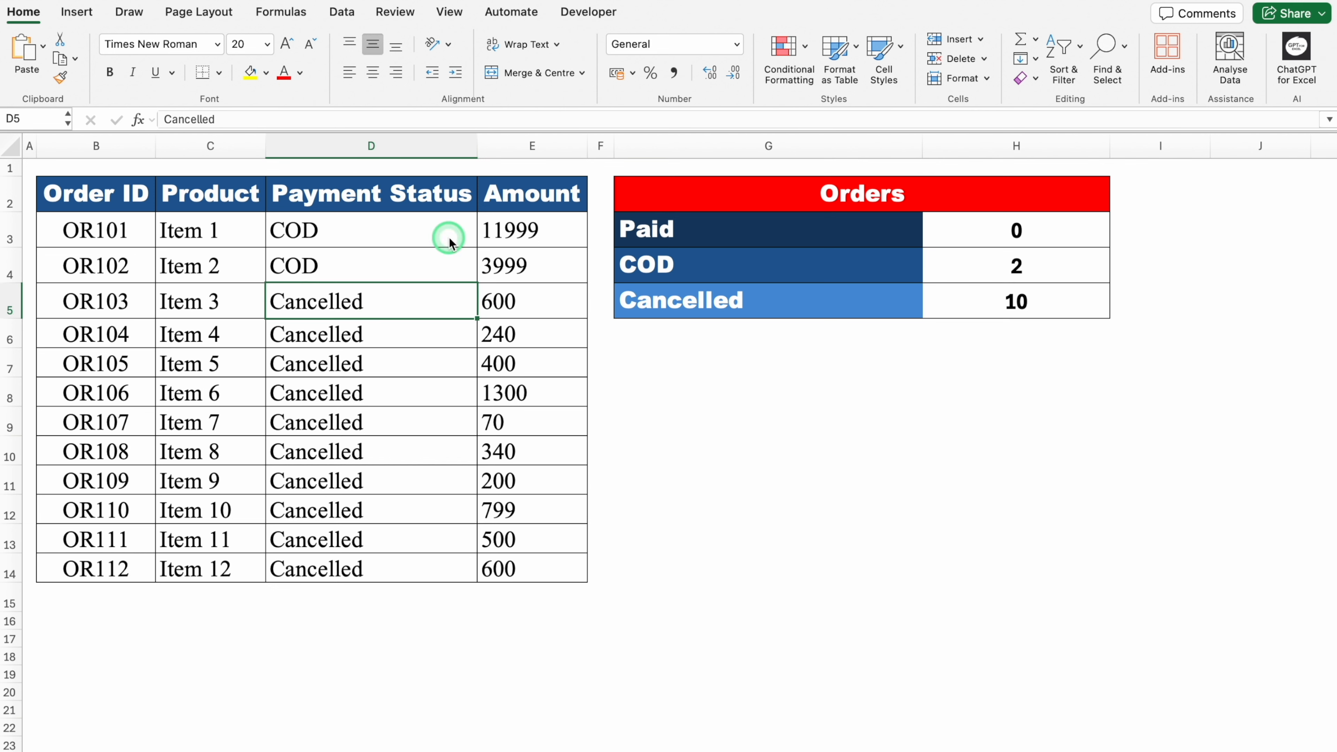
key("super+z")
- Test the order counts by filling Paid from D6 through all of D3:D14, and undo the fills
left_click(454, 336)
double_click(478, 348)
left_click(443, 335)
left_click_drag(480, 349, 477, 269)
left_click(463, 337)
left_click_drag(477, 349, 457, 226)
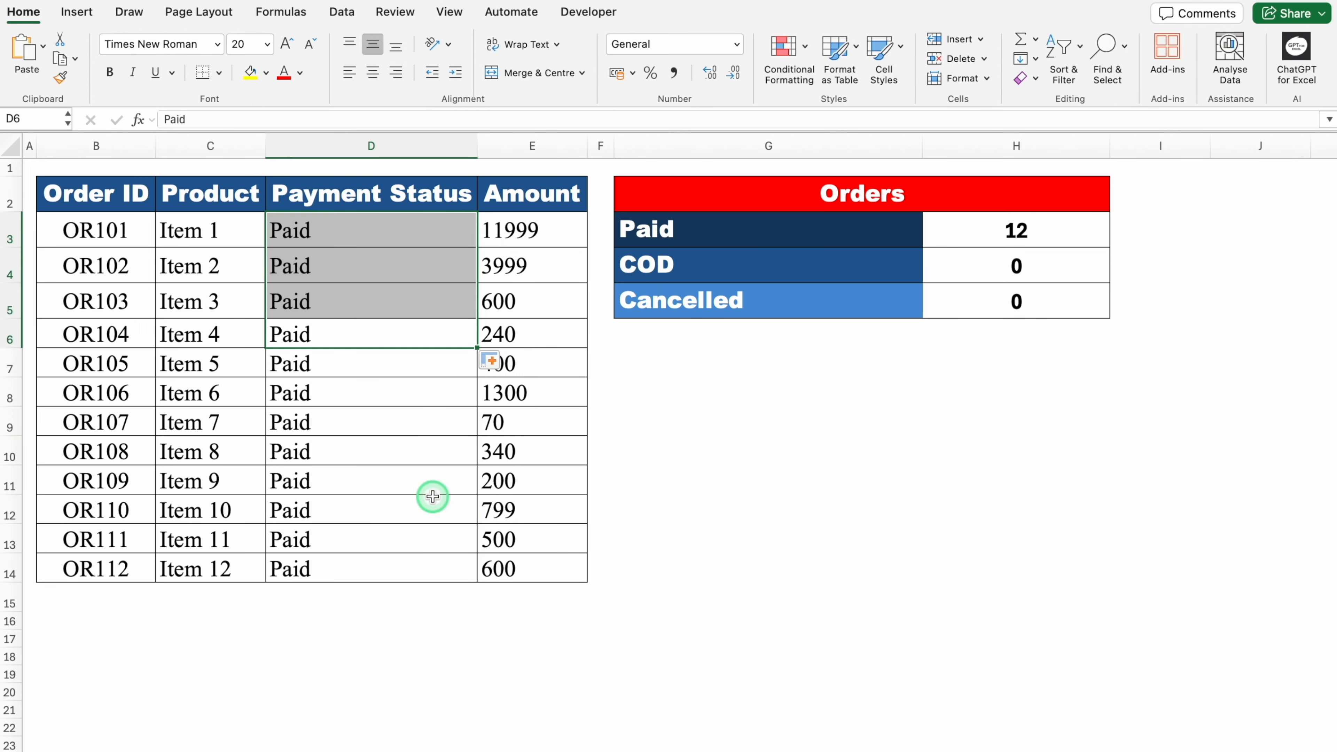
key("super+z")
key("super+z")
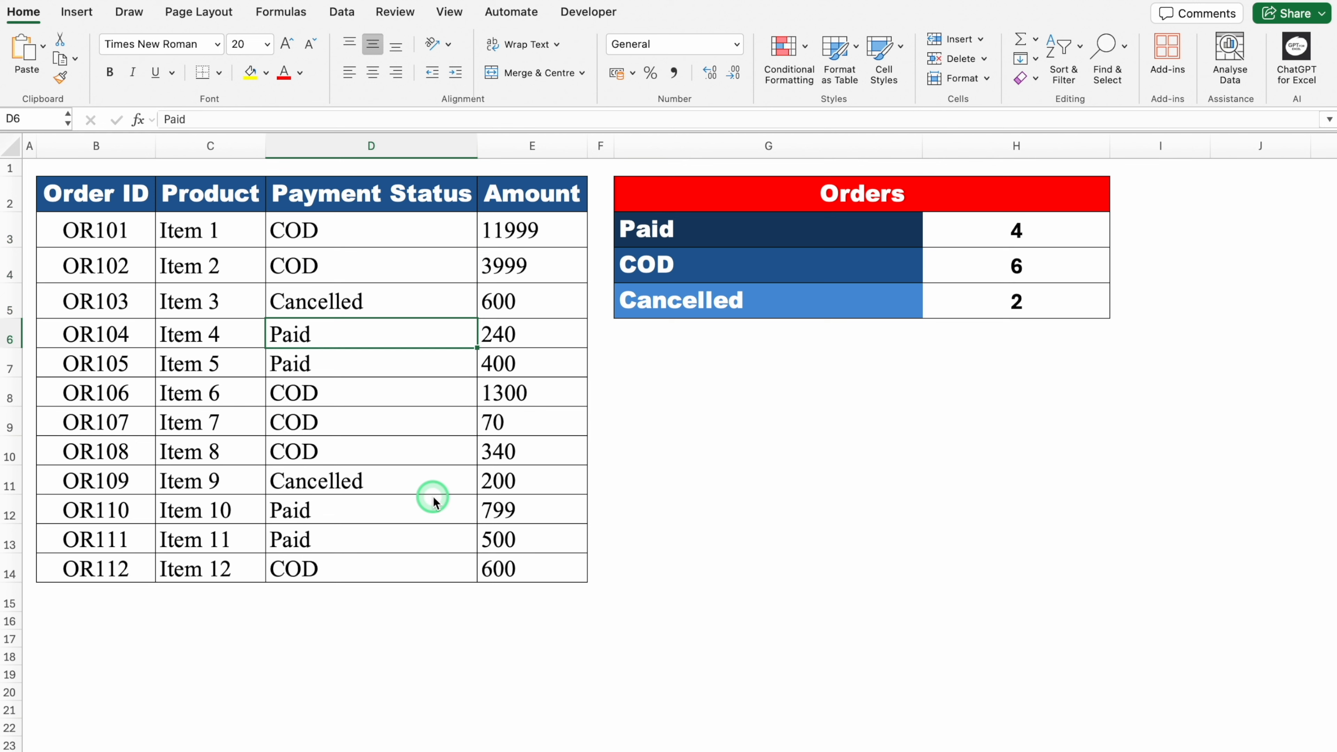